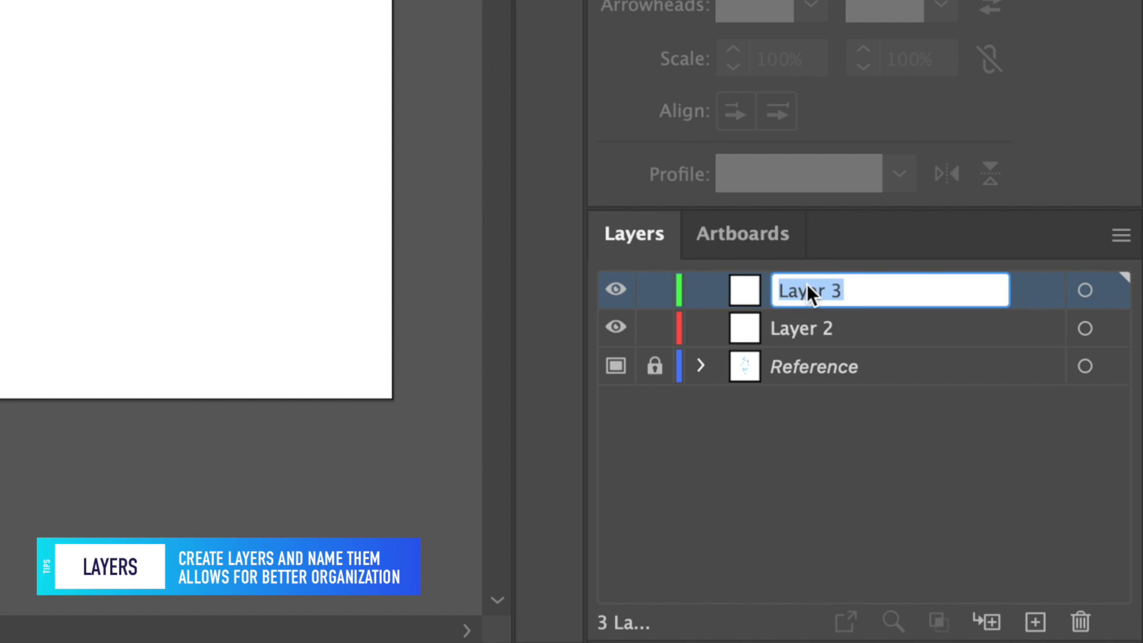
# Step: Rename the top layer as Outline and the middle layer as Colour
pyautogui.press('Return')
pyautogui.doubleClick(794, 328)
pyautogui.write('Colour')
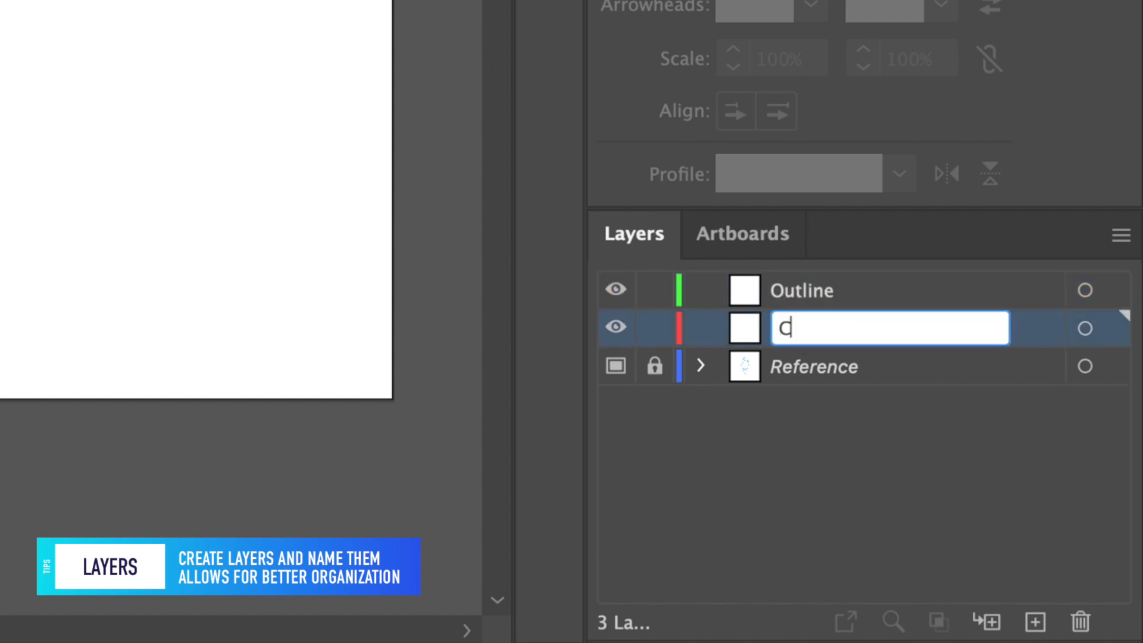
pyautogui.press('Return')
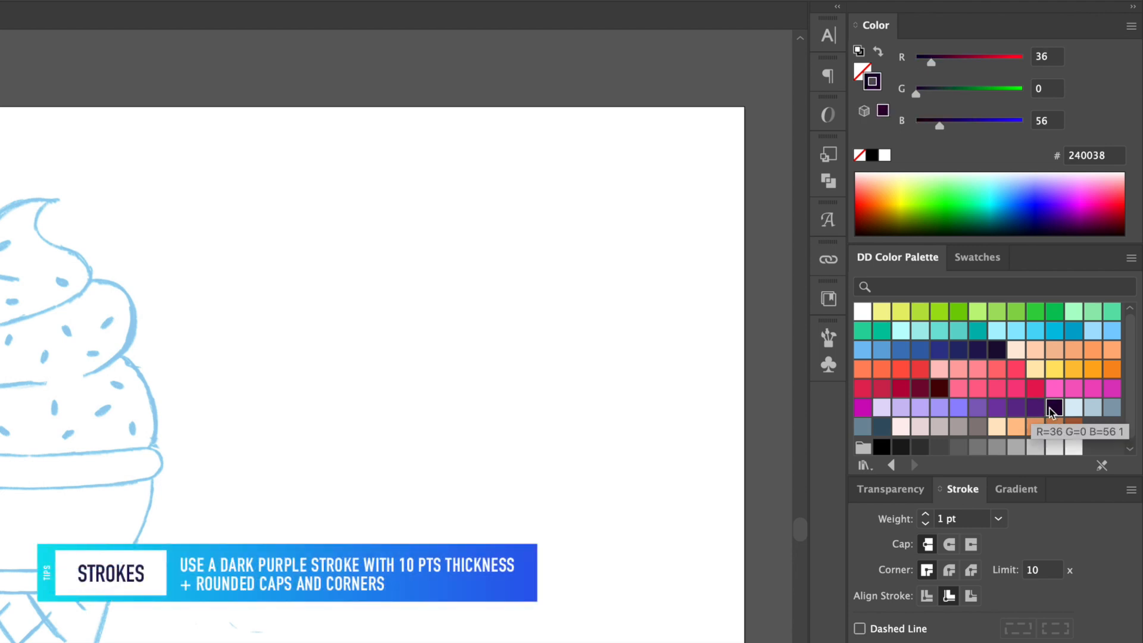
# Step: Set the dark purple stroke to round caps, round corners, centre alignment and a 10 pt weight
pyautogui.click(949, 570)
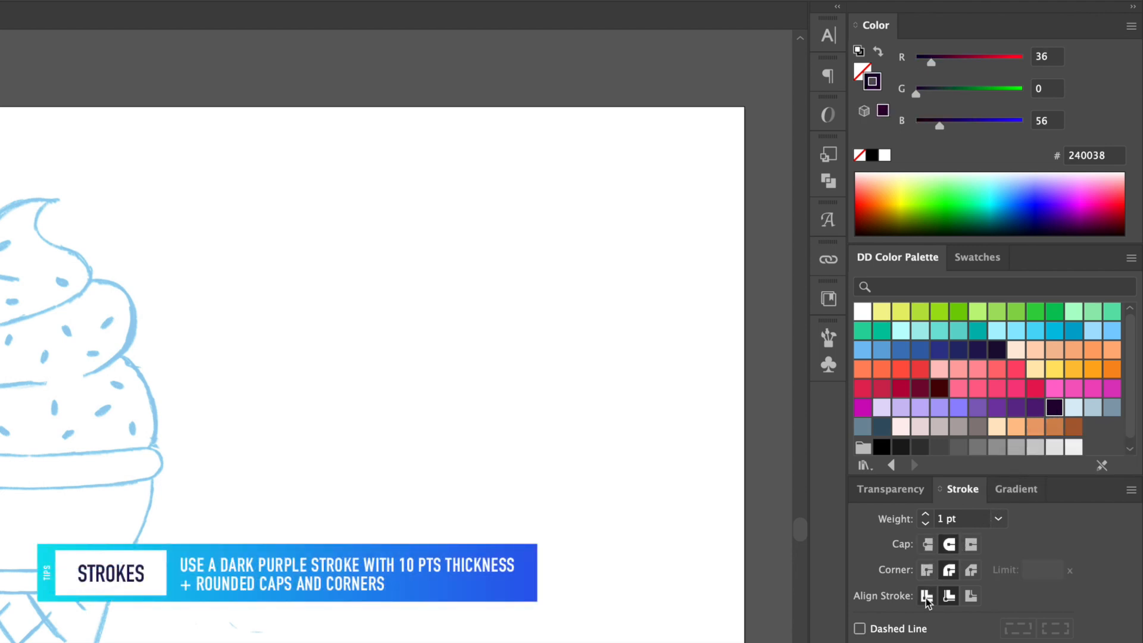
pyautogui.click(941, 518)
pyautogui.write('10')
pyautogui.press('Return')
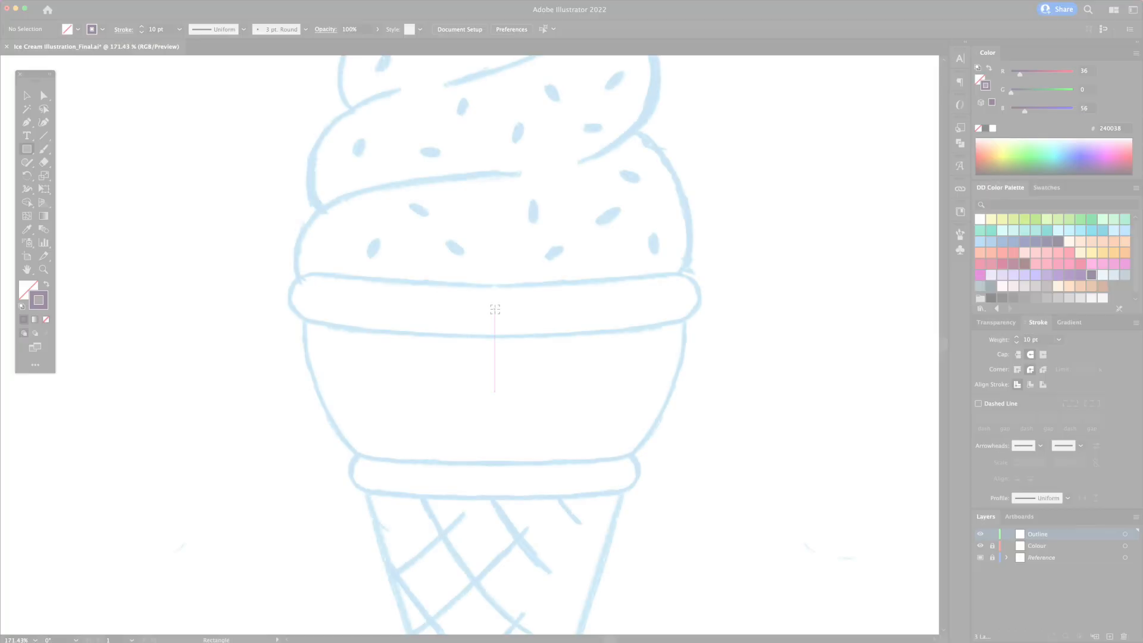
# Step: Draw a rectangle about 370 × 48 px over the sketch's upper rim and fully round its corners
pyautogui.moveTo(494, 309); pyautogui.dragTo(707, 338)
pyautogui.press('a')
pyautogui.moveTo(705, 295); pyautogui.dragTo(509, 306)
pyautogui.press('v')
pyautogui.click(782, 294)
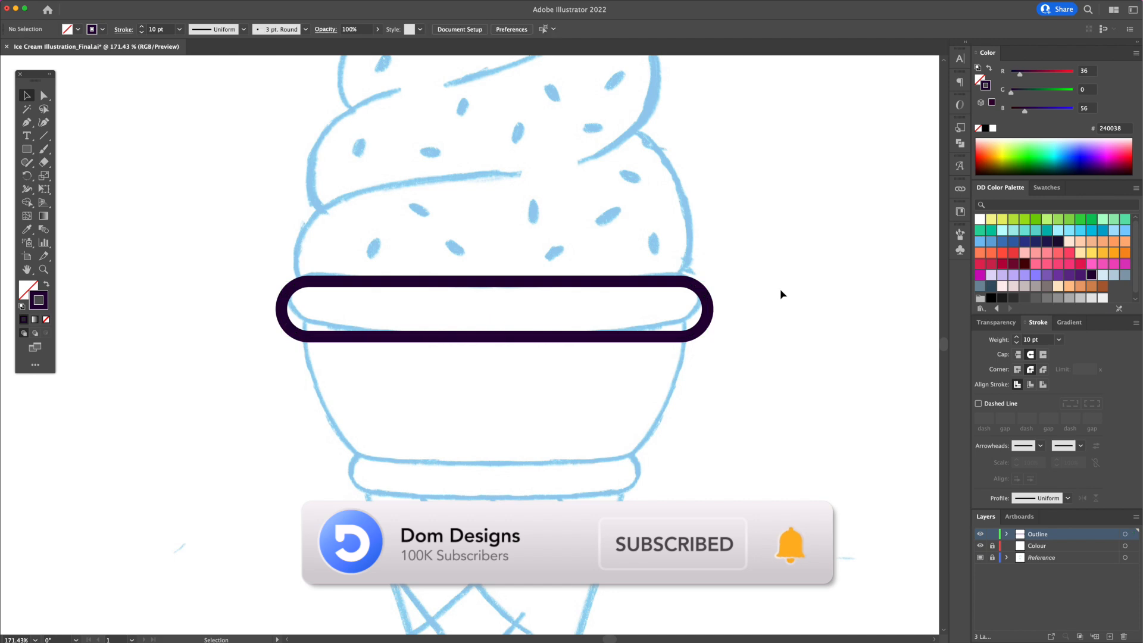
# Step: Apply a horizontal Arc warp with a -9% bend to the upper rim shape
pyautogui.moveTo(780, 292); pyautogui.dragTo(640, 309)
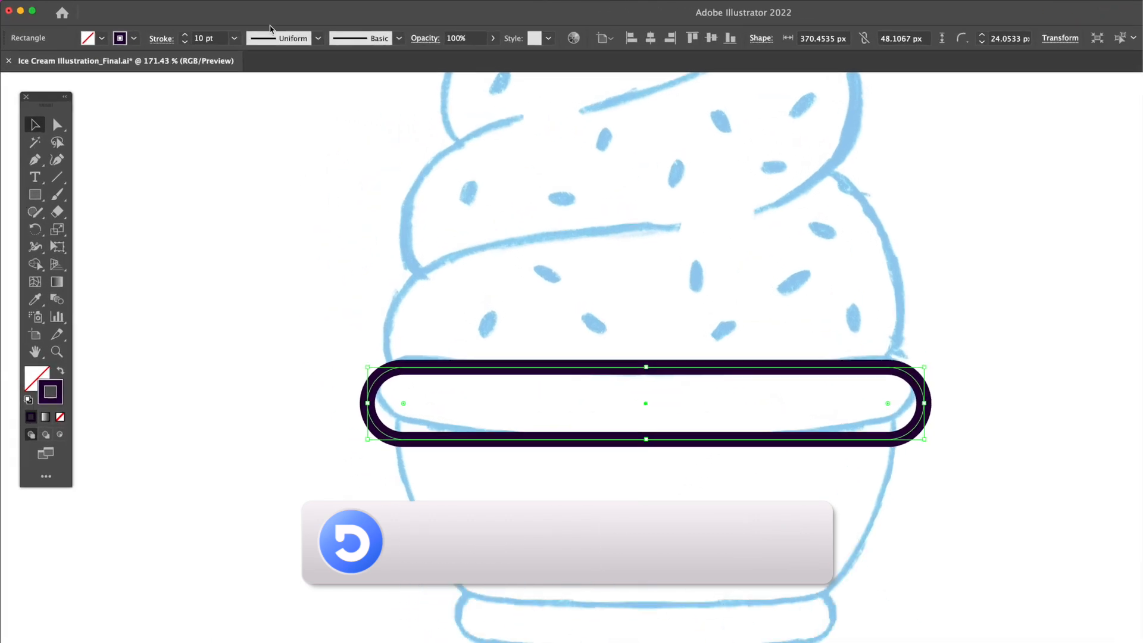
pyautogui.moveTo(205, 3)
pyautogui.click(317, 9)
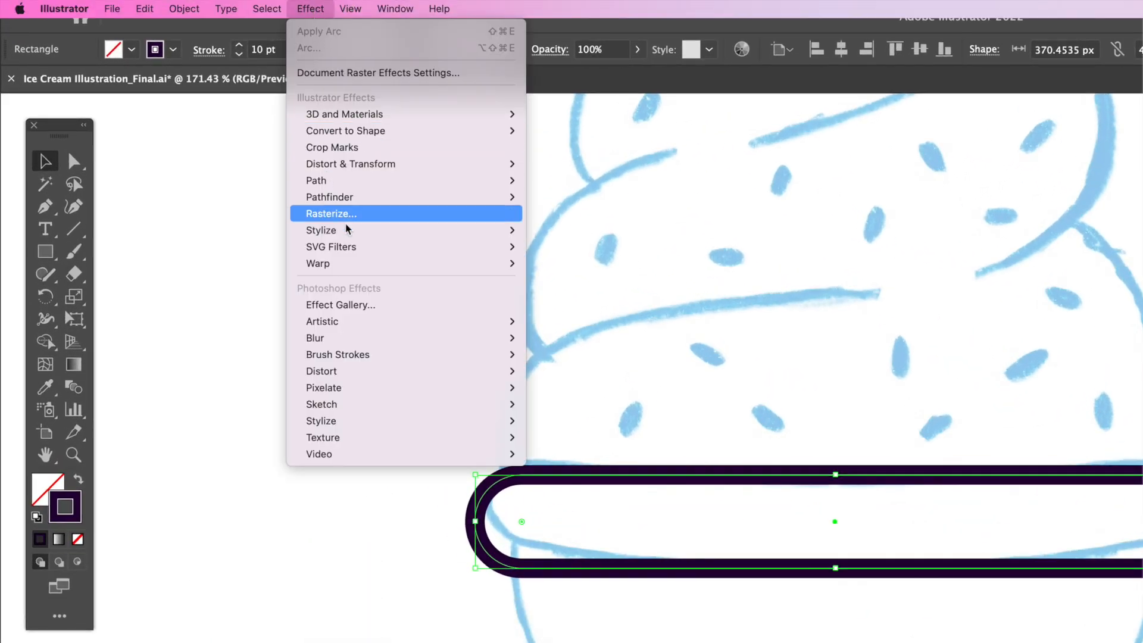
pyautogui.moveTo(362, 263)
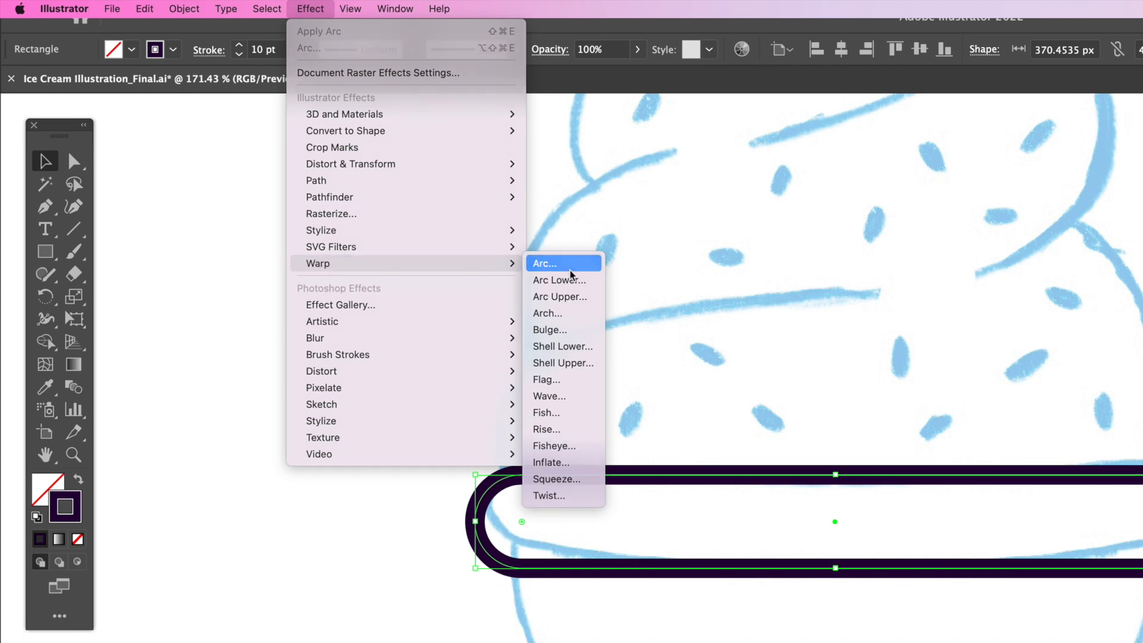
pyautogui.click(569, 273)
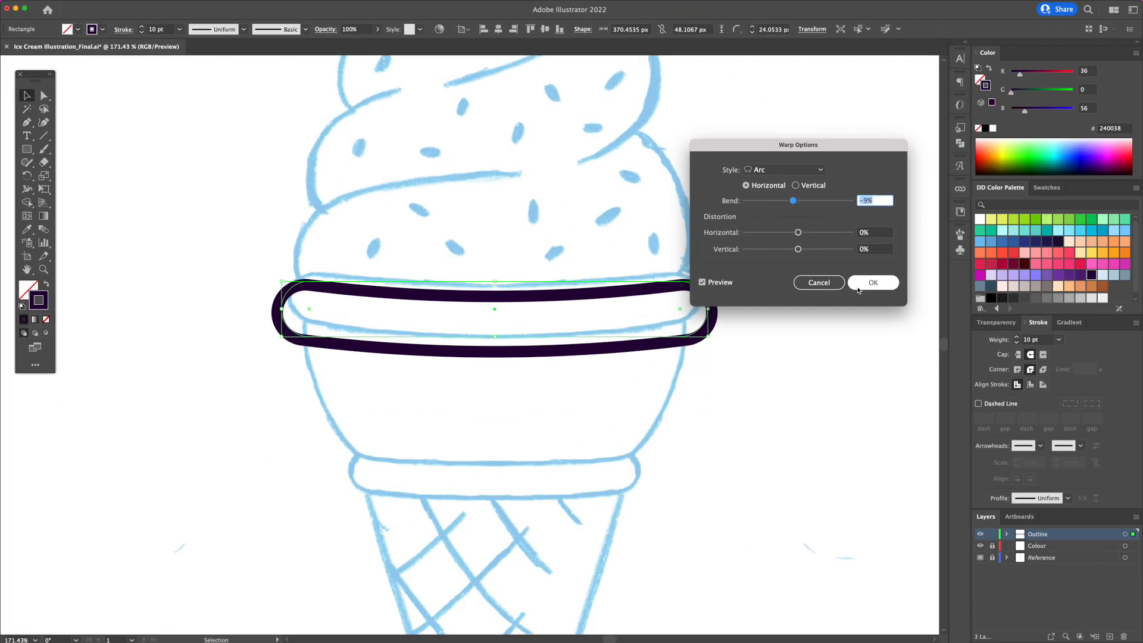
pyautogui.click(860, 289)
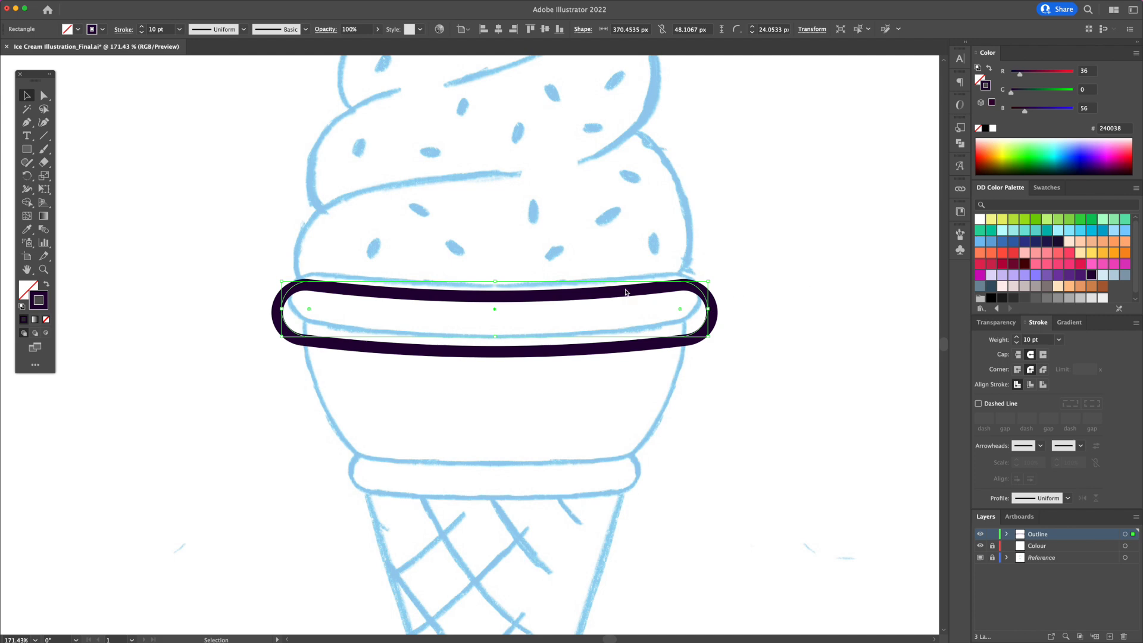
# Step: Expand the appearance of the warped upper rim and move it up onto the sketched rim
pyautogui.moveTo(110, 3)
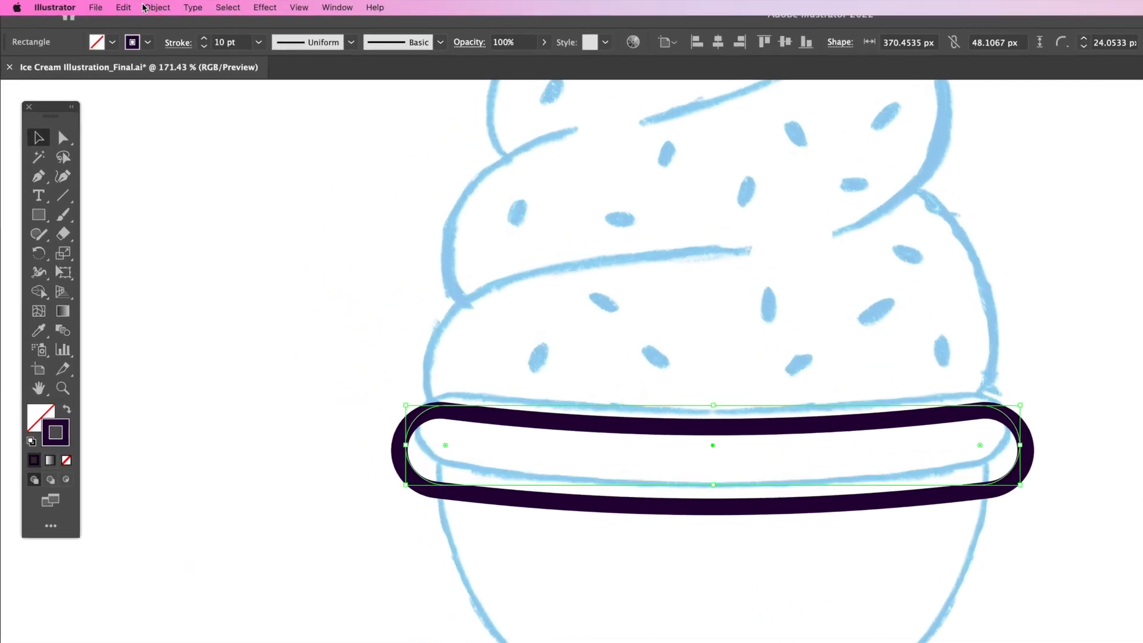
pyautogui.click(162, 8)
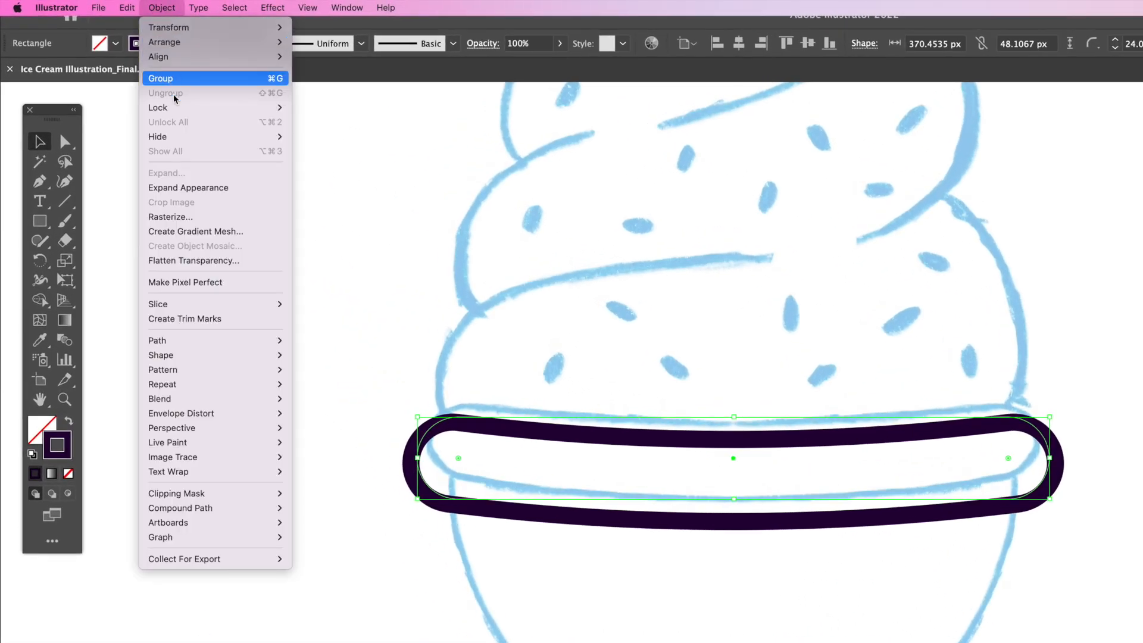
pyautogui.click(198, 188)
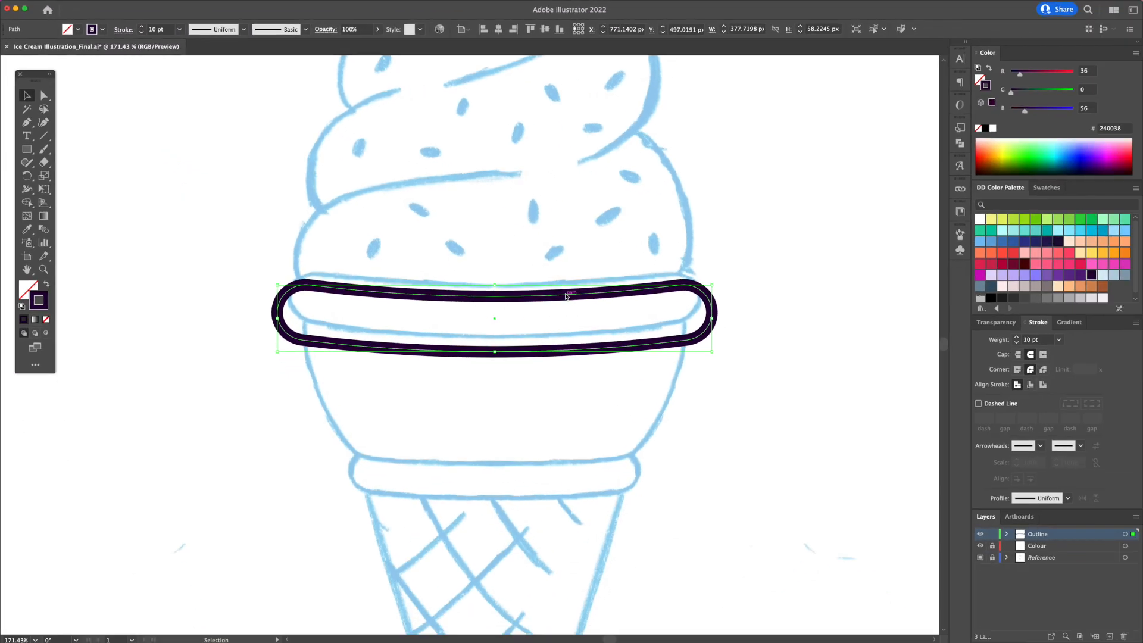
pyautogui.moveTo(565, 295); pyautogui.dragTo(566, 279)
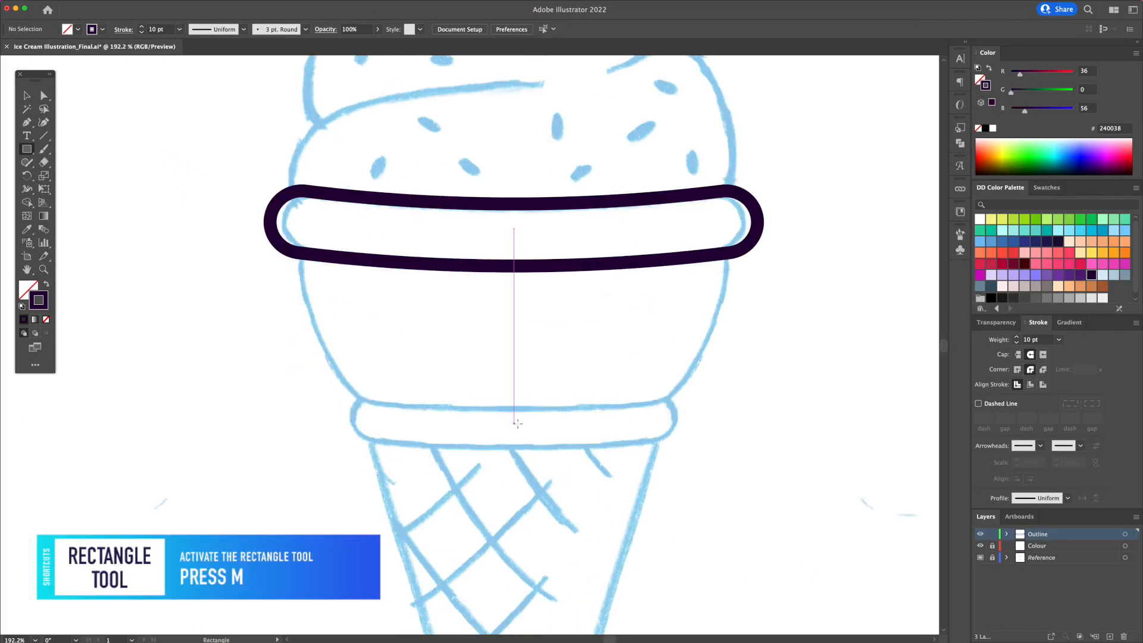
# Step: Draw a rectangle about 254 × 30 px over the sketch's lower rim and fully round its corners
pyautogui.moveTo(514, 422); pyautogui.dragTo(589, 417)
pyautogui.press('a')
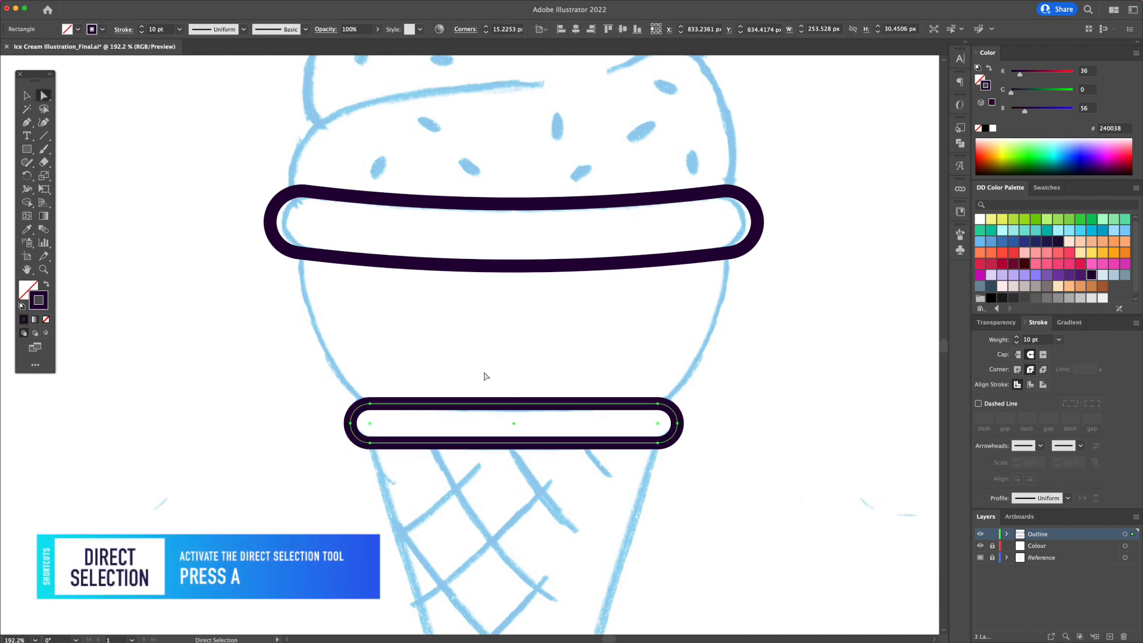
# Step: Bend the lower rim shape downward with the Arc warp and expand its appearance
pyautogui.click(186, 5)
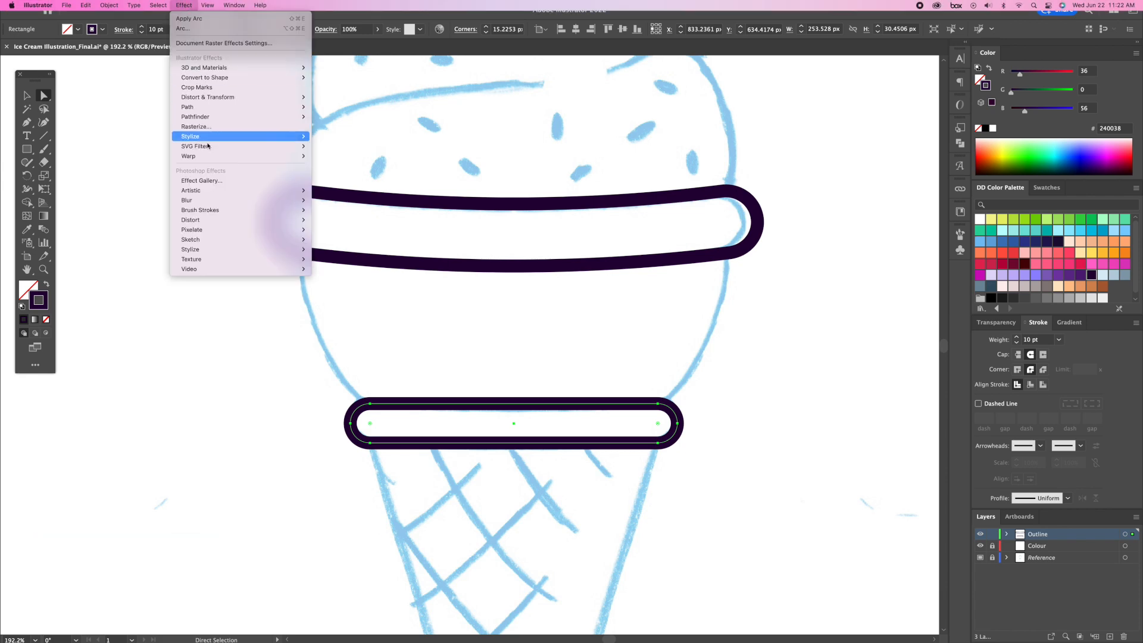
pyautogui.moveTo(210, 156)
pyautogui.click(322, 156)
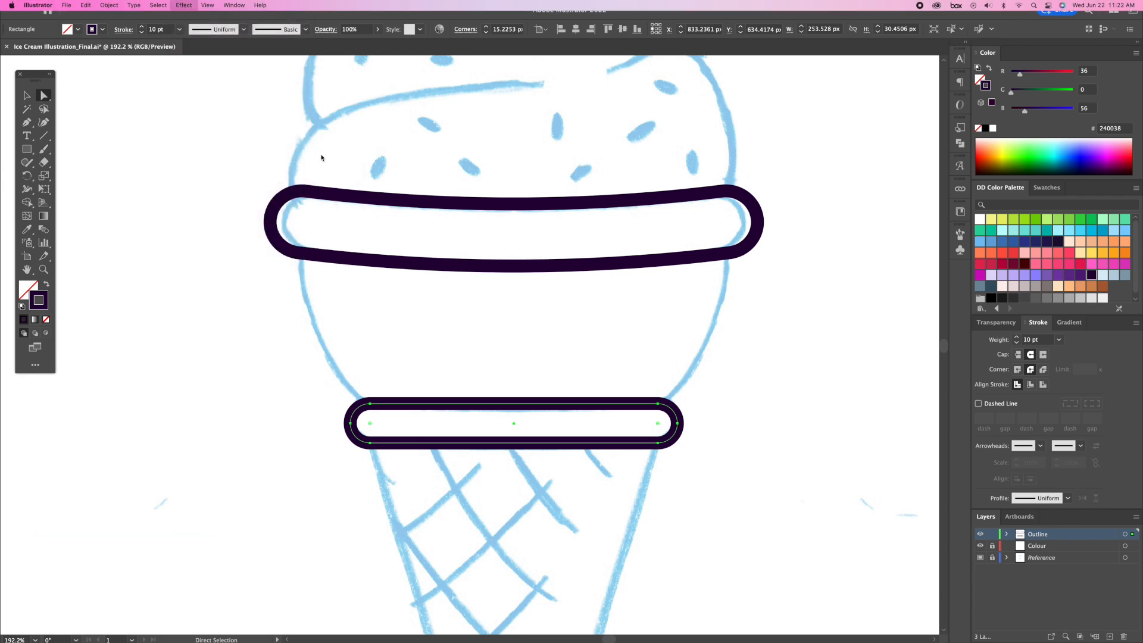
pyautogui.click(885, 284)
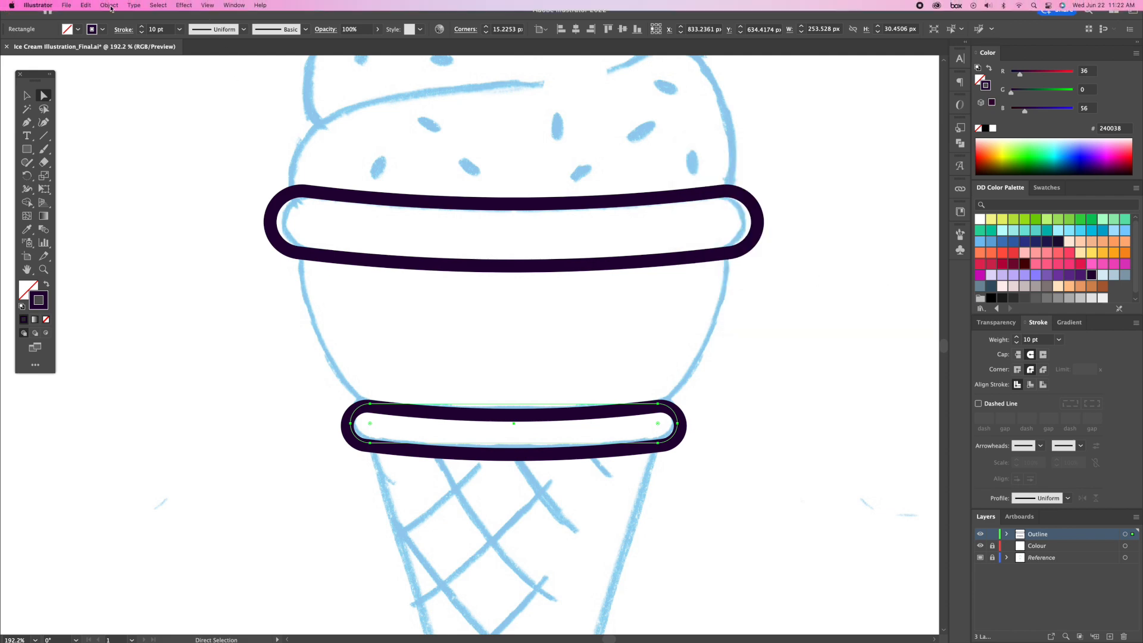
pyautogui.click(109, 5)
pyautogui.click(129, 126)
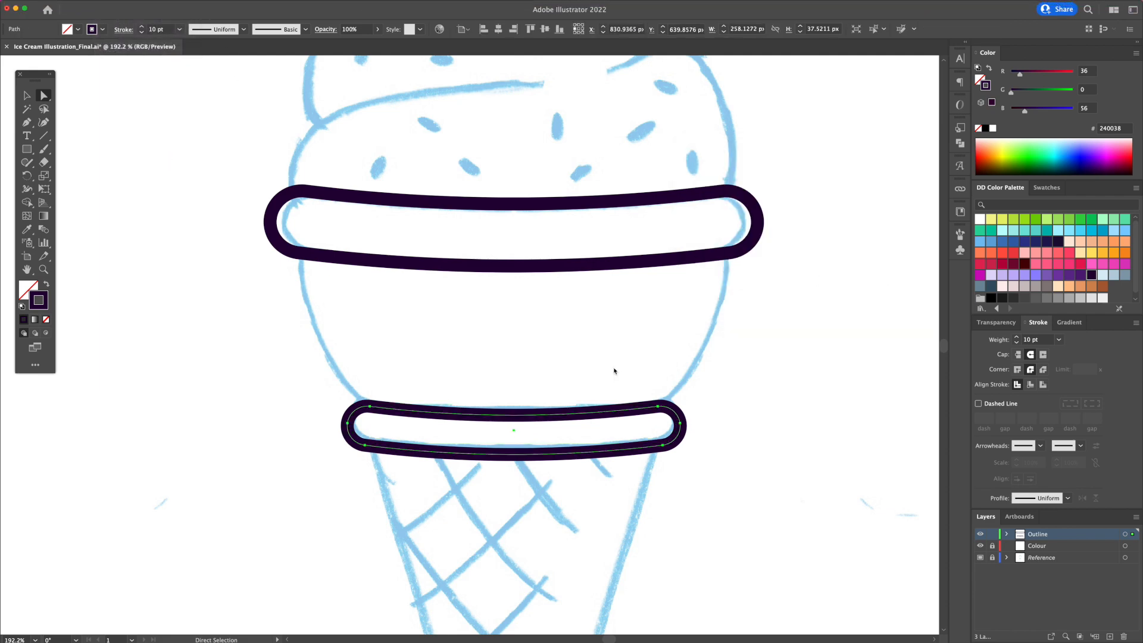
# Step: Draw an ellipse about 304 px tall across both rims, positioned to follow the sketched sides of the bowl
pyautogui.scroll(-3, 506, 429)
pyautogui.click(510, 337)
pyautogui.press('l')
pyautogui.moveTo(510, 337)
pyautogui.mouseDown()
pyautogui.moveTo(627, 410)
pyautogui.moveTo(671, 483)
pyautogui.mouseUp()
pyautogui.press('v')
pyautogui.moveTo(650, 408); pyautogui.dragTo(651, 380)
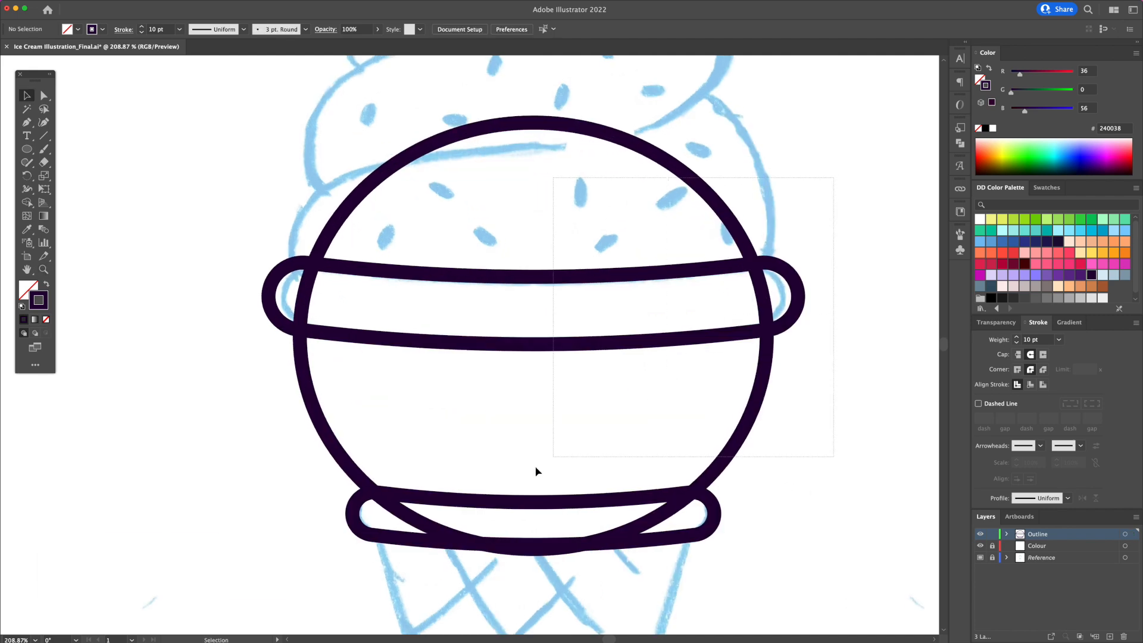
# Step: Use Shape Builder on all the outlines to make the area between the two rims a separate bowl shape
pyautogui.press('super+a')
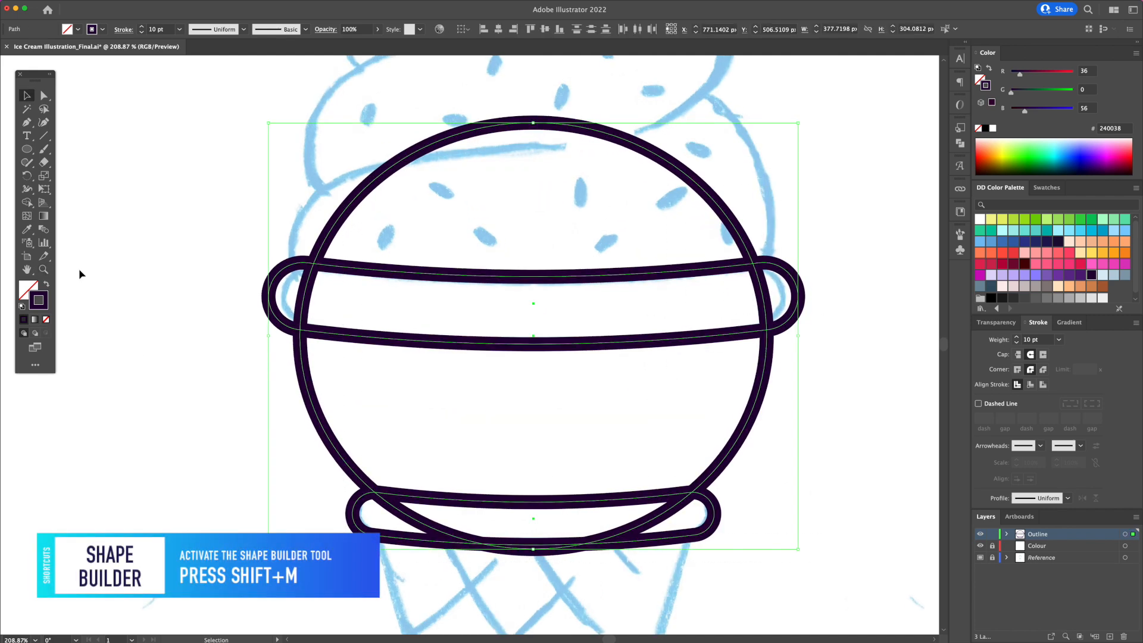
pyautogui.click(27, 203)
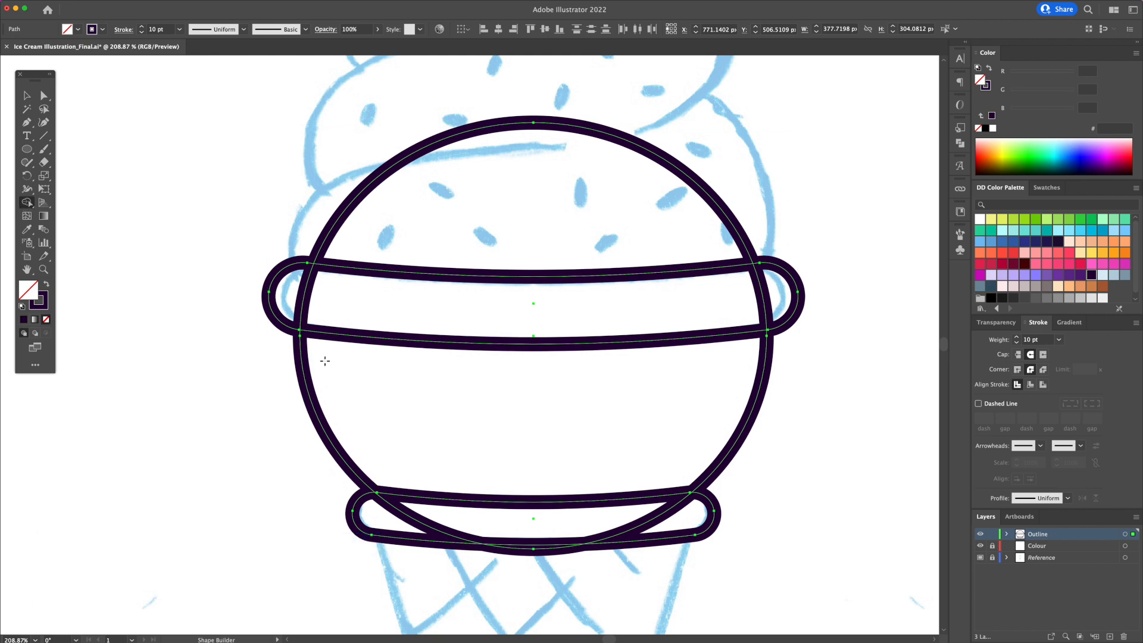
pyautogui.click(421, 408)
pyautogui.press('v')
pyautogui.click(252, 401)
# Step: Delete the leftover ellipse pieces above the bowl and inside the lower rim
pyautogui.click(335, 232)
pyautogui.press('Delete')
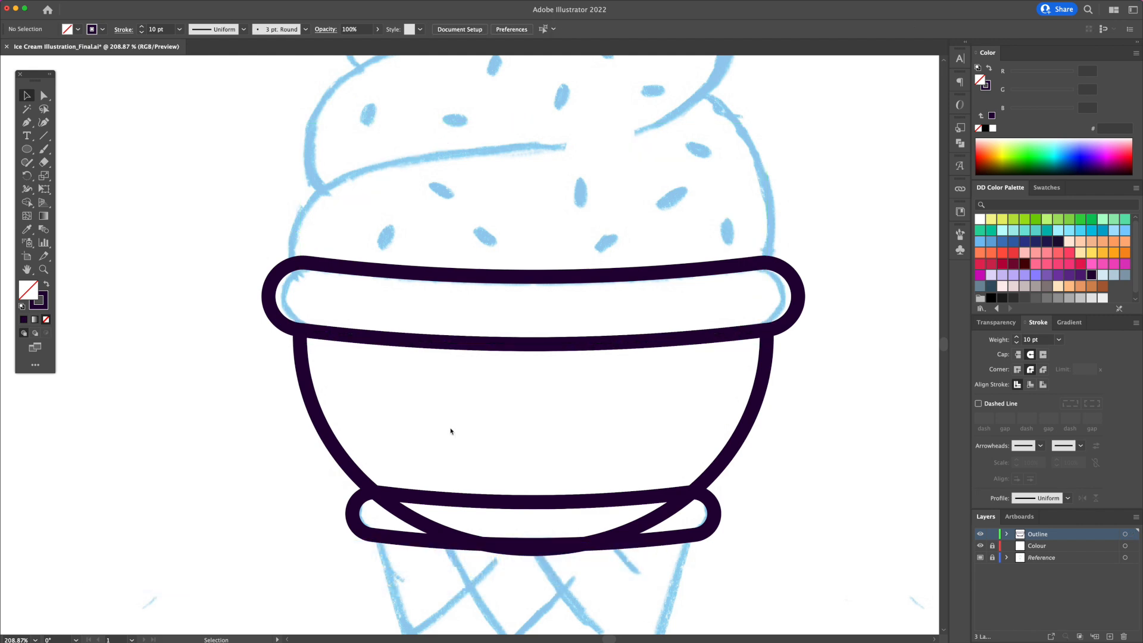
pyautogui.click(444, 533)
pyautogui.press('Delete')
# Step: Create a triangle below the lower rim with the Polygon tool, using a 112.9259 px radius and 3 sides
pyautogui.scroll(-3, 771, 516)
pyautogui.click(491, 291)
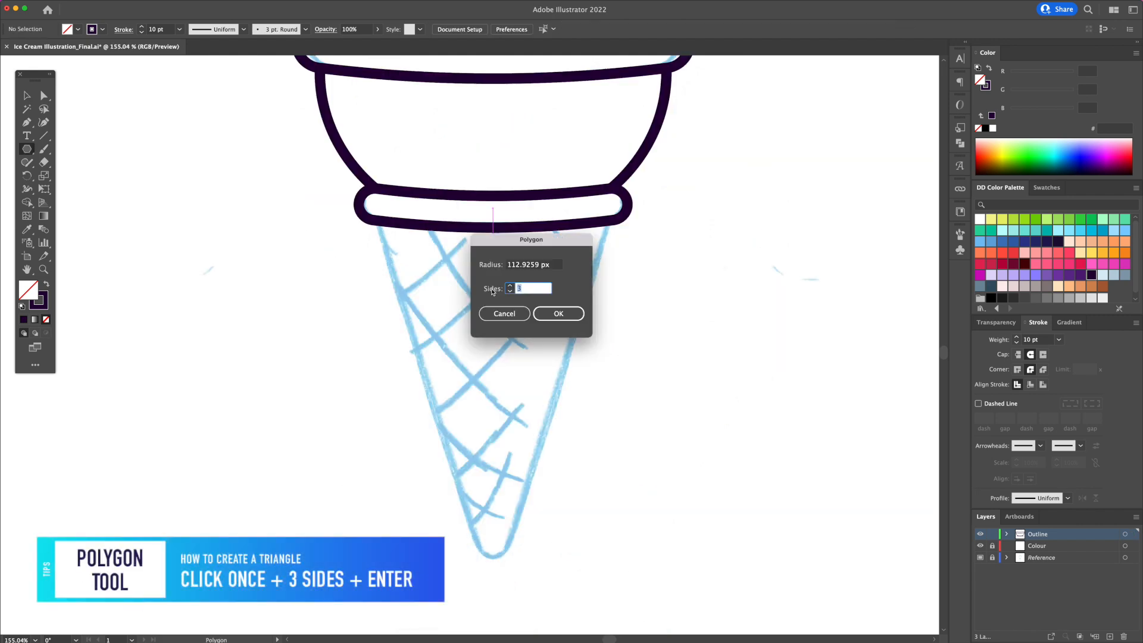
pyautogui.press('Return')
pyautogui.press('v')
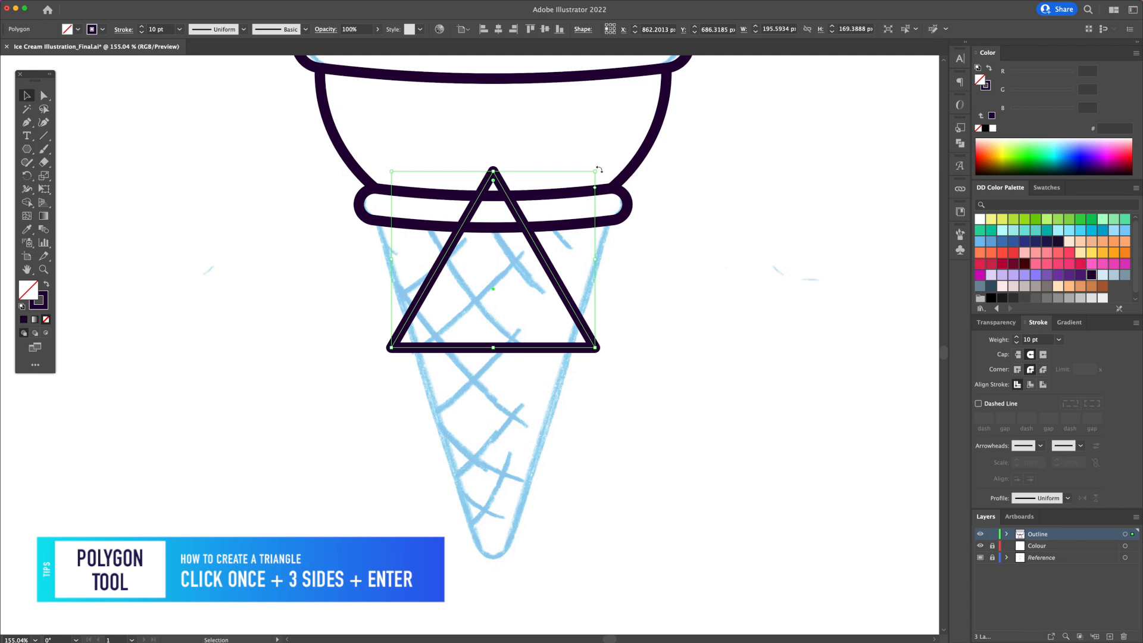
# Step: Turn the triangle point-down and stretch it along the sketched cone's sides, with its top edge inside the lower rim
pyautogui.moveTo(599, 170); pyautogui.dragTo(387, 348)
pyautogui.moveTo(474, 313); pyautogui.dragTo(493, 602)
pyautogui.press('a')
pyautogui.press('v')
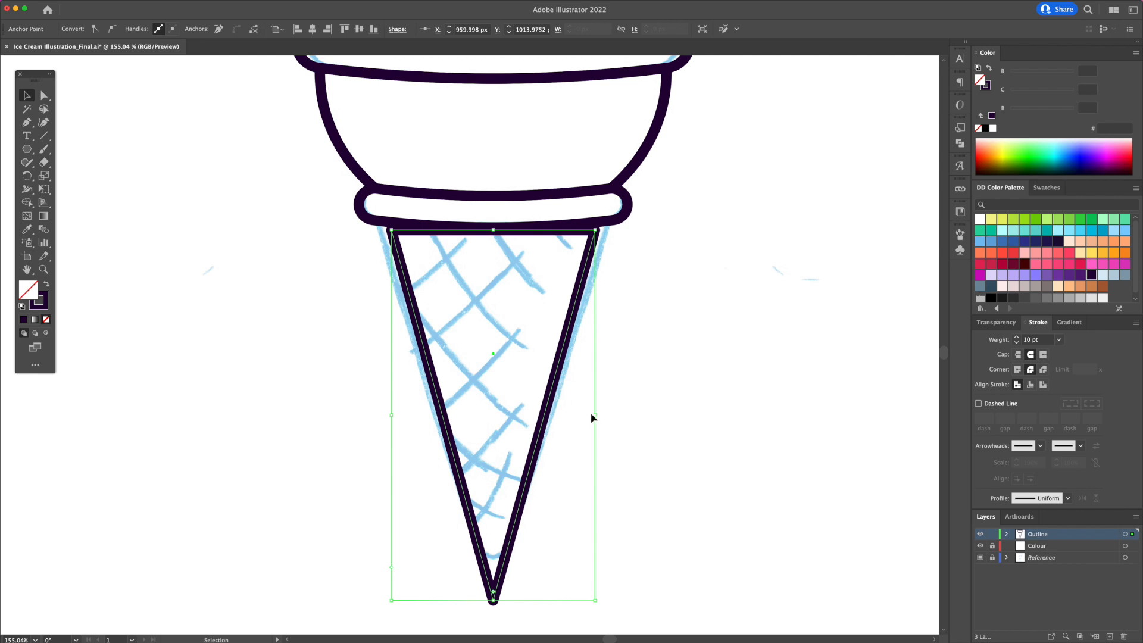
pyautogui.moveTo(595, 415); pyautogui.dragTo(608, 415)
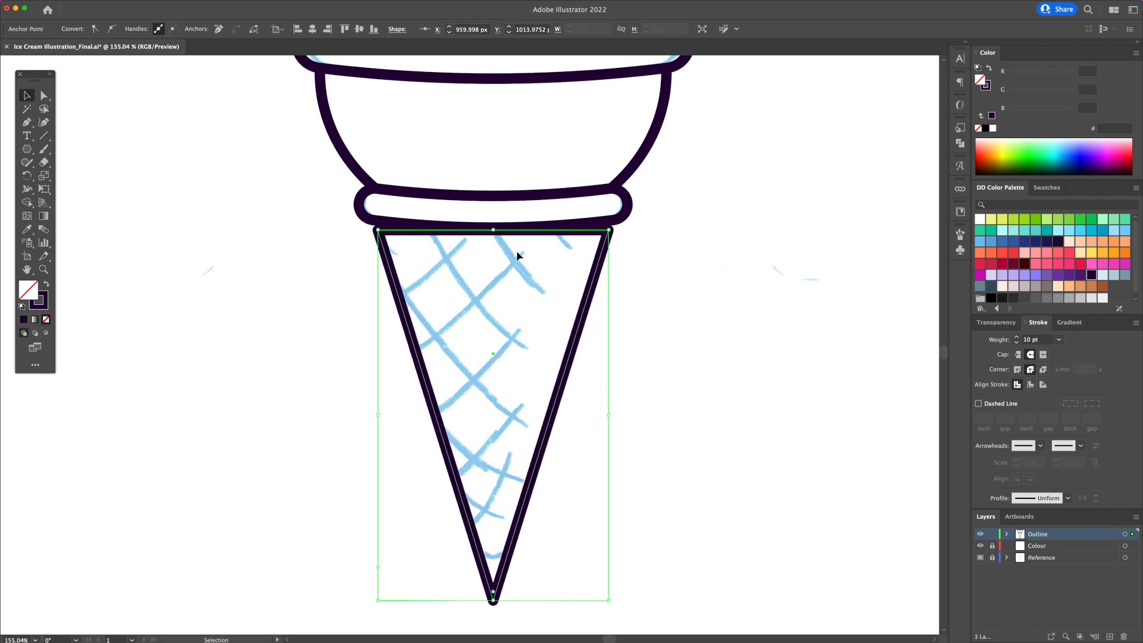
pyautogui.moveTo(493, 231); pyautogui.dragTo(493, 210)
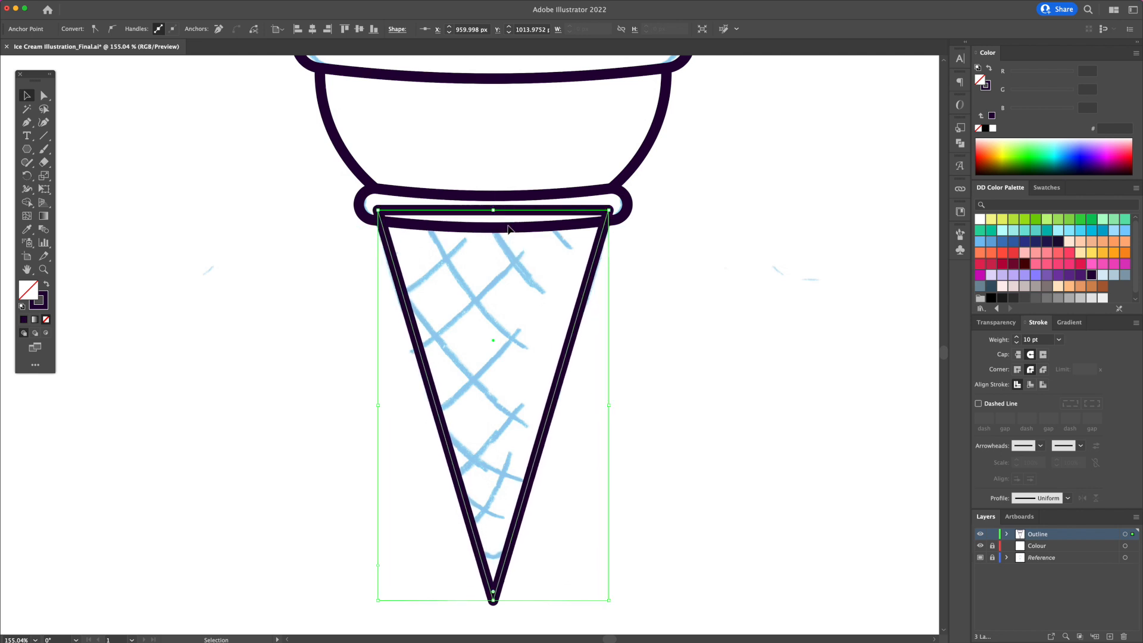
pyautogui.moveTo(611, 407); pyautogui.dragTo(615, 407)
# Step: Round the cone's pointed tip to match the curved end of the sketch
pyautogui.scroll(8, 535, 571)
pyautogui.press('a')
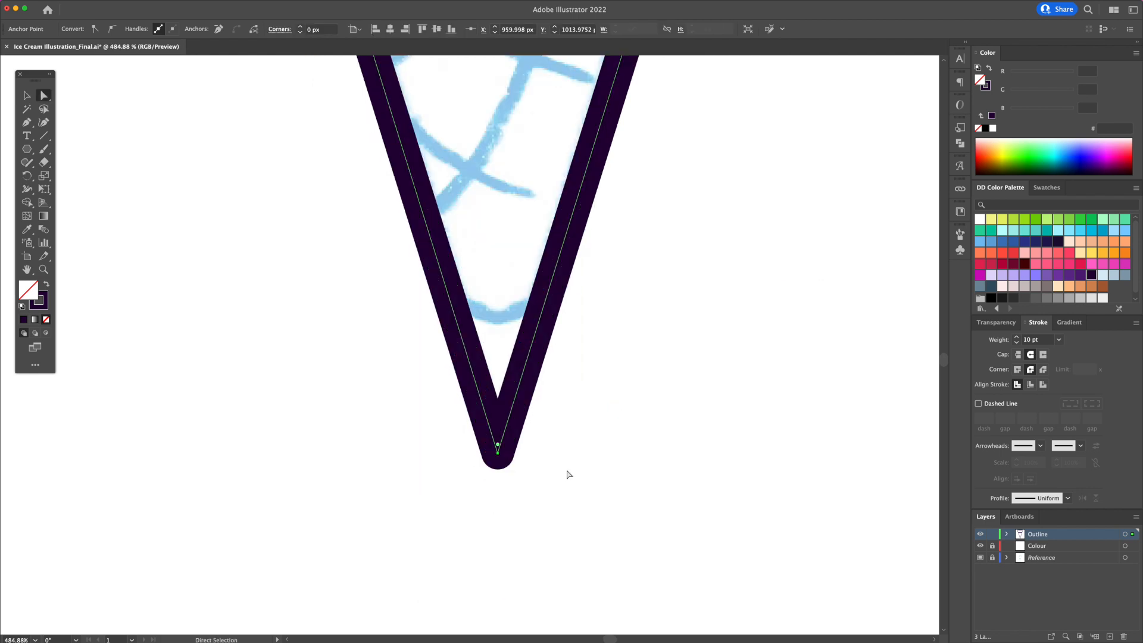
pyautogui.click(569, 491)
pyautogui.moveTo(545, 433); pyautogui.dragTo(453, 488)
pyautogui.moveTo(498, 453); pyautogui.dragTo(502, 250)
# Step: Use Shape Builder on the cone and lower rim to separate the cone area below the rim
pyautogui.scroll(-8, 502, 250)
pyautogui.press('v')
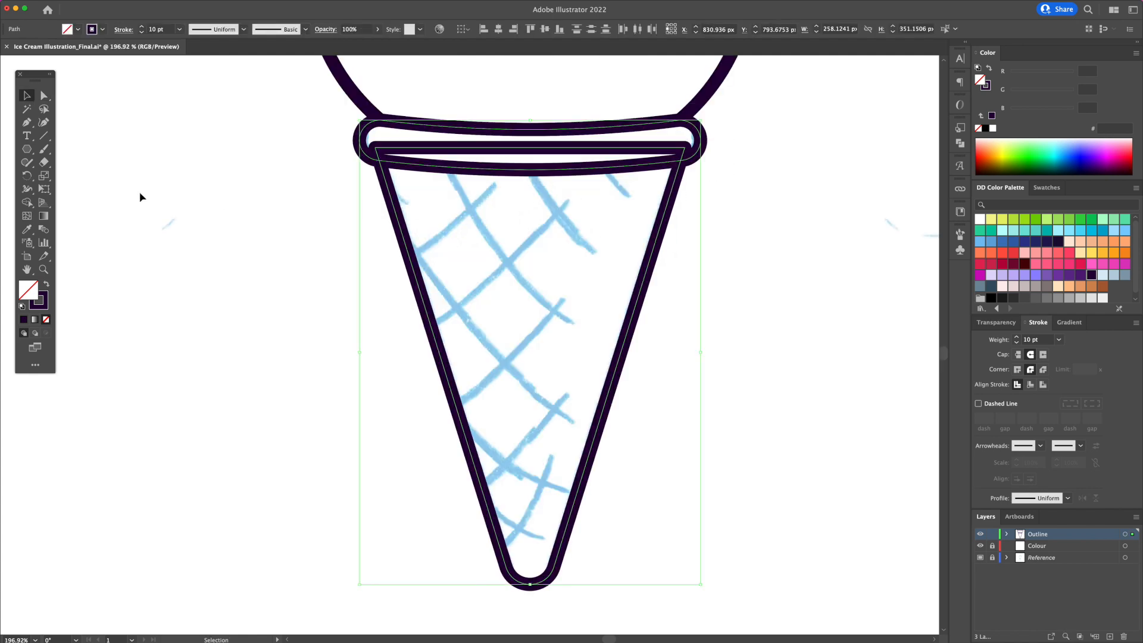
pyautogui.click(27, 202)
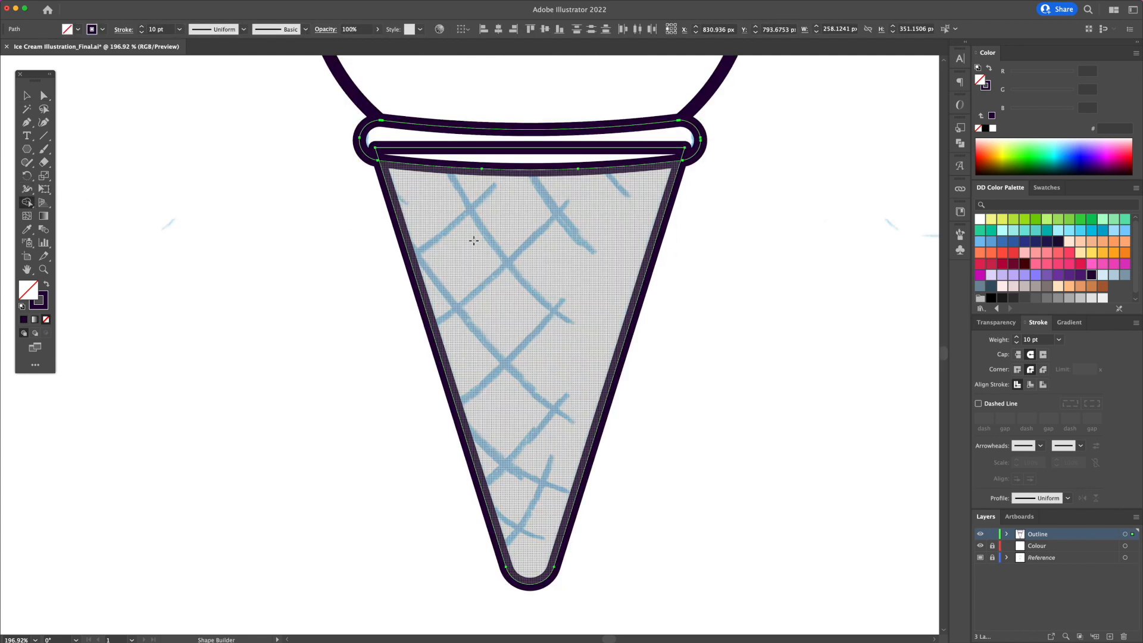
pyautogui.click(487, 245)
pyautogui.press('v')
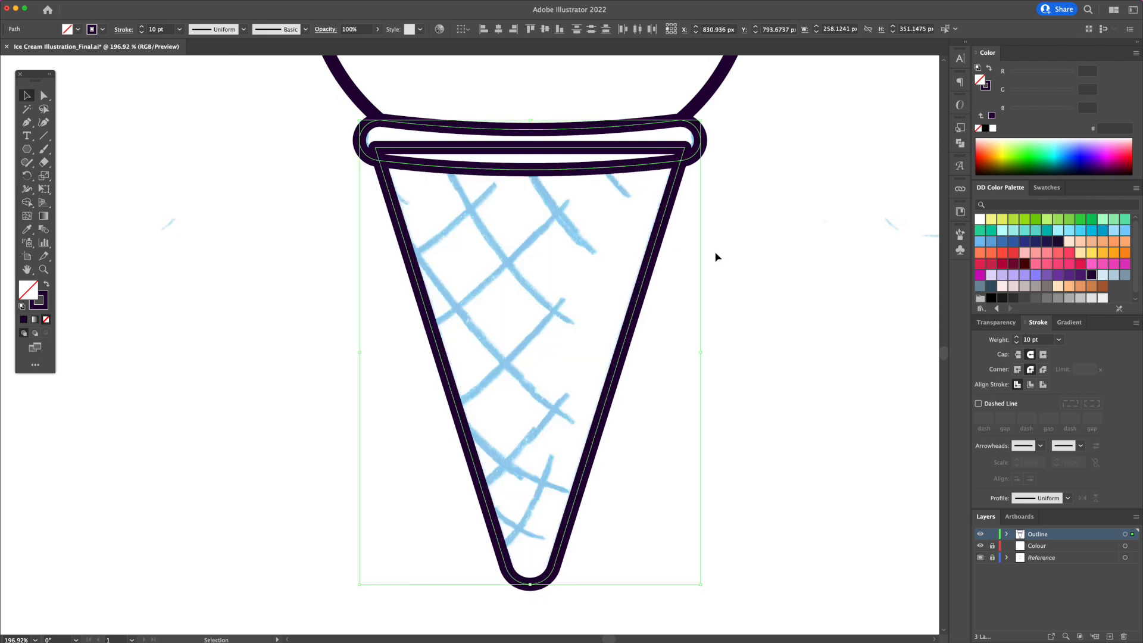
# Step: Delete the leftover strip of the cone inside the lower rim
pyautogui.click(702, 232)
pyautogui.click(662, 151)
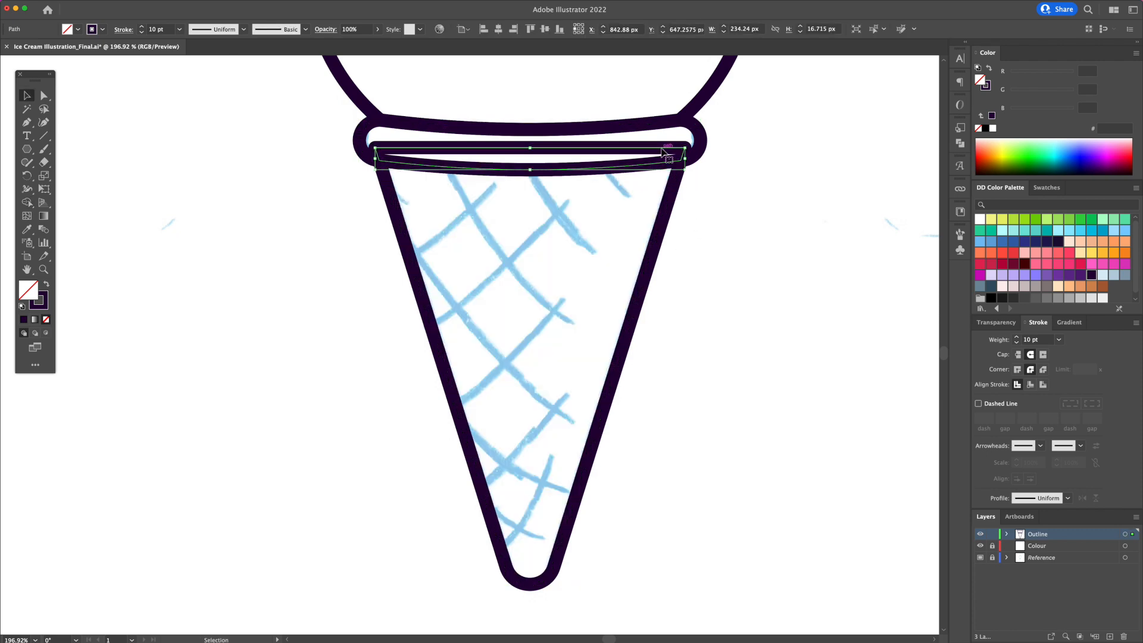
pyautogui.press('super+shift+a')
# Step: Draw a straight diagonal line about 180 px long with the Pen tool along a waffle line from the cone's left edge
pyautogui.press('p')
pyautogui.click(404, 240)
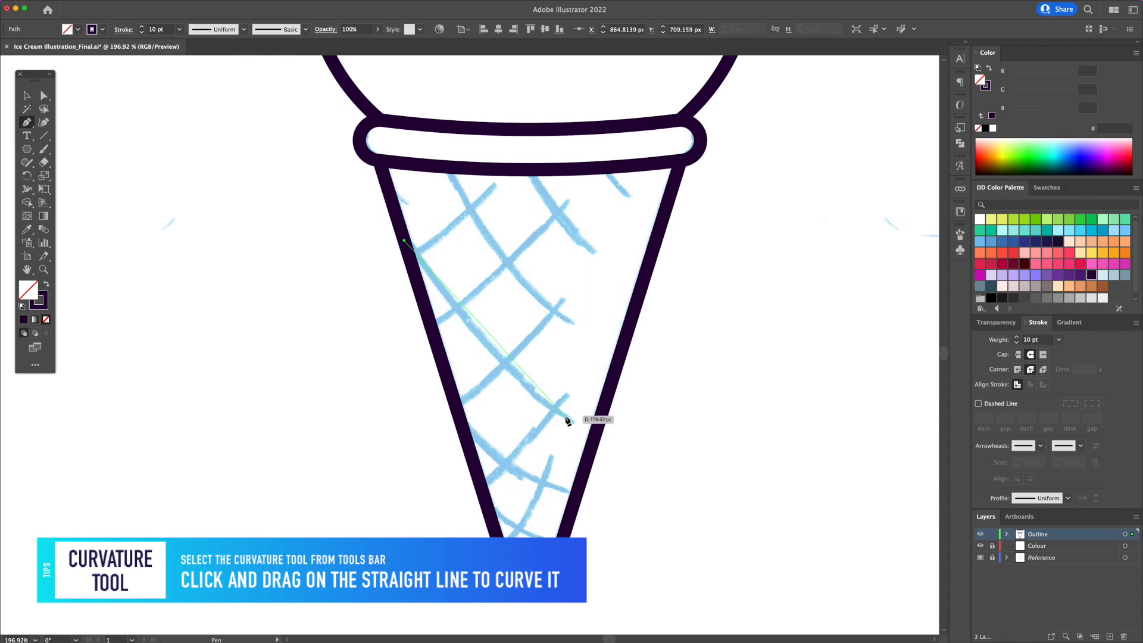
pyautogui.click(565, 416)
pyautogui.press('v')
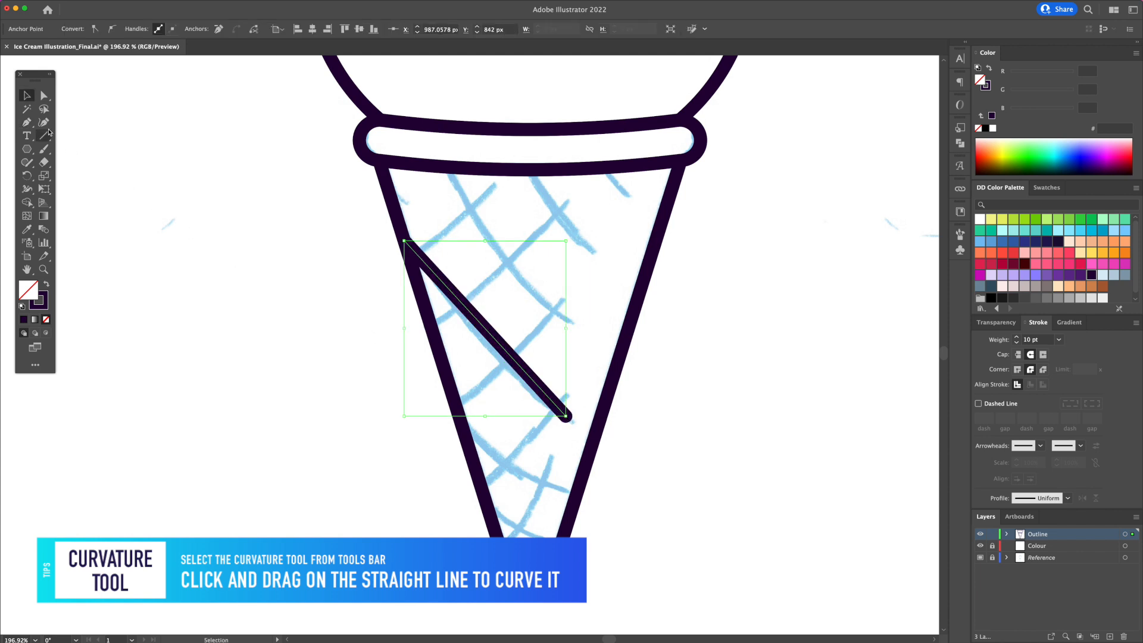
# Step: Bend the straight waffle line to follow the sketch with the Curvature tool and set its stroke weight to 8 pt
pyautogui.click(47, 124)
pyautogui.moveTo(476, 317); pyautogui.dragTo(459, 326)
pyautogui.press('v')
pyautogui.click(1016, 343)
pyautogui.click(886, 372)
# Step: Duplicate the curved line along the parallel waffle lines and create one more copy beside the cone, reflected for the opposite diagonal
pyautogui.moveTo(507, 361); pyautogui.dragTo(515, 259)
pyautogui.keyDown('alt'); pyautogui.moveTo(516, 259); pyautogui.dragTo(541, 180); pyautogui.keyUp('alt')
pyautogui.keyDown('alt'); pyautogui.moveTo(478, 337); pyautogui.dragTo(745, 339); pyautogui.keyUp('alt')
pyautogui.rightClick(746, 339)
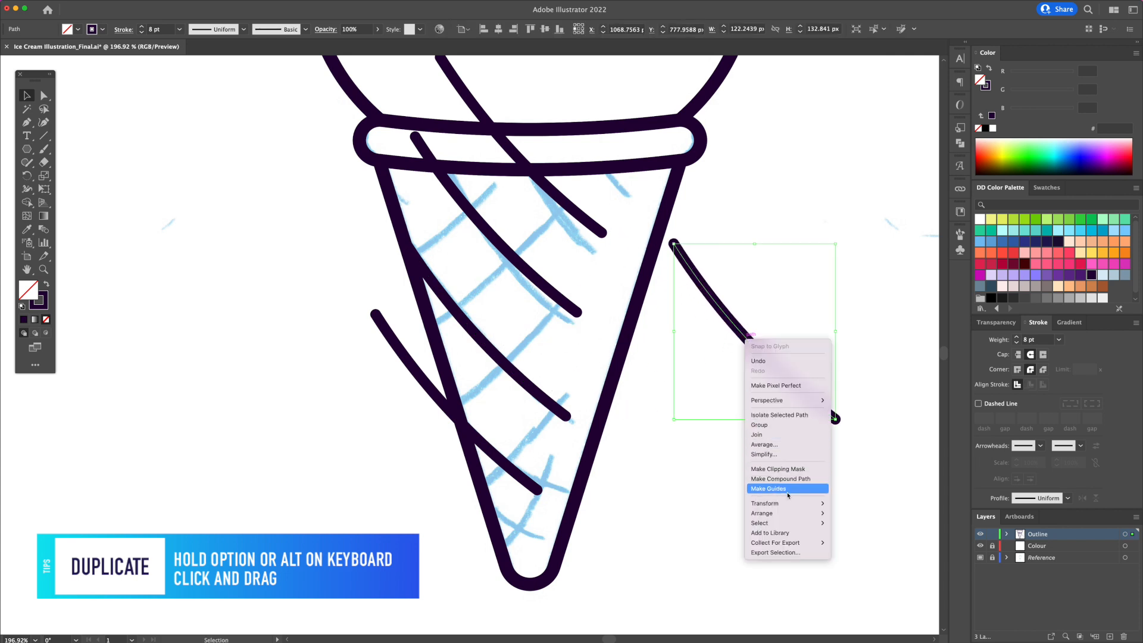
pyautogui.moveTo(791, 503)
pyautogui.click(860, 537)
pyautogui.press('Return')
# Step: Move the reflected line onto the lower waffle sketch and duplicate it up the cone to complete the crossing diagonals
pyautogui.moveTo(777, 326); pyautogui.dragTo(508, 464)
pyautogui.keyDown('alt'); pyautogui.moveTo(532, 423); pyautogui.dragTo(526, 230); pyautogui.keyUp('alt')
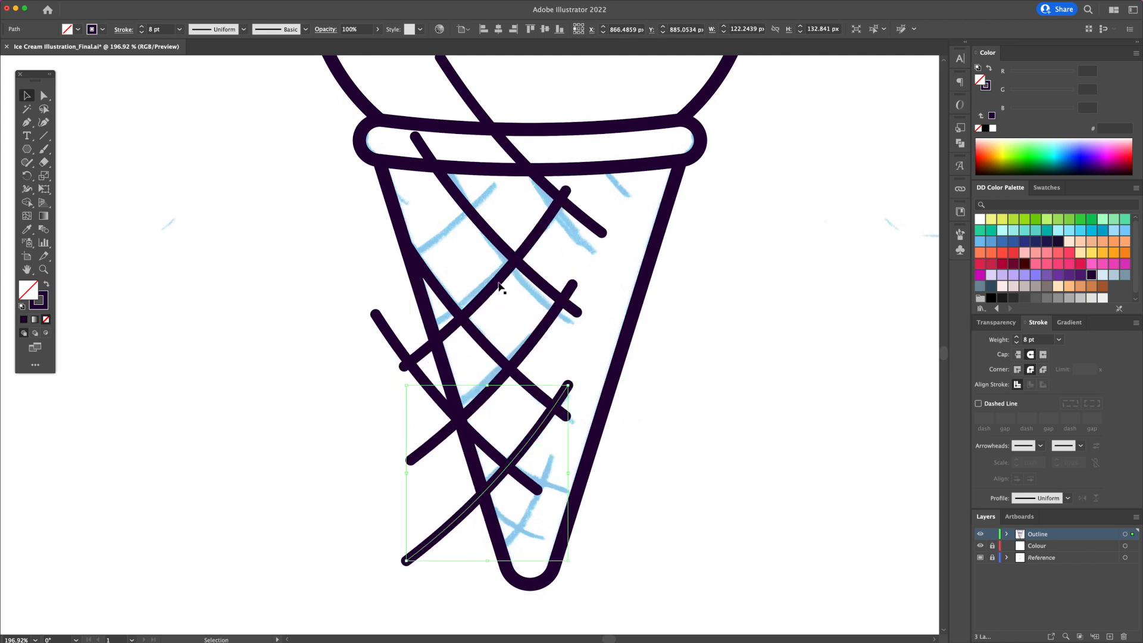
pyautogui.keyDown('alt'); pyautogui.moveTo(494, 277); pyautogui.dragTo(388, 280); pyautogui.keyUp('alt')
# Step: Use Shape Builder on the cone and waffle lines to remove the line segments that stick out past the cone outline
pyautogui.moveTo(703, 187); pyautogui.dragTo(560, 289)
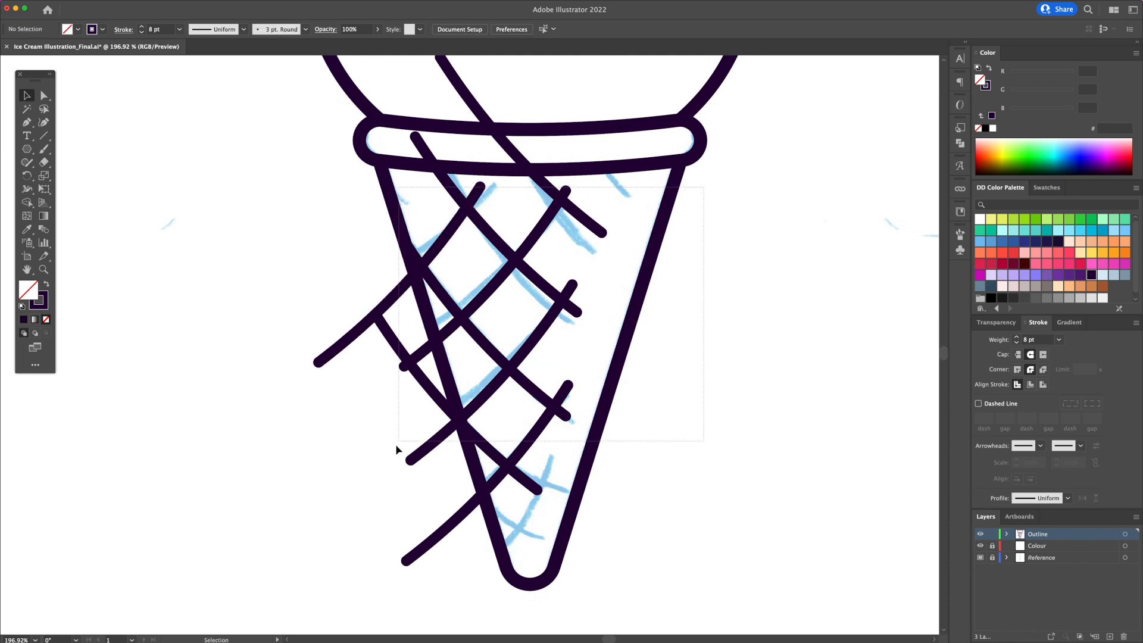
pyautogui.moveTo(356, 522); pyautogui.dragTo(352, 524)
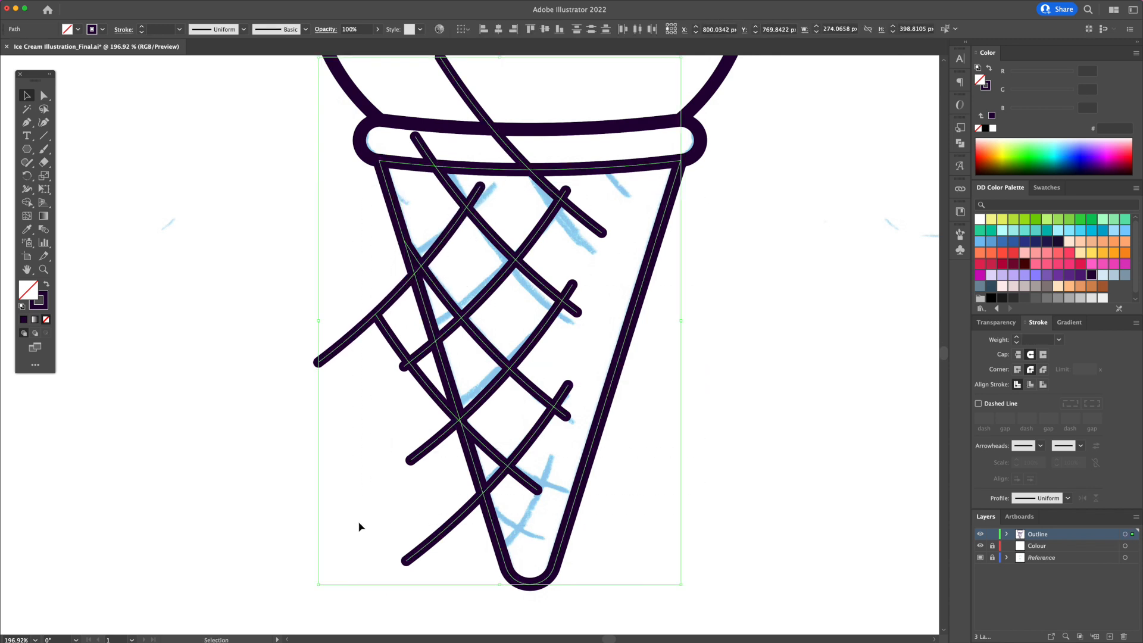
pyautogui.hotkey('shift', 'm')
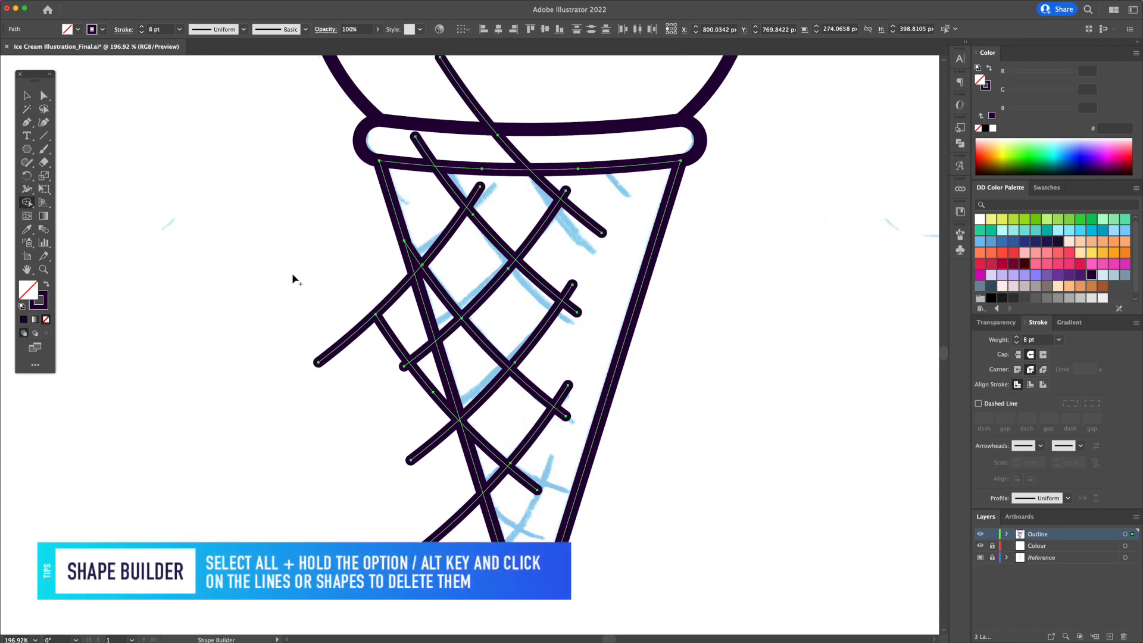
pyautogui.keyDown('alt'); pyautogui.click(395, 312); pyautogui.keyUp('alt')
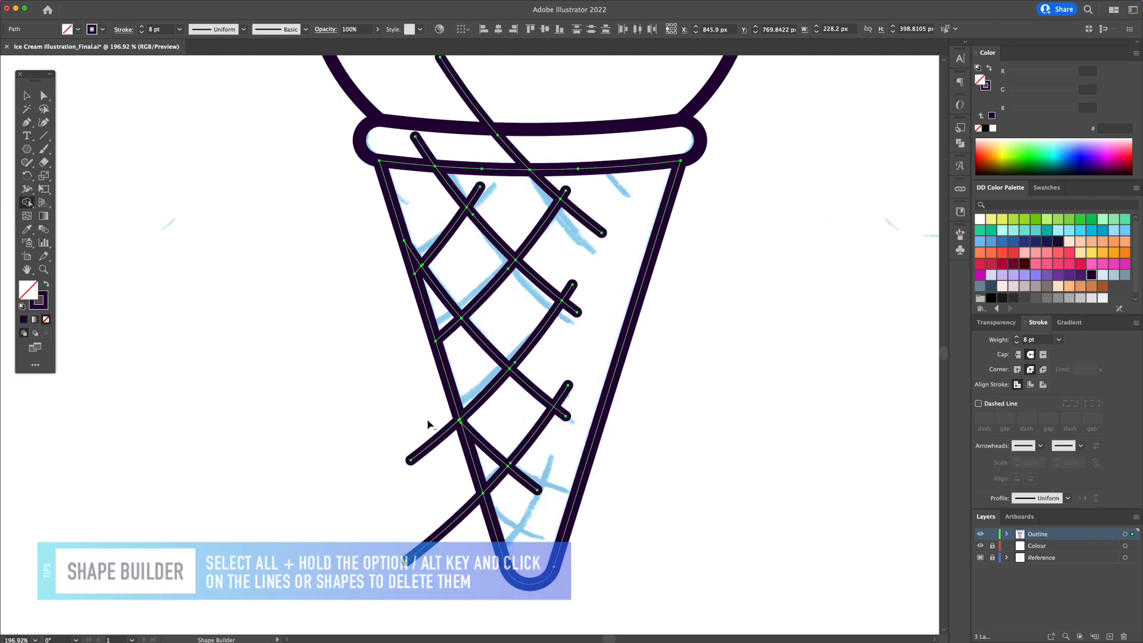
pyautogui.keyDown('alt'); pyautogui.click(438, 441); pyautogui.keyUp('alt')
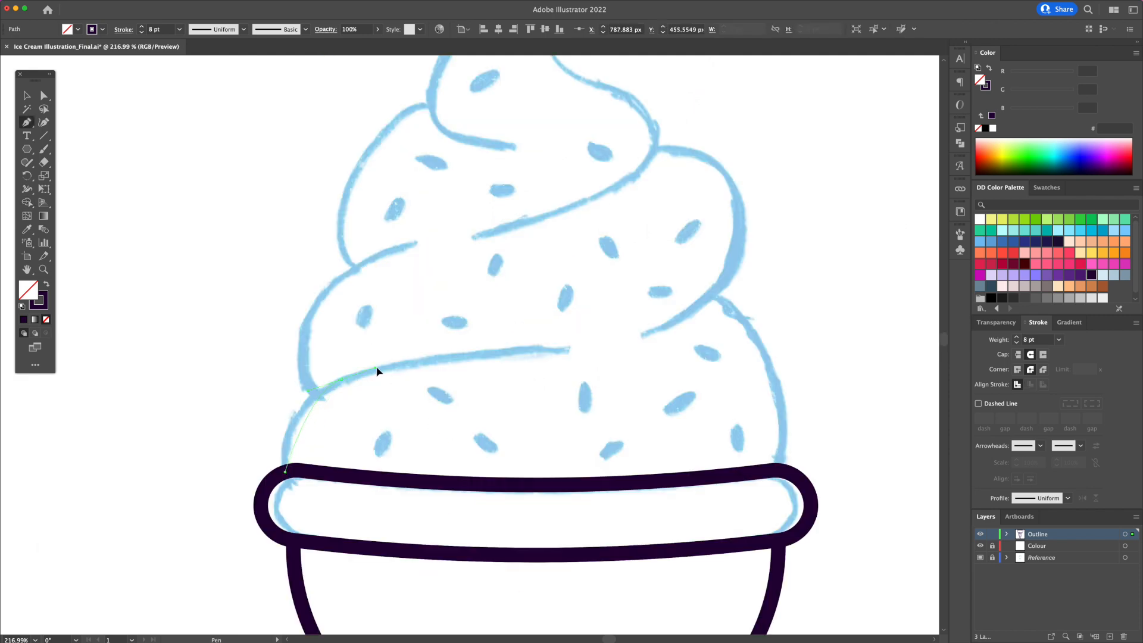
# Step: Trace the lower swirl line with the Pen tool from the rim's left end across and around the right bulge
pyautogui.moveTo(376, 368); pyautogui.dragTo(413, 358)
pyautogui.moveTo(692, 313); pyautogui.dragTo(708, 312)
pyautogui.moveTo(797, 270); pyautogui.dragTo(805, 262)
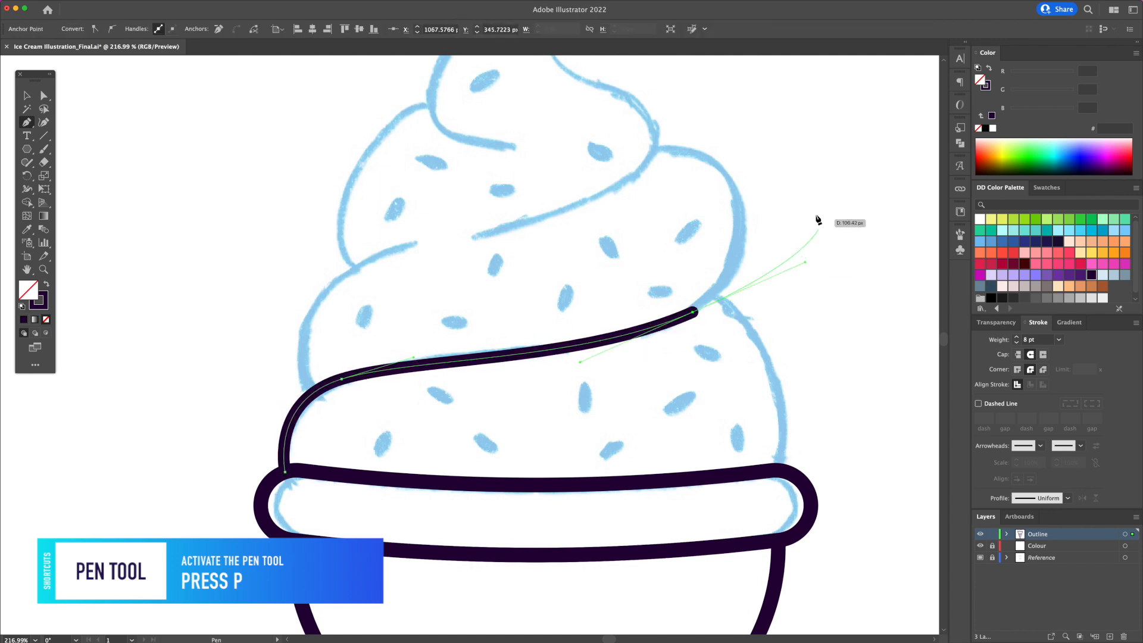
pyautogui.moveTo(641, 145); pyautogui.dragTo(565, 156)
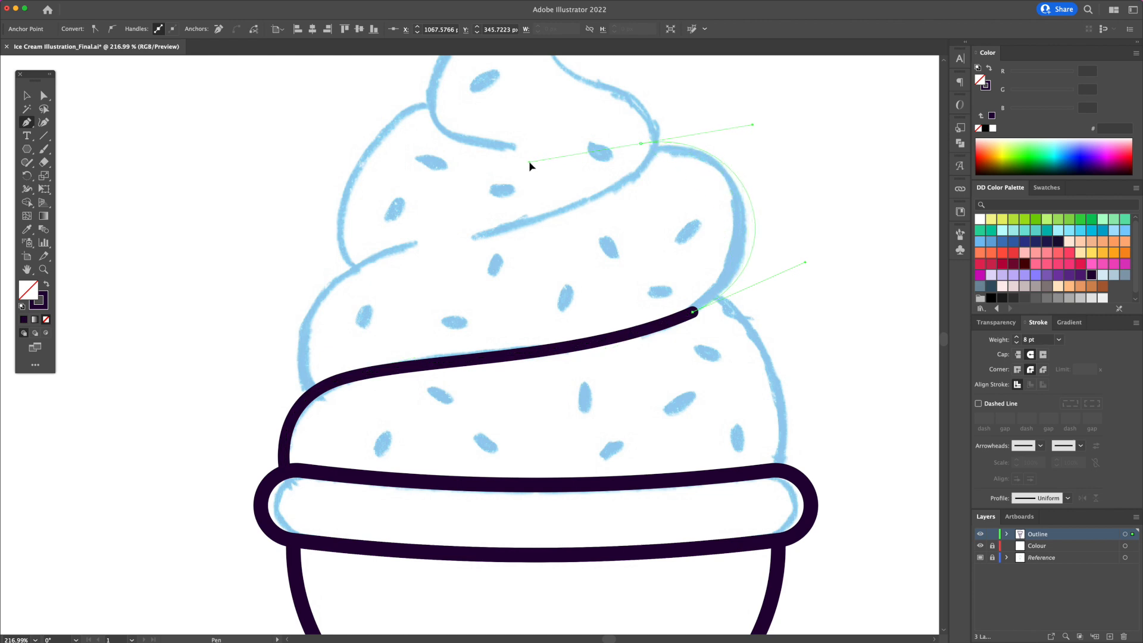
pyautogui.moveTo(529, 167); pyautogui.dragTo(529, 166)
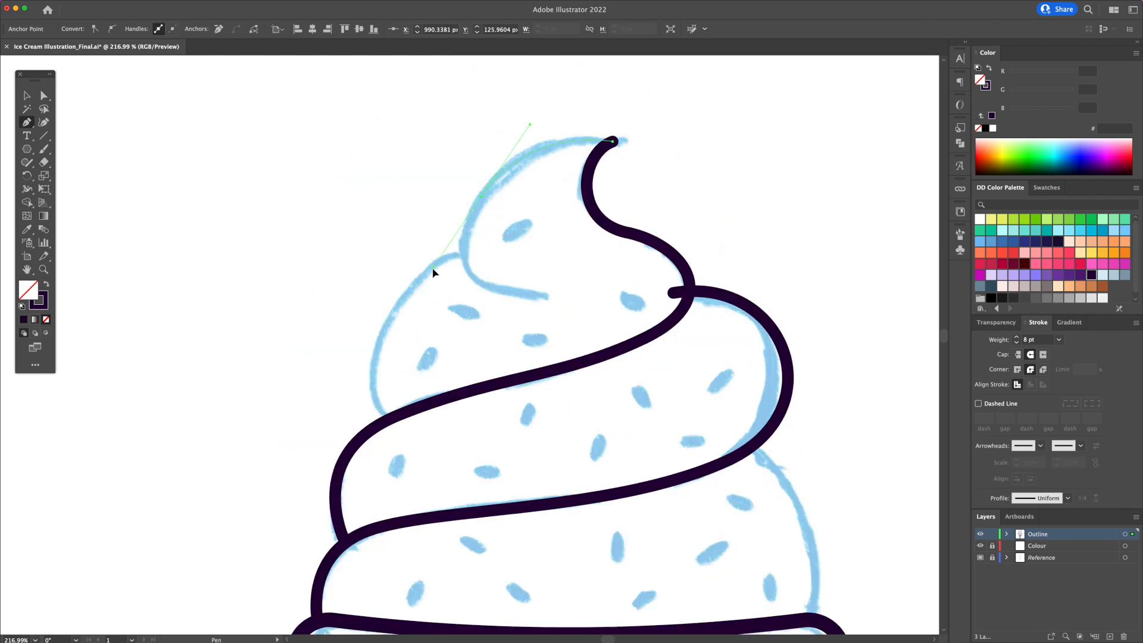
# Step: Finish tracing the swirl's curled tip and inner curve, and add the curved left and lower-right bulges to match the sketch
pyautogui.moveTo(434, 268); pyautogui.dragTo(432, 274)
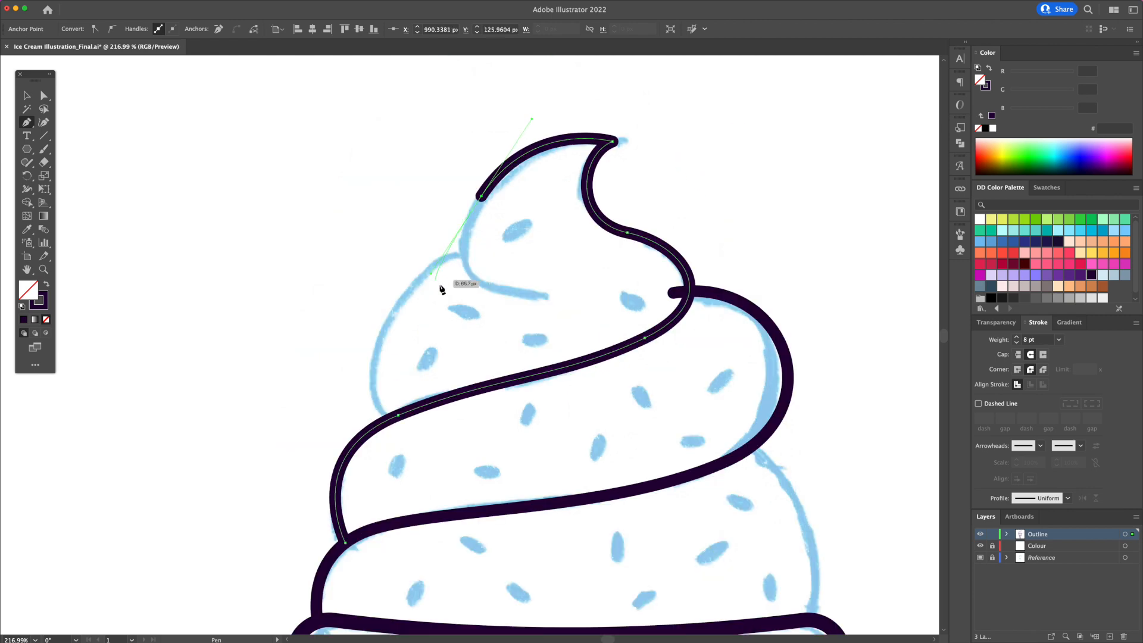
pyautogui.click(530, 309)
pyautogui.moveTo(379, 424); pyautogui.dragTo(381, 433)
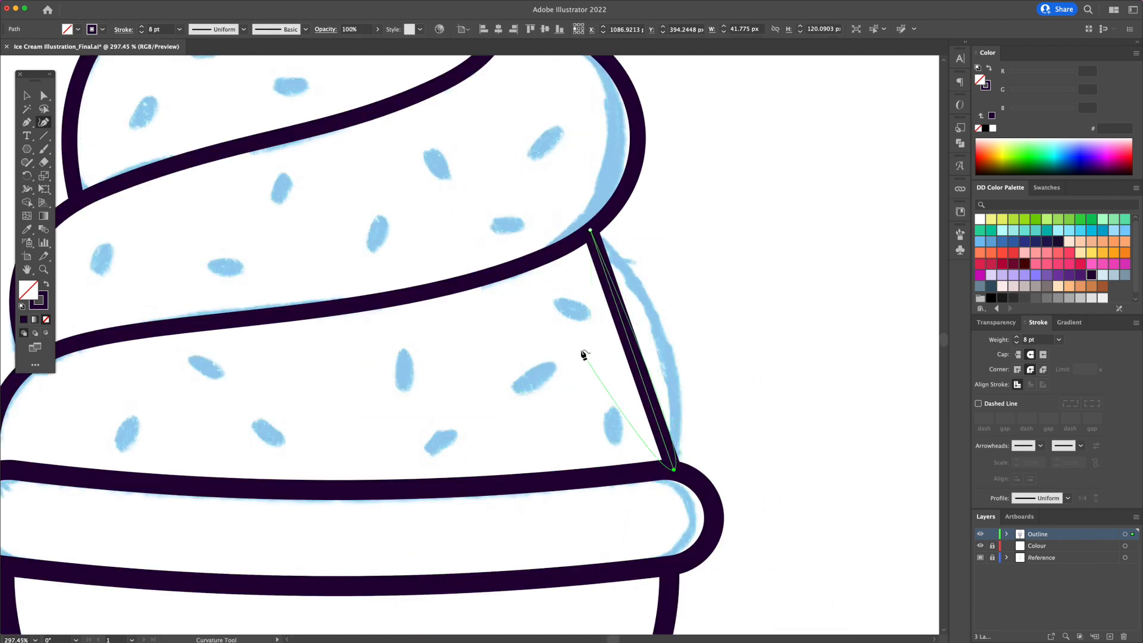
pyautogui.click(659, 343)
pyautogui.moveTo(659, 342); pyautogui.dragTo(676, 341)
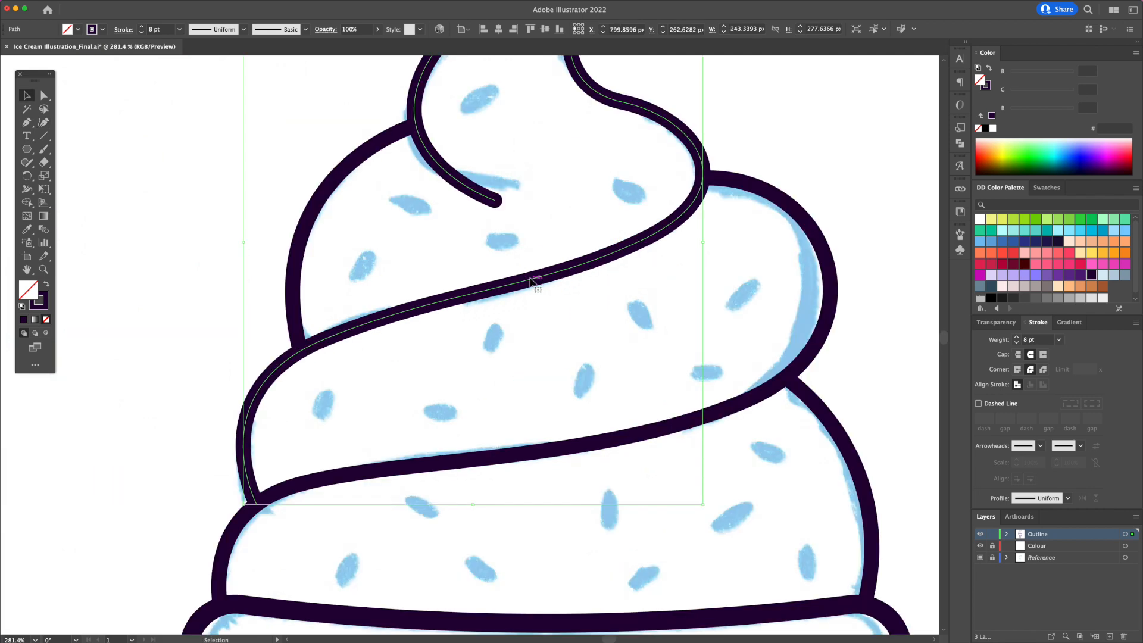
# Step: Split the upper swirl line by adding anchor points near its middle and deleting the centre one to leave a gap
pyautogui.press('p')
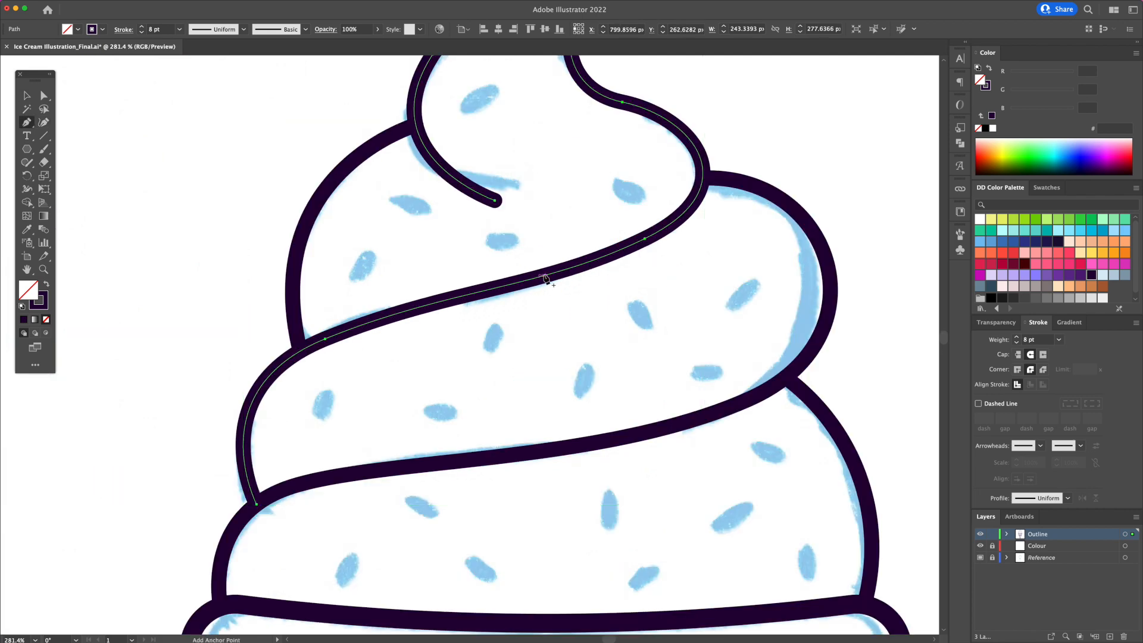
pyautogui.click(598, 261)
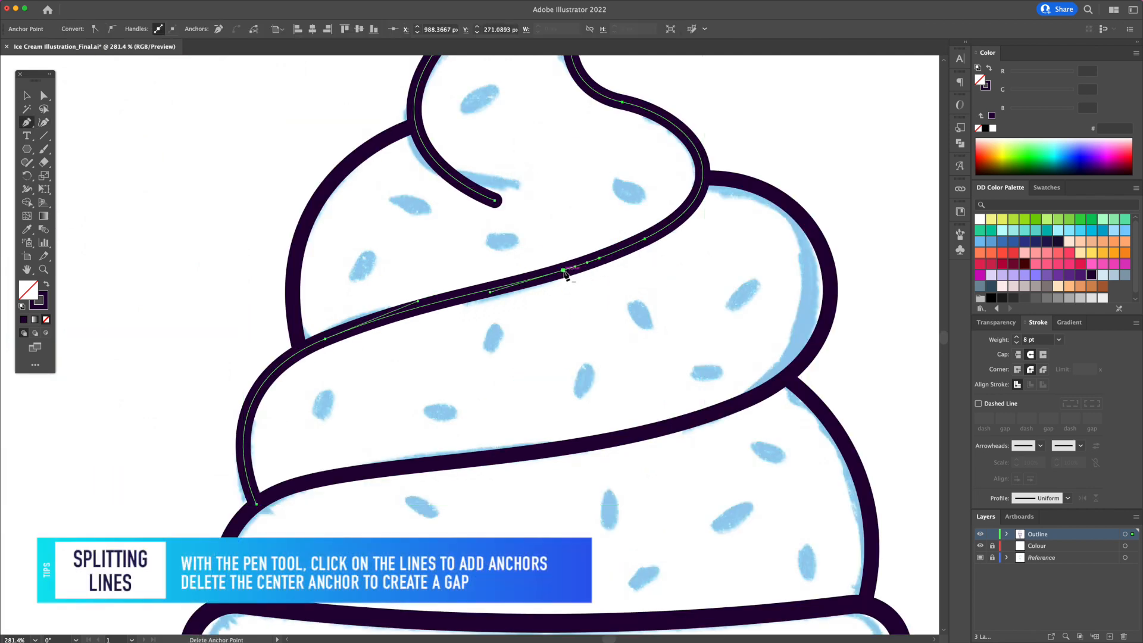
pyautogui.press('Delete')
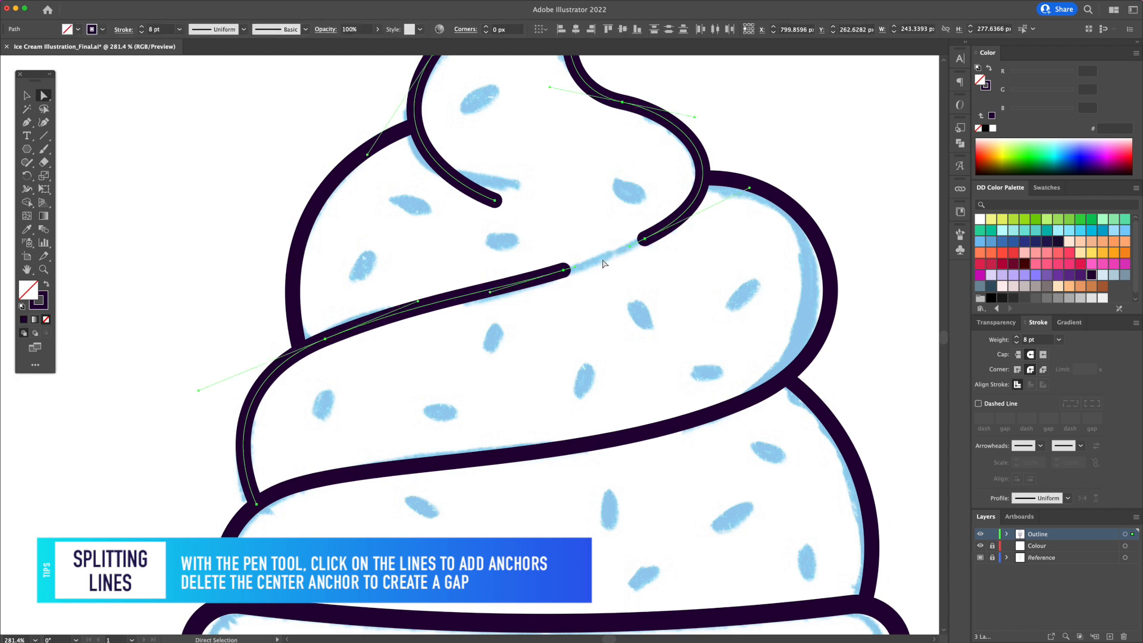
# Step: Add anchor points on the lower swirl line and delete the centre one to open a gap left of its middle
pyautogui.click(387, 468)
pyautogui.press('p')
pyautogui.click(385, 469)
pyautogui.click(436, 464)
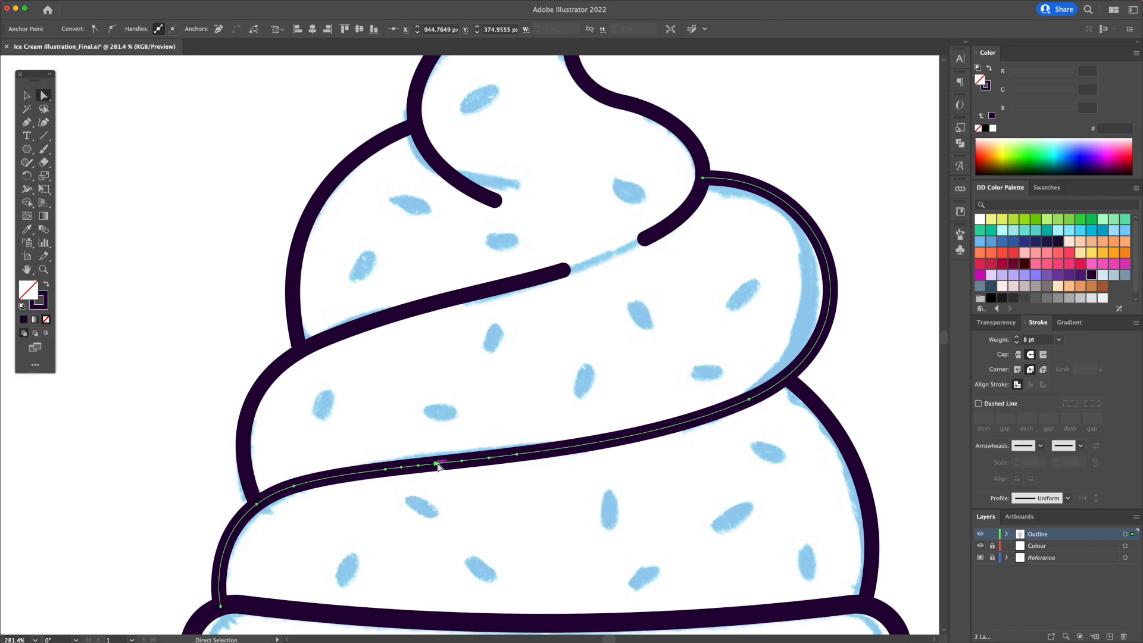
pyautogui.press('Delete')
pyautogui.press('v')
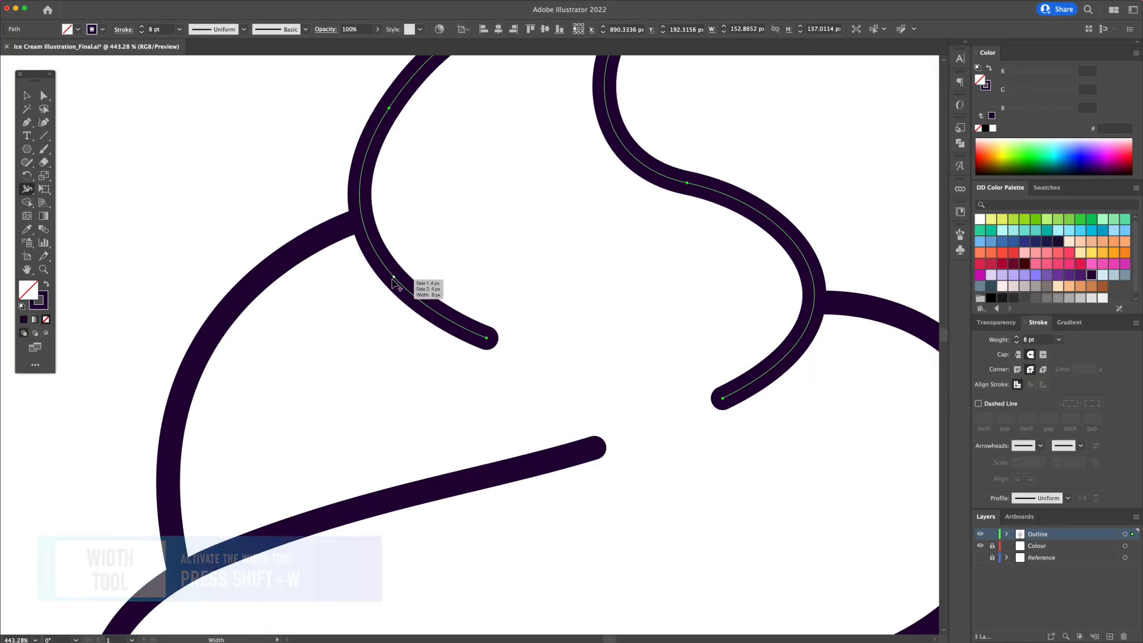
# Step: Taper the open ends of the upper swirl lines to narrow tips with the Width tool
pyautogui.moveTo(393, 284); pyautogui.dragTo(385, 287)
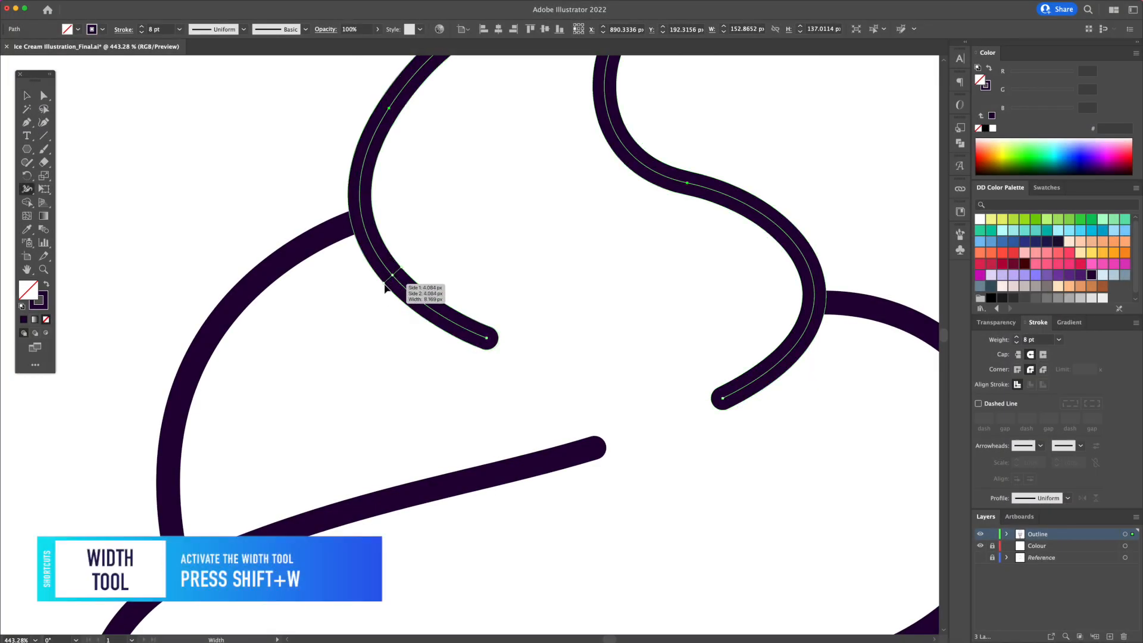
pyautogui.moveTo(483, 331); pyautogui.dragTo(485, 340)
pyautogui.moveTo(722, 397); pyautogui.dragTo(716, 411)
pyautogui.moveTo(596, 441); pyautogui.dragTo(594, 446)
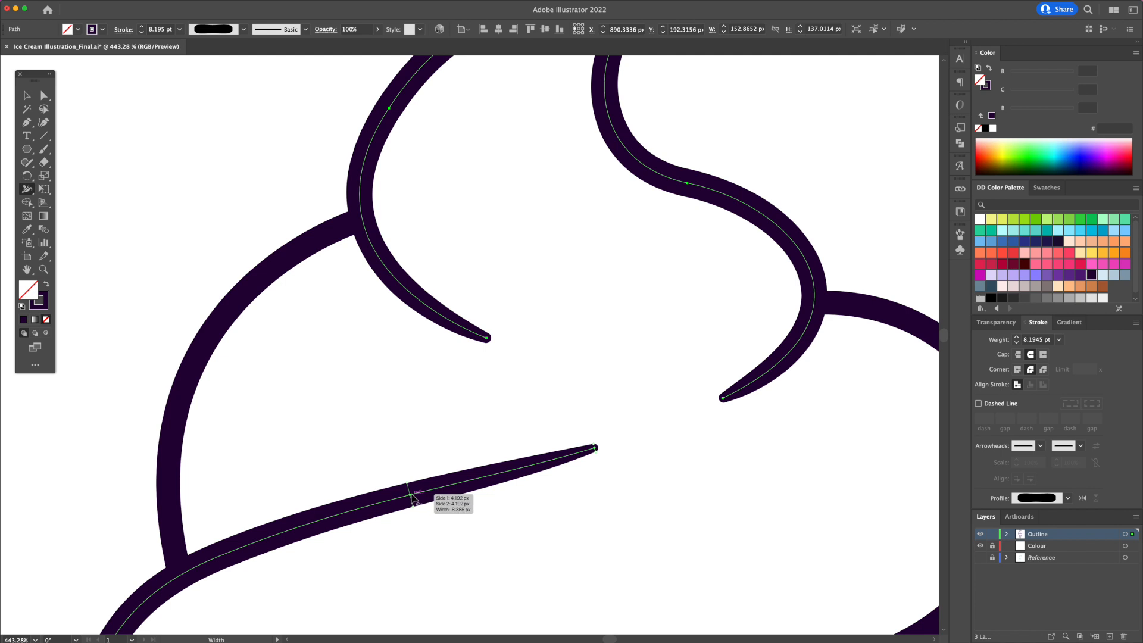
# Step: Taper the open ends on both sides of the lower swirl line's gap with the Width tool
pyautogui.hscroll(5, 428, 528)
pyautogui.scroll(-3, 429, 528)
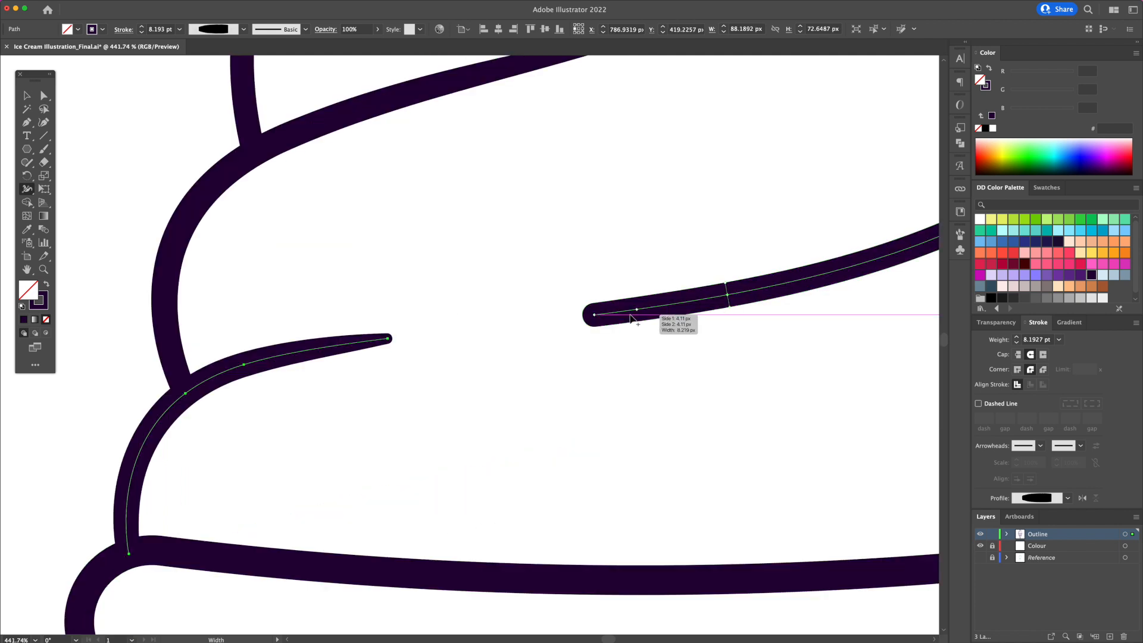
pyautogui.moveTo(596, 326); pyautogui.dragTo(595, 320)
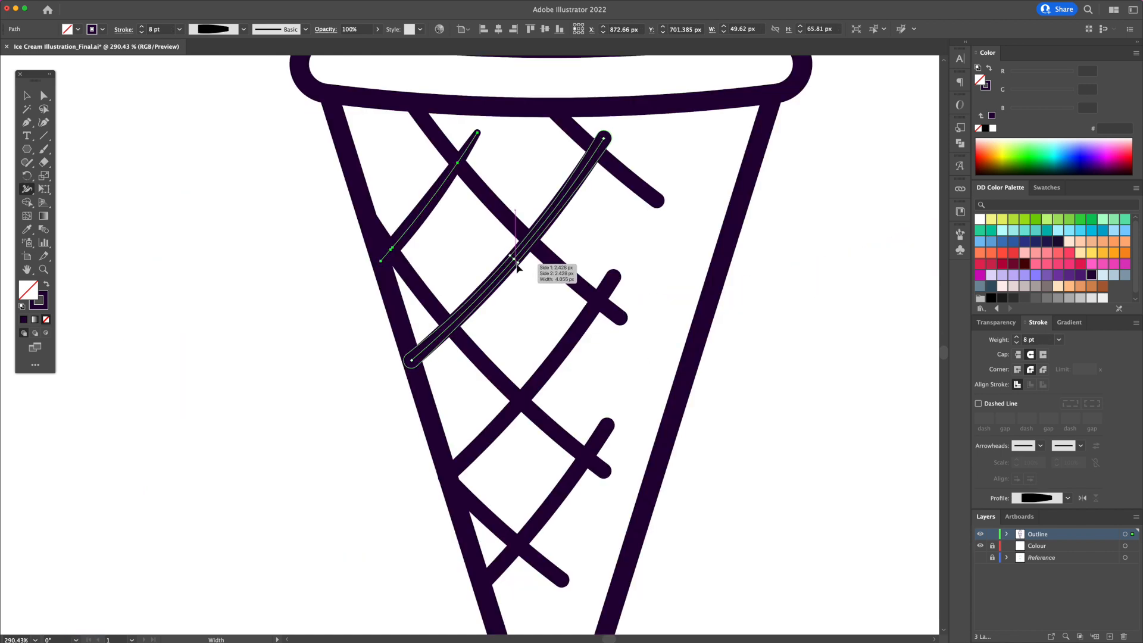
# Step: Taper the free ends of the waffle lines inside the cone with the Width tool
pyautogui.moveTo(523, 265); pyautogui.dragTo(520, 268)
pyautogui.moveTo(610, 144); pyautogui.dragTo(607, 144)
pyautogui.moveTo(508, 383); pyautogui.dragTo(508, 381)
pyautogui.moveTo(602, 470); pyautogui.dragTo(602, 469)
pyautogui.moveTo(601, 469); pyautogui.dragTo(603, 470)
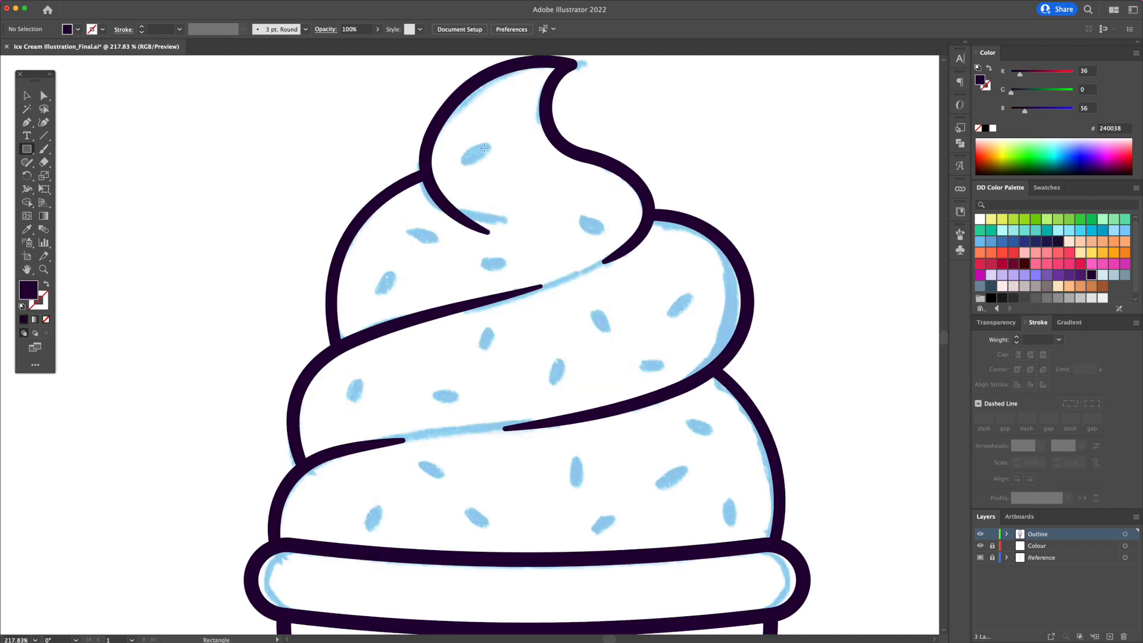
# Step: Draw a dark purple filled sprinkle about 25 by 10 px in the swirl's top section and fully round its corners
pyautogui.press('m')
pyautogui.moveTo(473, 150); pyautogui.dragTo(510, 165)
pyautogui.press('a')
pyautogui.press('v')
pyautogui.click(520, 147)
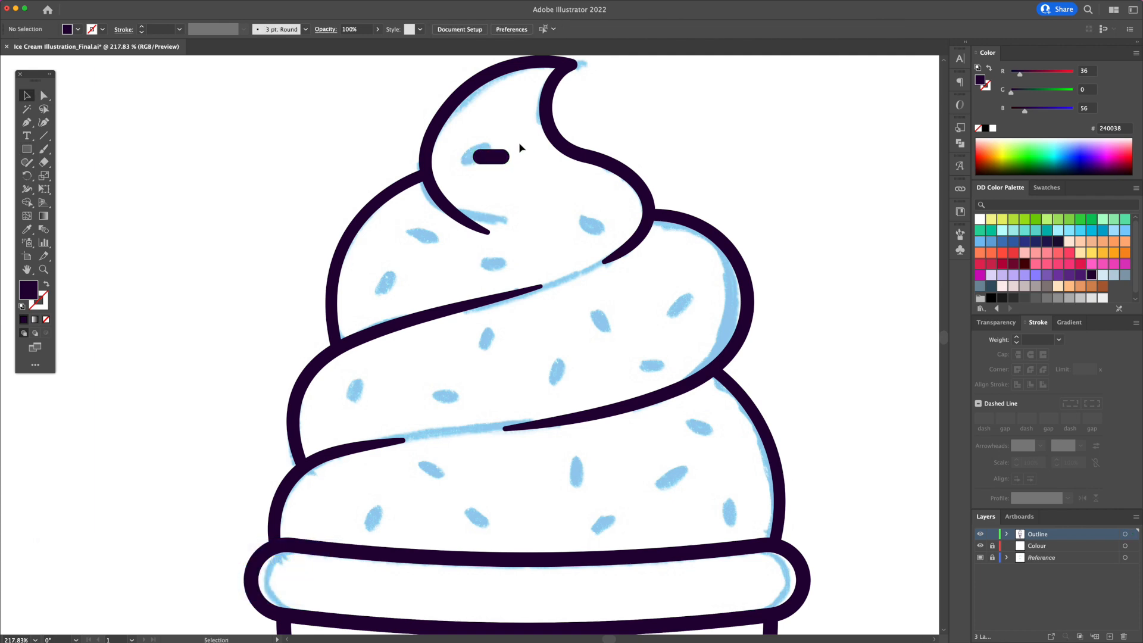
# Step: Rotate the sprinkle to an upward-sloping diagonal to match the sketched one
pyautogui.click(494, 165)
pyautogui.press('r')
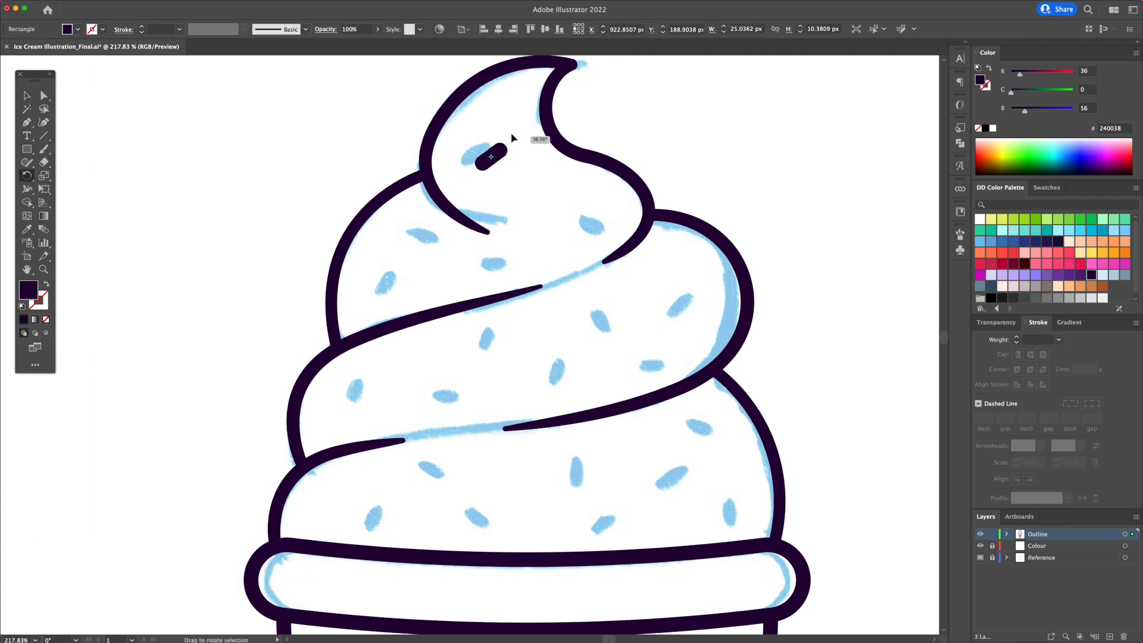
pyautogui.press('v')
pyautogui.click(513, 146)
# Step: Duplicate and rotate sprinkles to fill the swirl's top section and the upper-left bulge at varied angles
pyautogui.moveTo(510, 138); pyautogui.dragTo(565, 202)
pyautogui.click(518, 182)
pyautogui.press('r')
pyautogui.moveTo(568, 178); pyautogui.dragTo(434, 240)
pyautogui.press('v')
pyautogui.press('r')
pyautogui.press('v')
pyautogui.click(560, 188)
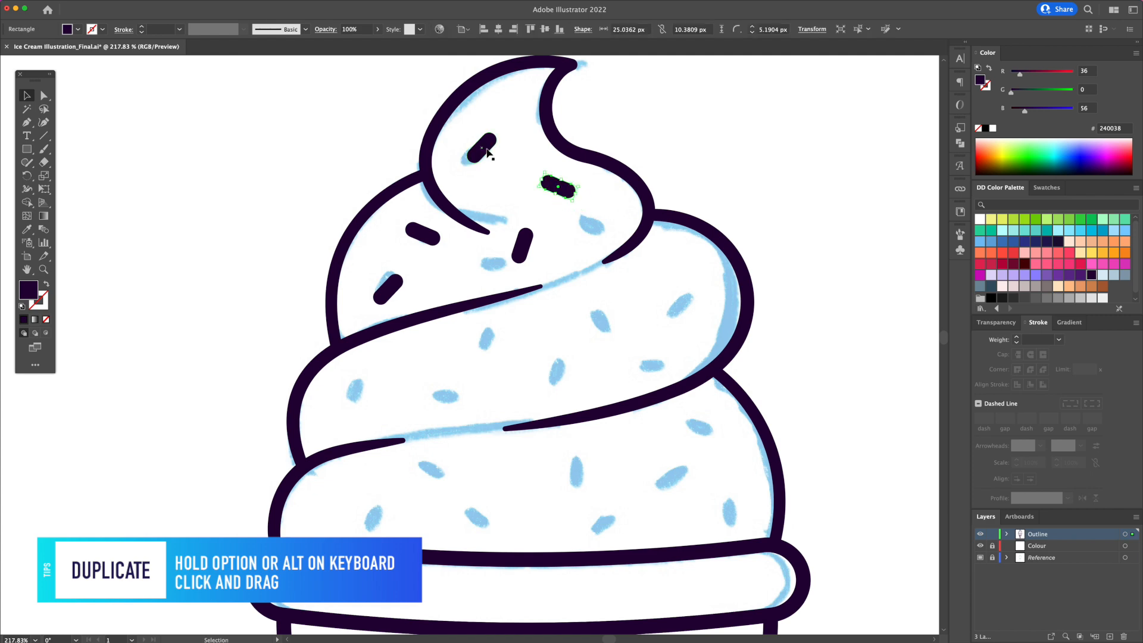
# Step: Duplicate the angled sprinkles across the swirl's middle tier, following the sketched positions
pyautogui.moveTo(394, 285); pyautogui.dragTo(555, 365)
pyautogui.moveTo(429, 235); pyautogui.dragTo(450, 242)
pyautogui.press('super+z')
pyautogui.moveTo(521, 256); pyautogui.dragTo(640, 366)
pyautogui.moveTo(678, 308); pyautogui.dragTo(480, 343)
pyautogui.moveTo(602, 319); pyautogui.dragTo(444, 396)
pyautogui.moveTo(643, 362); pyautogui.dragTo(359, 396)
# Step: Duplicate the sprinkles across the swirl's bottom tier and adjust their spacing
pyautogui.moveTo(453, 395); pyautogui.dragTo(442, 474)
pyautogui.moveTo(442, 474); pyautogui.dragTo(704, 429)
pyautogui.click(684, 450)
pyautogui.moveTo(642, 363); pyautogui.dragTo(577, 479)
pyautogui.click(562, 485)
pyautogui.moveTo(359, 394); pyautogui.dragTo(367, 509)
pyautogui.click(393, 488)
pyautogui.moveTo(454, 401); pyautogui.dragTo(730, 519)
pyautogui.moveTo(642, 362); pyautogui.dragTo(501, 520)
pyautogui.click(672, 495)
pyautogui.moveTo(578, 476); pyautogui.dragTo(571, 463)
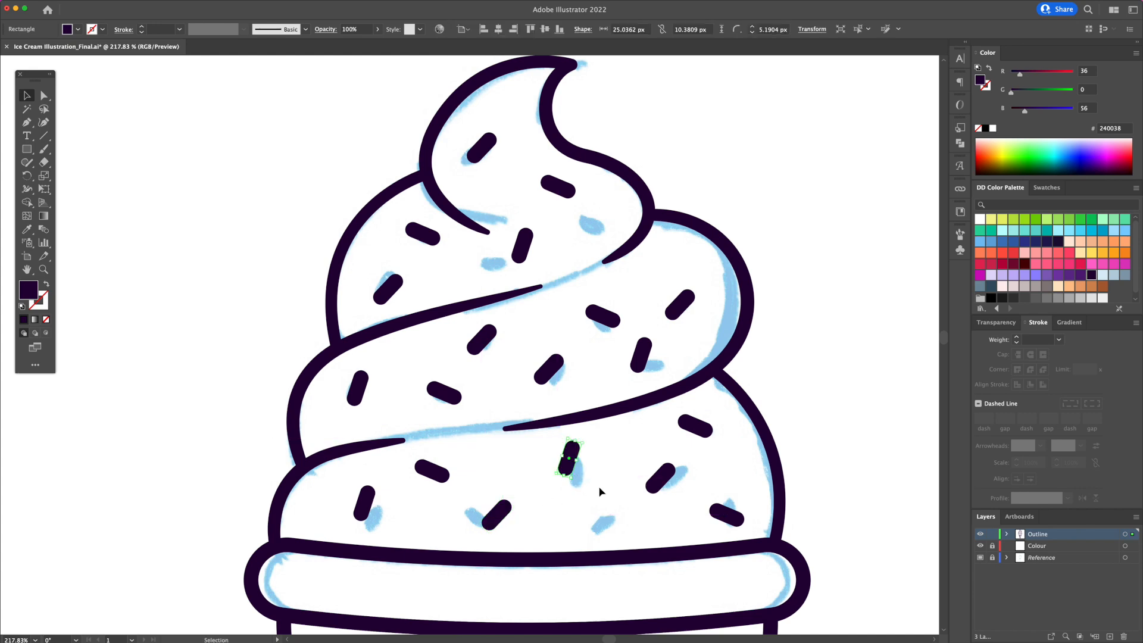
pyautogui.moveTo(694, 432); pyautogui.dragTo(655, 512)
pyautogui.moveTo(655, 512); pyautogui.dragTo(636, 519)
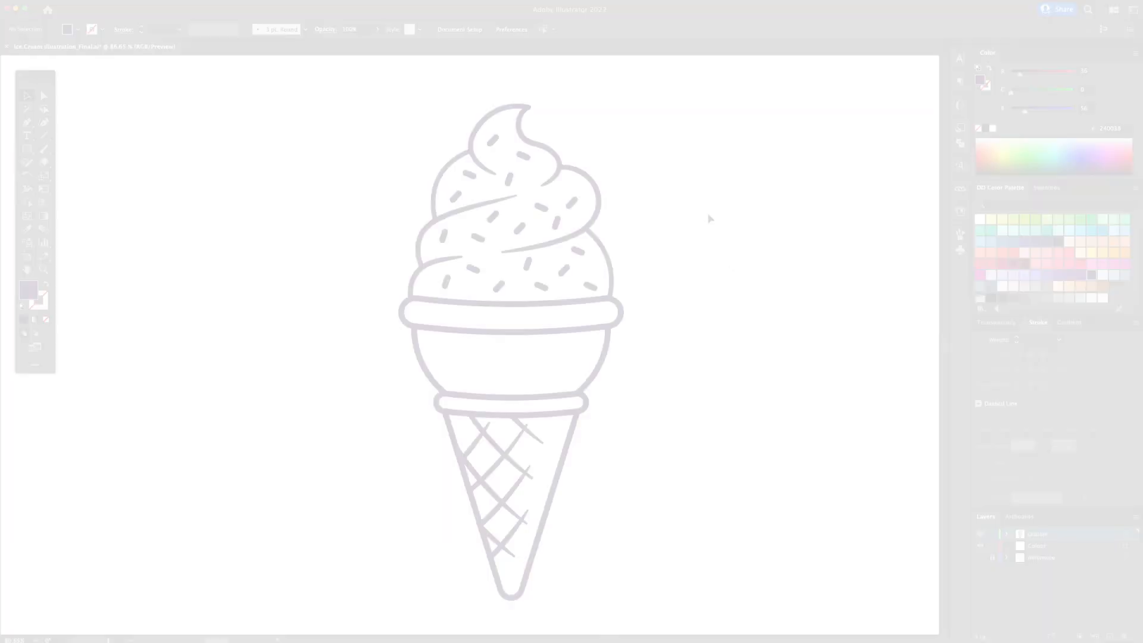
# Step: Copy all the artwork onto the Colour layer, and lock and hide the Outline layer
pyautogui.press('super+a')
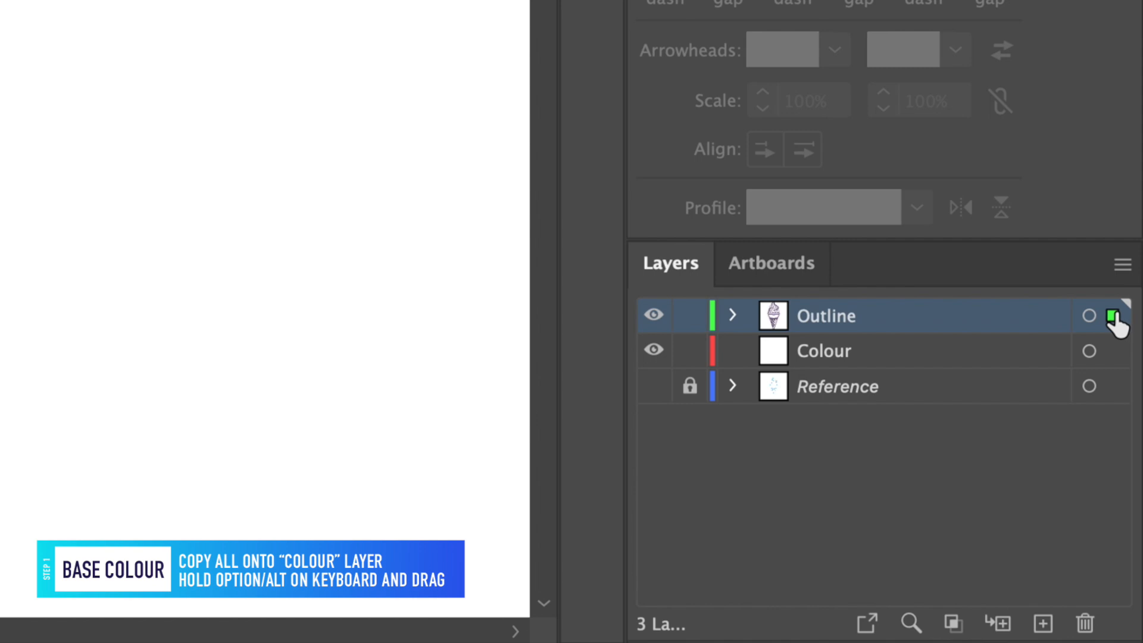
pyautogui.moveTo(1117, 356); pyautogui.dragTo(1117, 356)
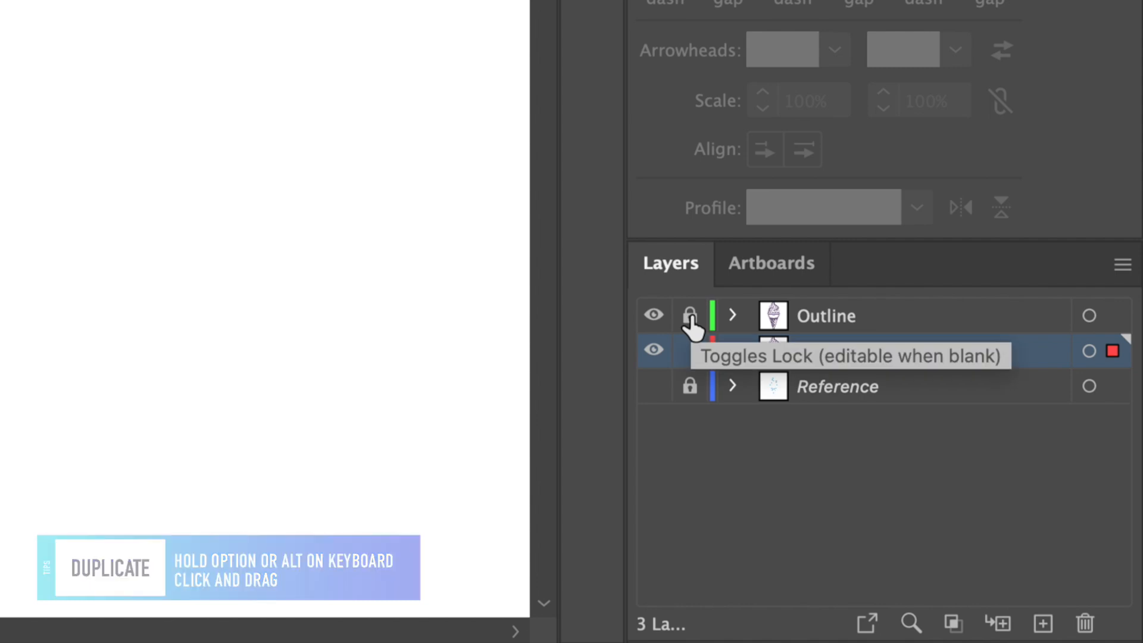
pyautogui.click(653, 315)
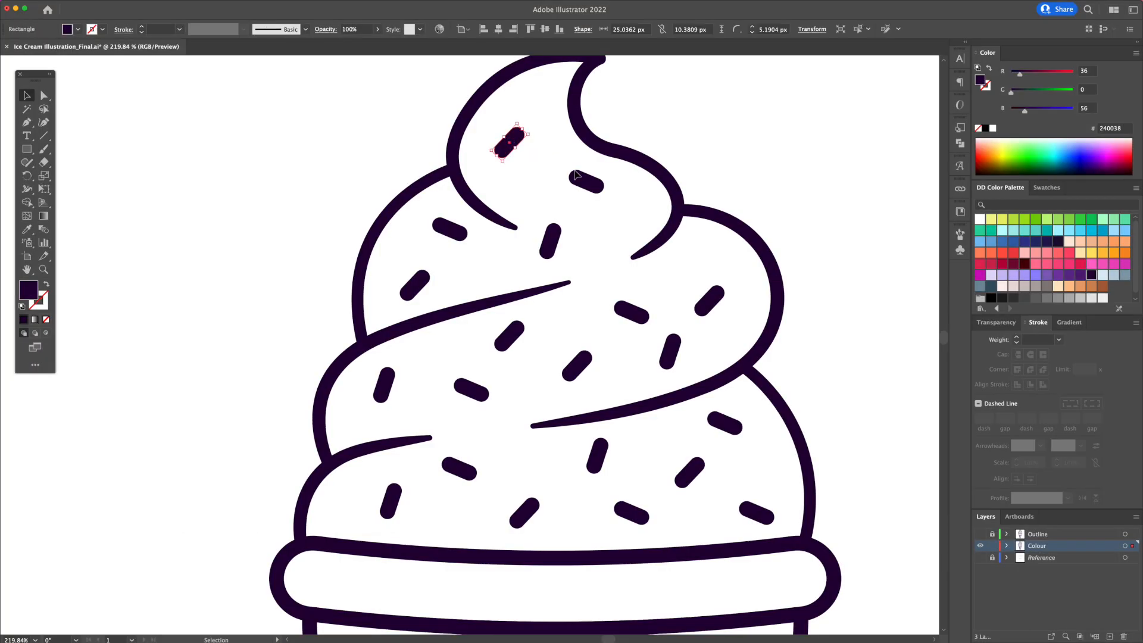
# Step: Delete the sprinkles in the swirl's top section and upper-left bulge on the Colour layer
pyautogui.press('Delete')
pyautogui.click(578, 178)
pyautogui.press('Delete')
pyautogui.click(550, 241)
pyautogui.press('Delete')
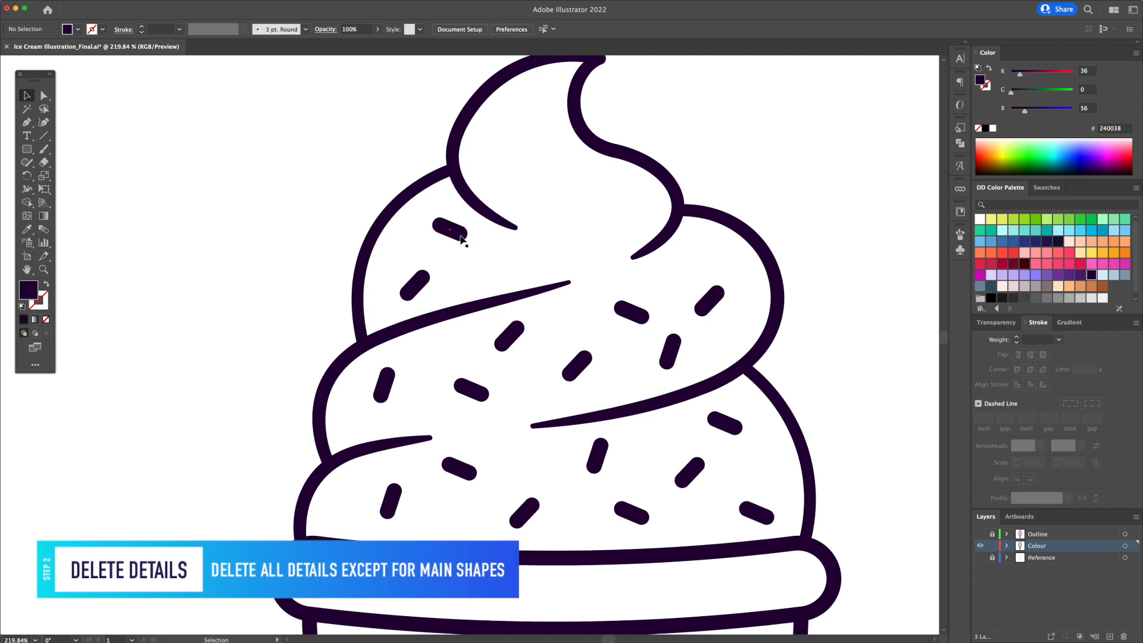
pyautogui.click(430, 283)
pyautogui.press('Delete')
# Step: Delete all the sprinkles in the swirl's middle tier on the Colour layer
pyautogui.click(471, 389)
pyautogui.press('Delete')
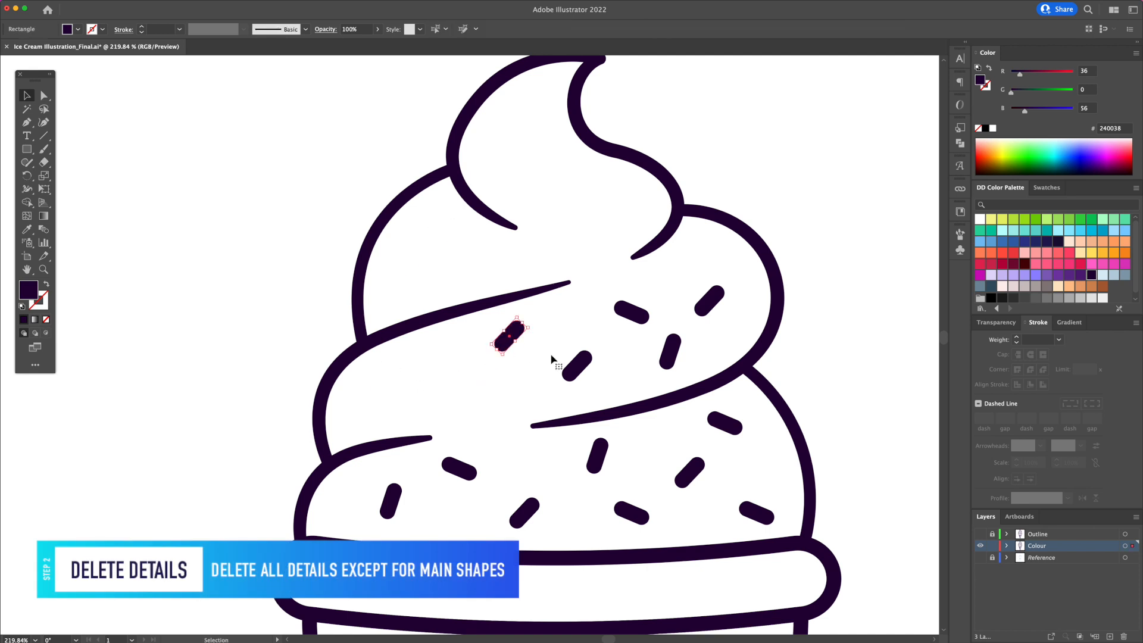
pyautogui.click(510, 337)
pyautogui.press('Delete')
pyautogui.click(577, 366)
pyautogui.press('Delete')
pyautogui.click(631, 312)
pyautogui.press('Delete')
pyautogui.click(703, 303)
pyautogui.press('Delete')
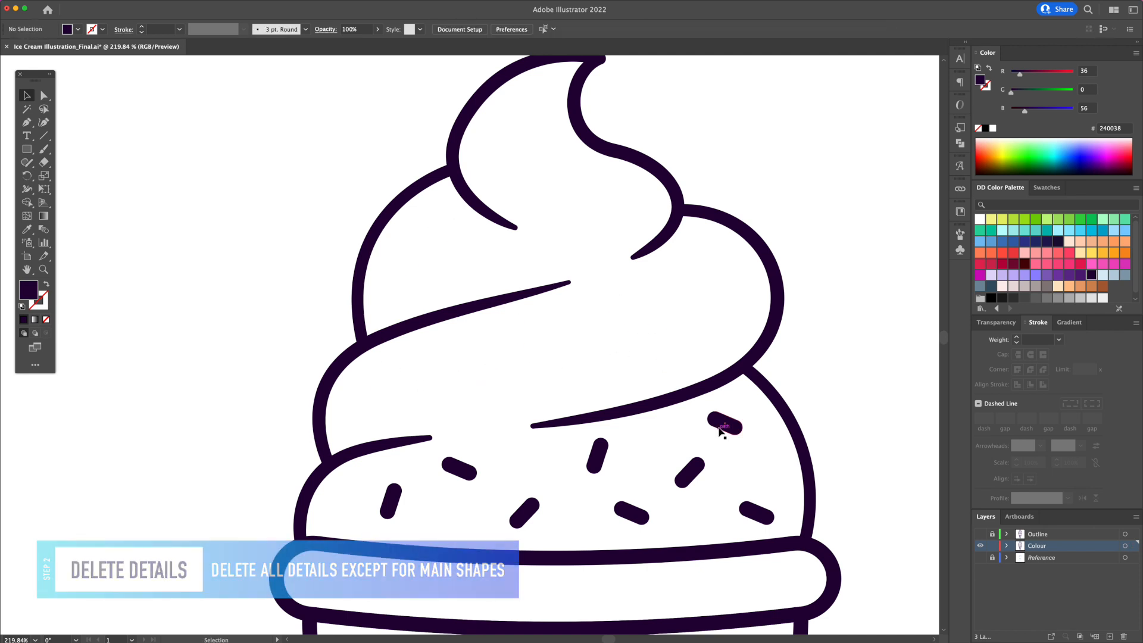
# Step: Delete all the sprinkles in the swirl's bottom tier on the Colour layer
pyautogui.click(723, 425)
pyautogui.press('Delete')
pyautogui.press('Delete')
pyautogui.click(631, 513)
pyautogui.press('Delete')
pyautogui.click(598, 456)
pyautogui.press('Delete')
pyautogui.click(525, 513)
pyautogui.press('Delete')
pyautogui.click(458, 469)
pyautogui.press('Delete')
# Step: Delete the cone's waffle lines that slope down to the right on the Colour layer
pyautogui.scroll(-10, 441, 466)
pyautogui.click(597, 306)
pyautogui.press('Delete')
pyautogui.click(523, 395)
pyautogui.press('Delete')
pyautogui.click(537, 497)
pyautogui.press('Delete')
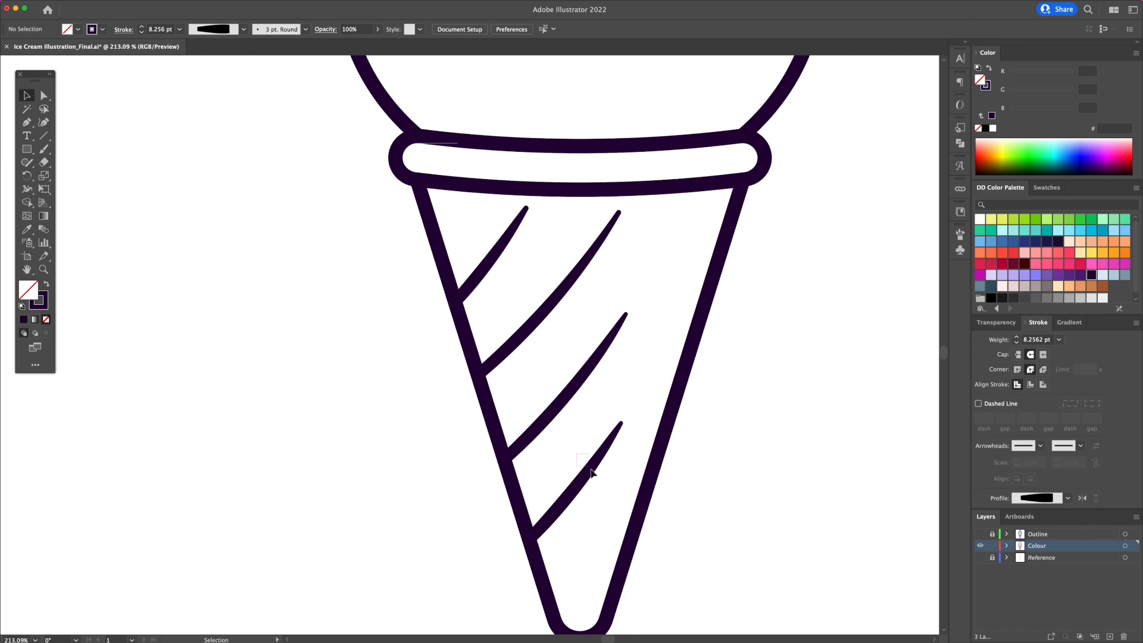
# Step: Delete the cone's remaining four waffle lines, which slope up to the right, on the Colour layer
pyautogui.click(571, 488)
pyautogui.press('Delete')
pyautogui.click(572, 381)
pyautogui.press('Delete')
pyautogui.click(548, 295)
pyautogui.press('Delete')
pyautogui.click(500, 244)
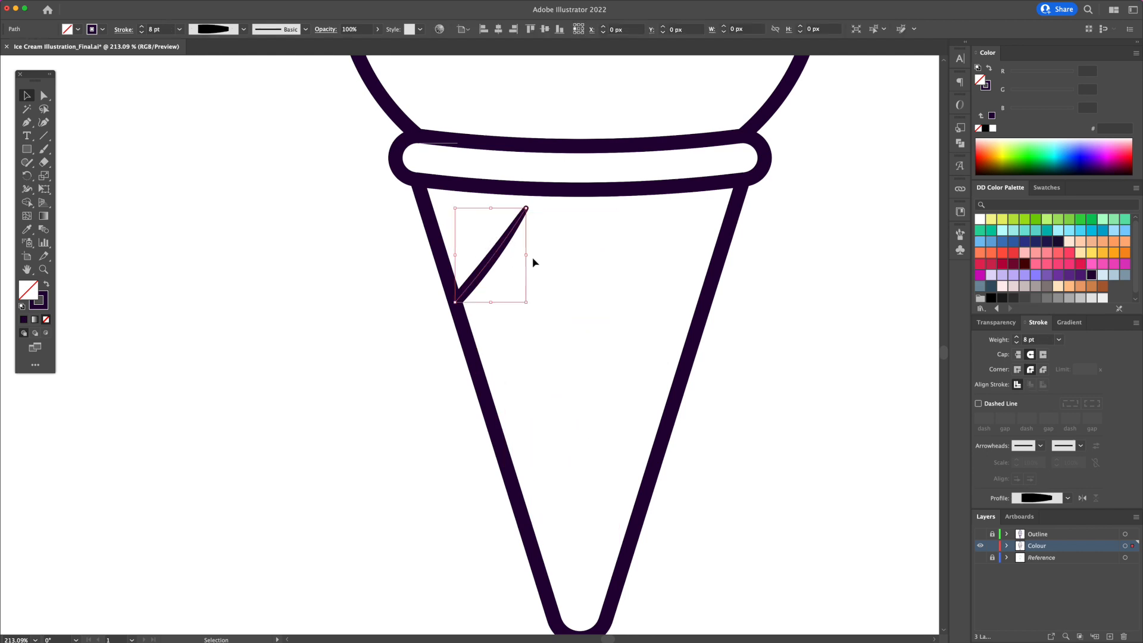
pyautogui.press('Delete')
pyautogui.press('super+0')
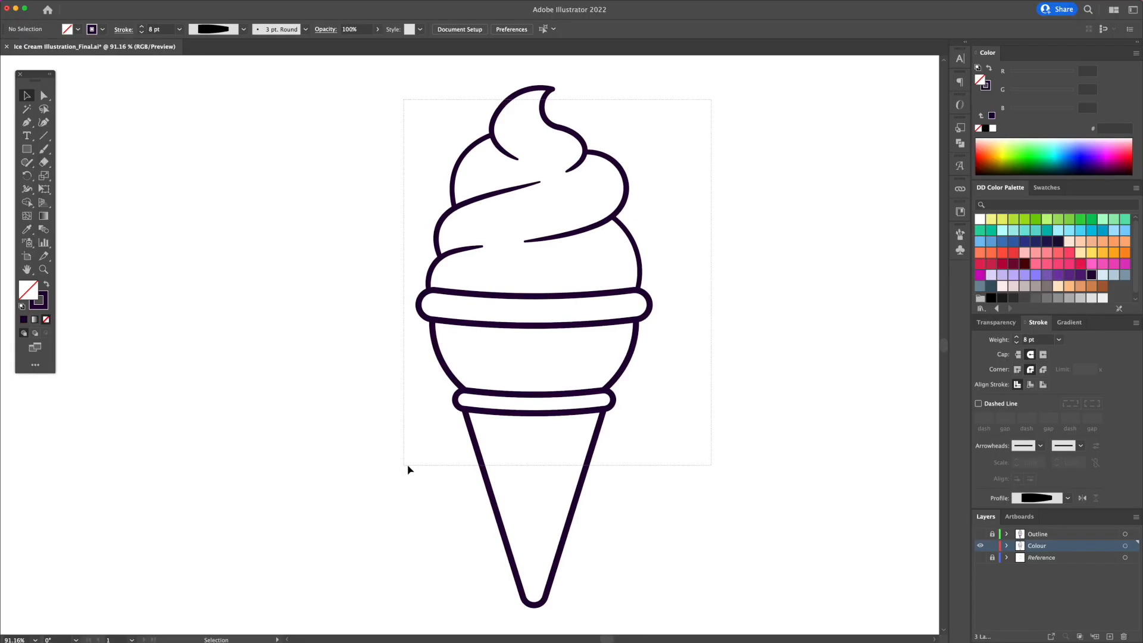
# Step: Outline the strokes of all the Colour layer artwork and unite them into one shape with Pathfinder
pyautogui.press('super+a')
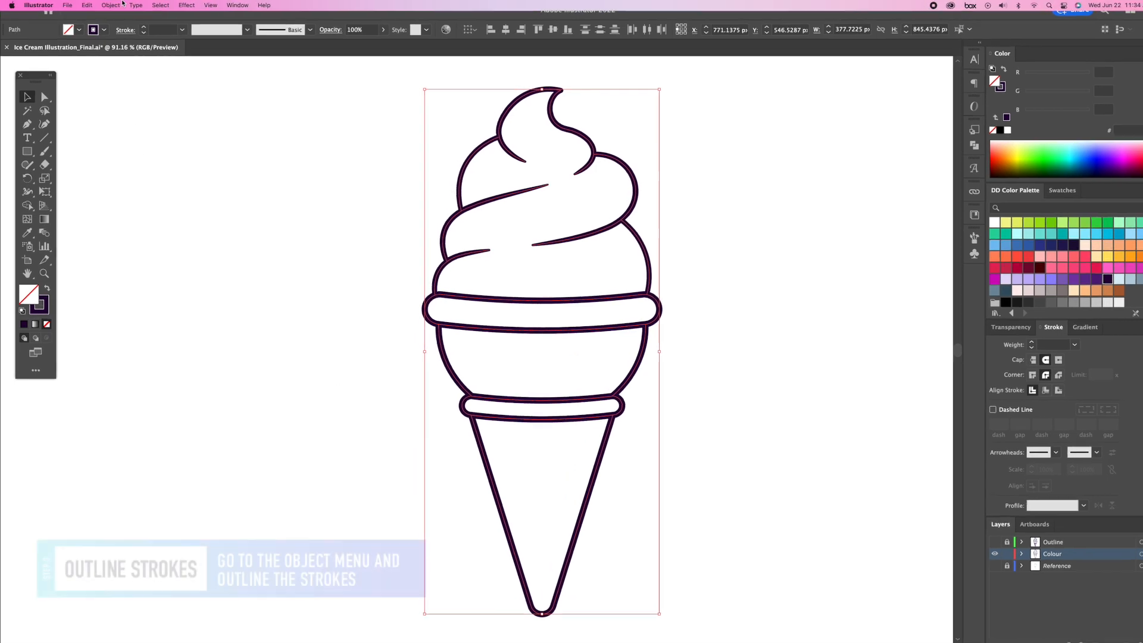
pyautogui.click(105, 5)
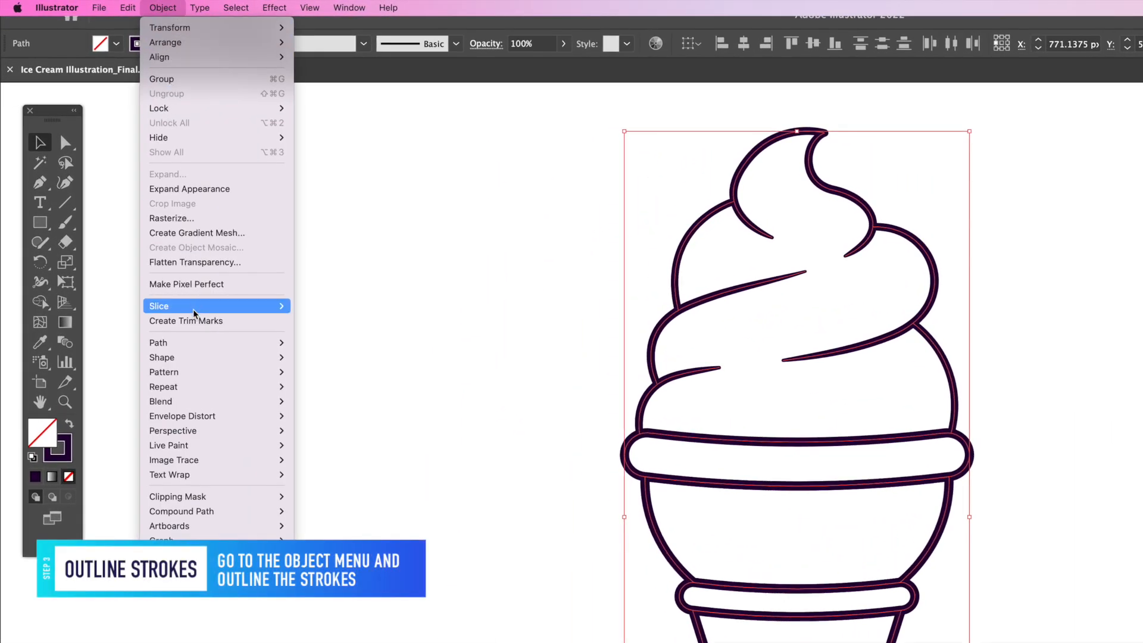
pyautogui.moveTo(228, 343)
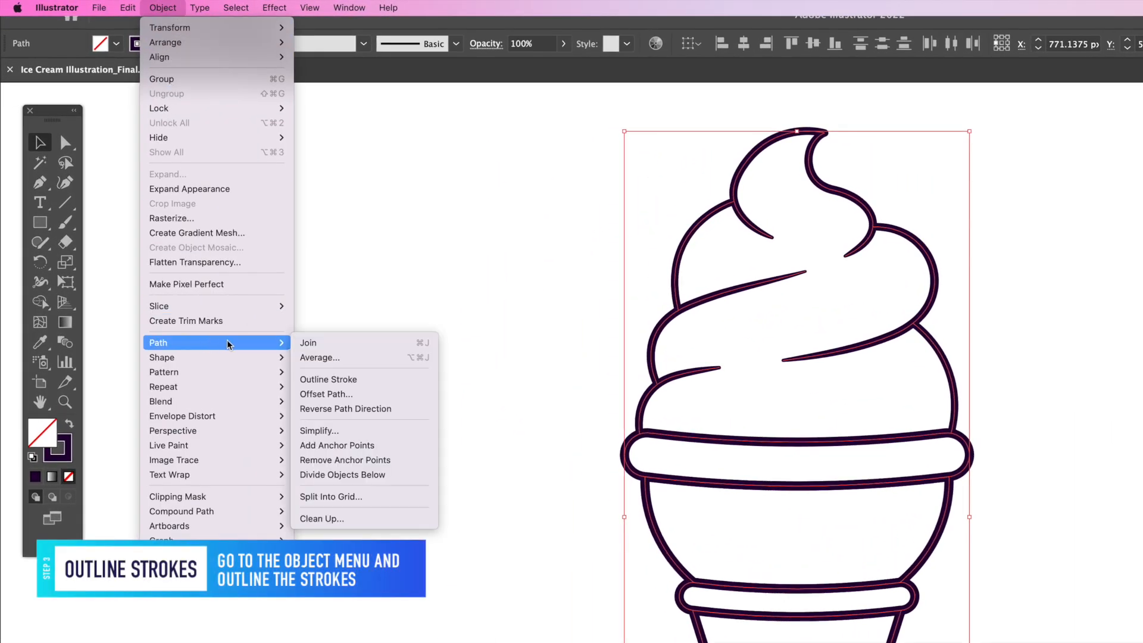
pyautogui.click(364, 381)
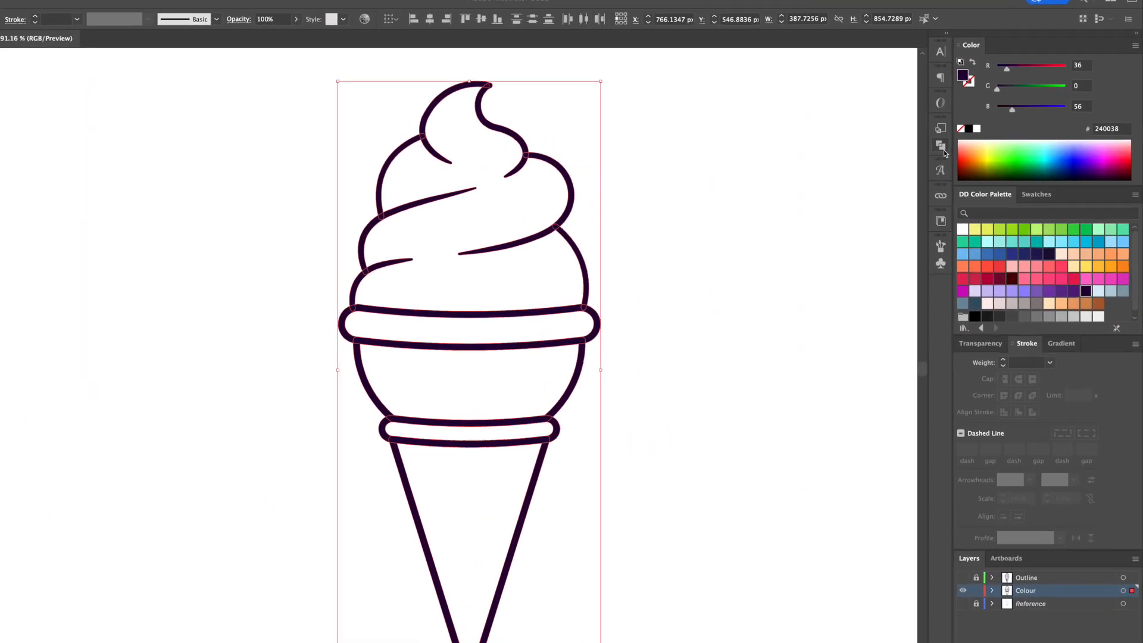
pyautogui.click(940, 147)
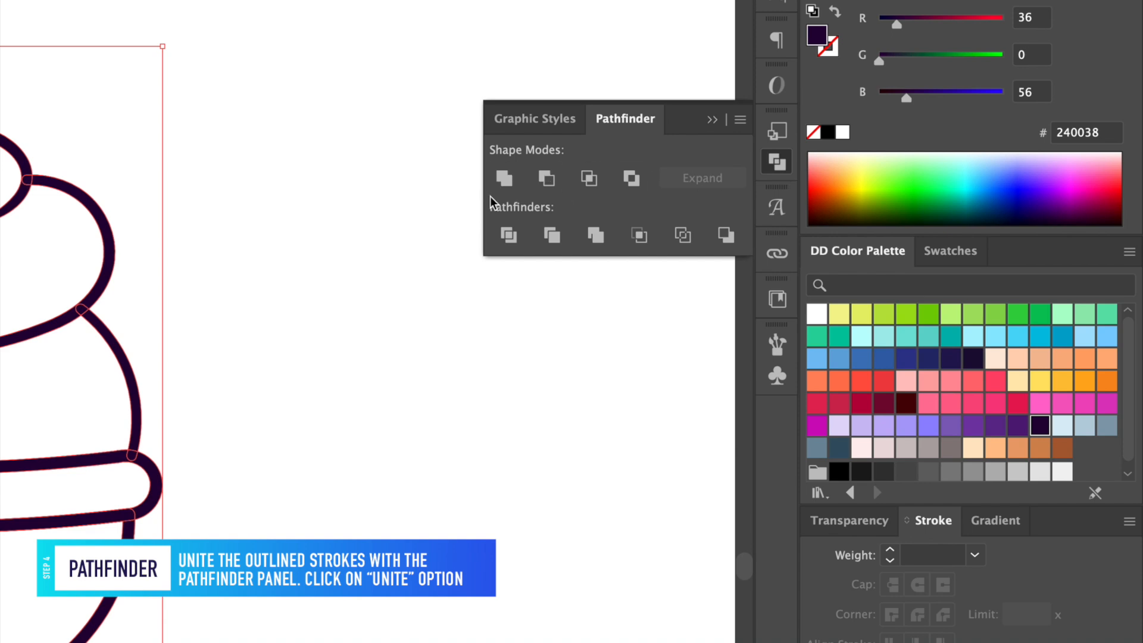
pyautogui.click(503, 178)
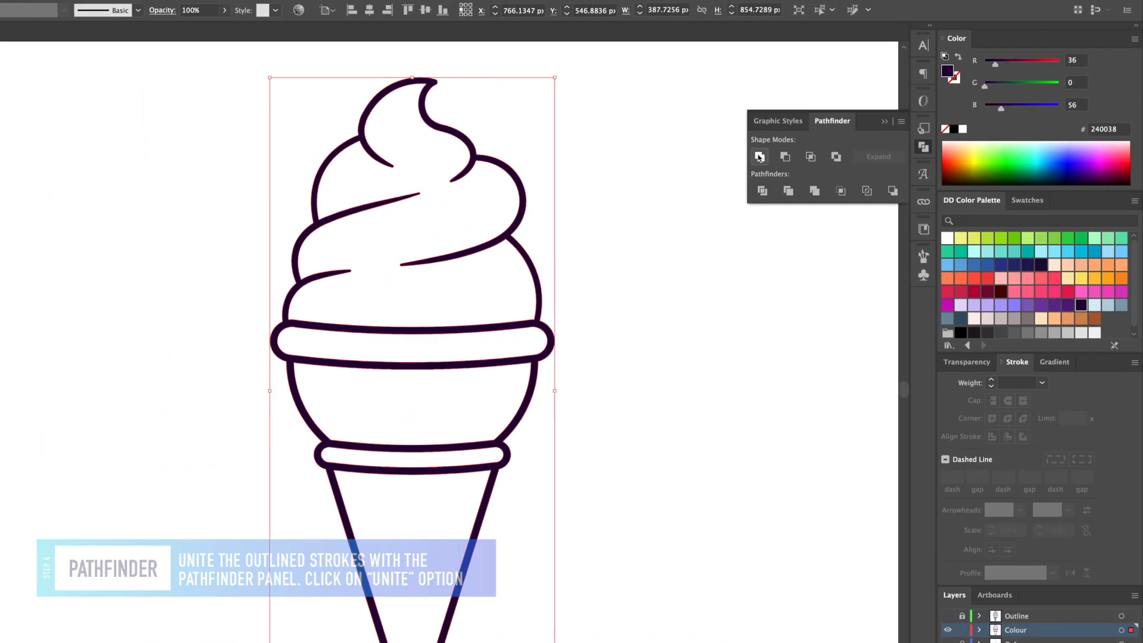
# Step: Release the united compound path and delete its outer outline shape, keeping the solid inner shapes
pyautogui.rightClick(629, 230)
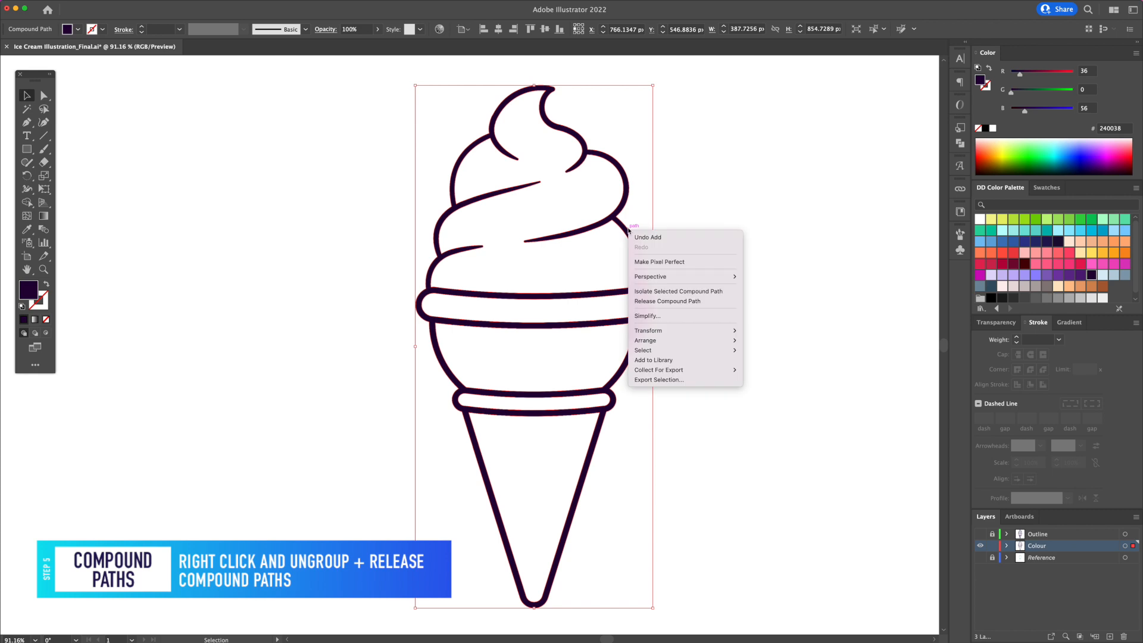
pyautogui.click(698, 301)
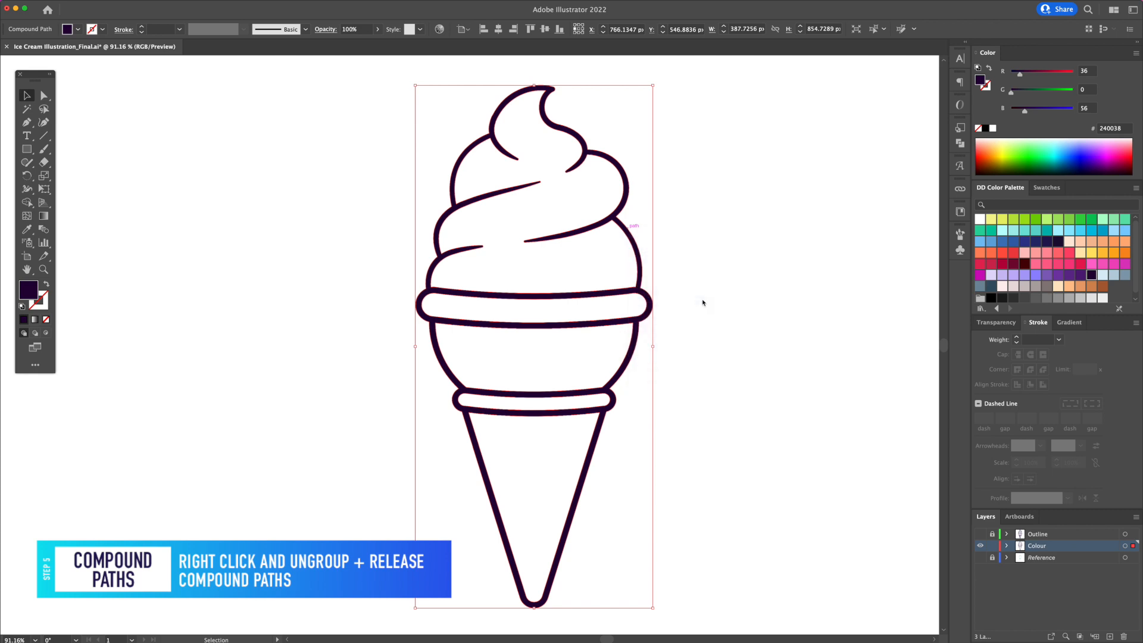
pyautogui.click(732, 293)
pyautogui.moveTo(645, 271); pyautogui.dragTo(384, 268)
pyautogui.press('Delete')
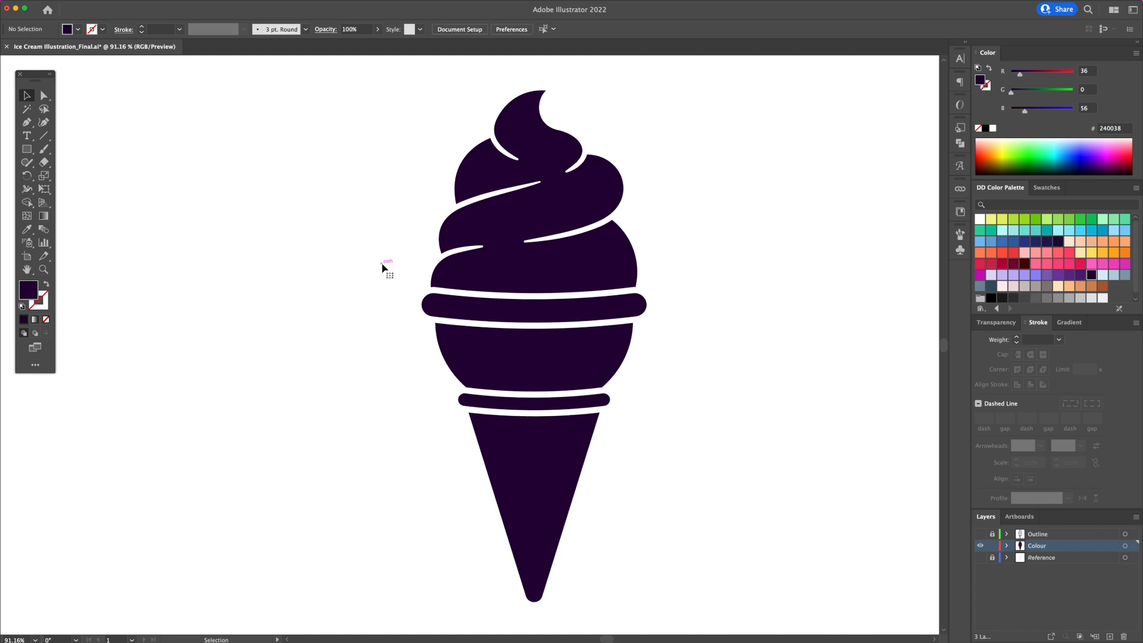
# Step: Fill the cone, the cup and both rims with the orange swatch FFA669
pyautogui.moveTo(576, 428); pyautogui.dragTo(582, 432)
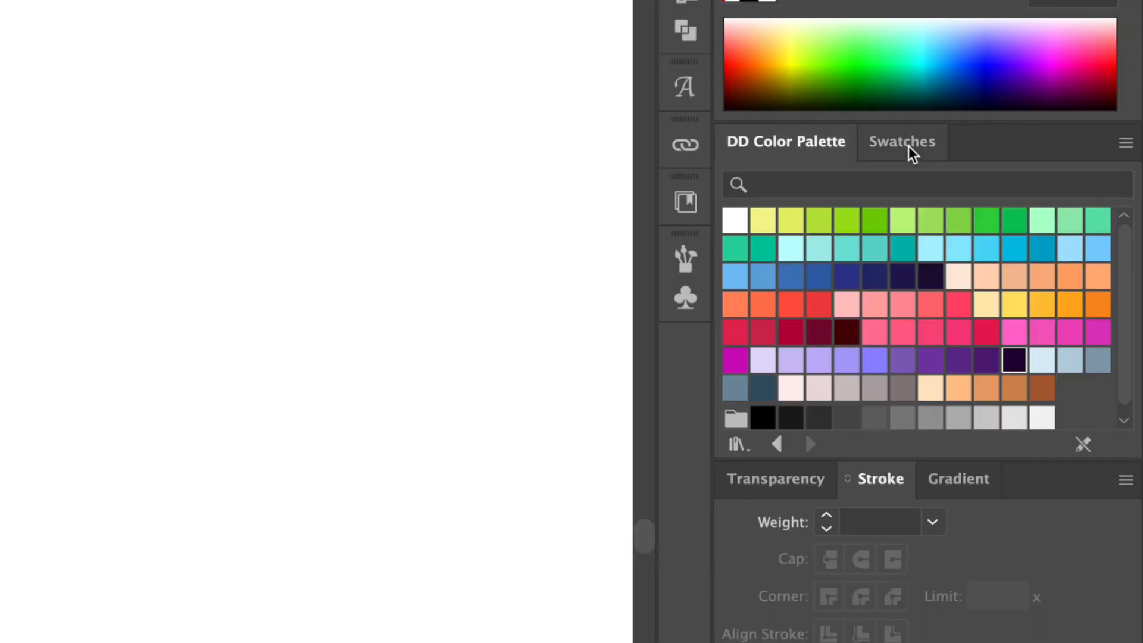
pyautogui.click(909, 145)
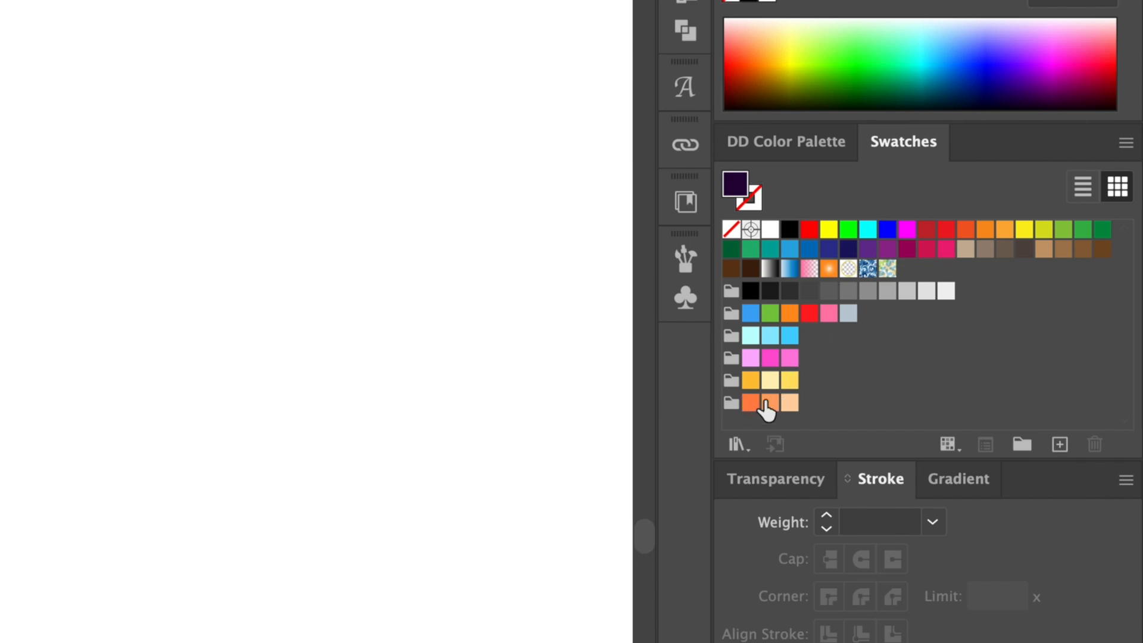
pyautogui.click(770, 405)
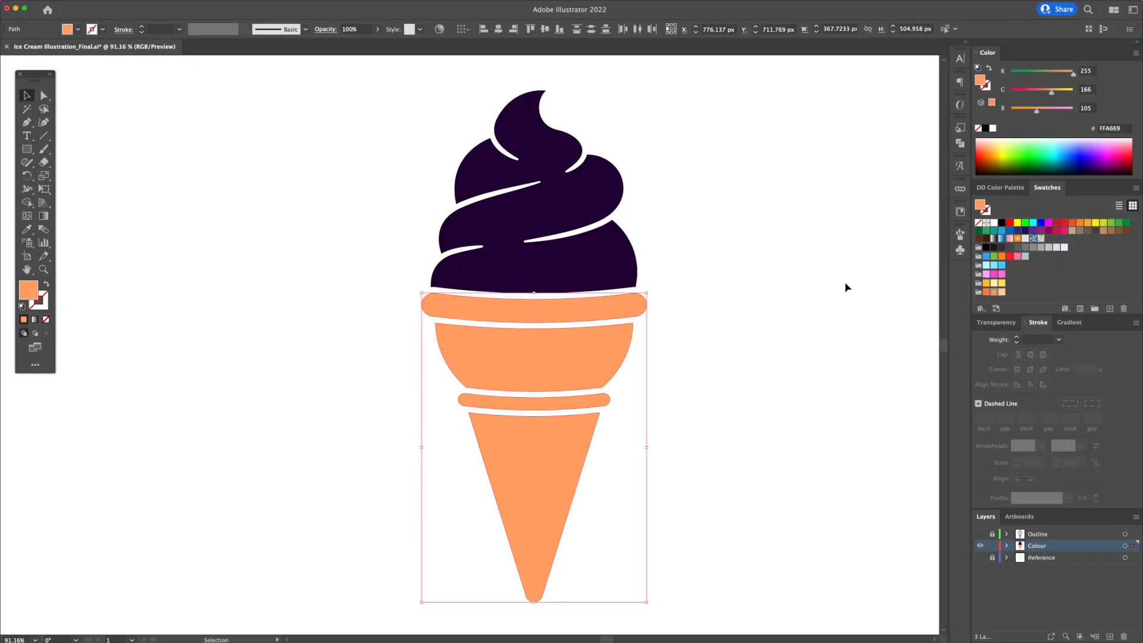
# Step: Fill the whole swirl with the pink swatch FF7DDA and make the Outline layer visible
pyautogui.click(137, 239)
pyautogui.moveTo(507, 251); pyautogui.dragTo(507, 252)
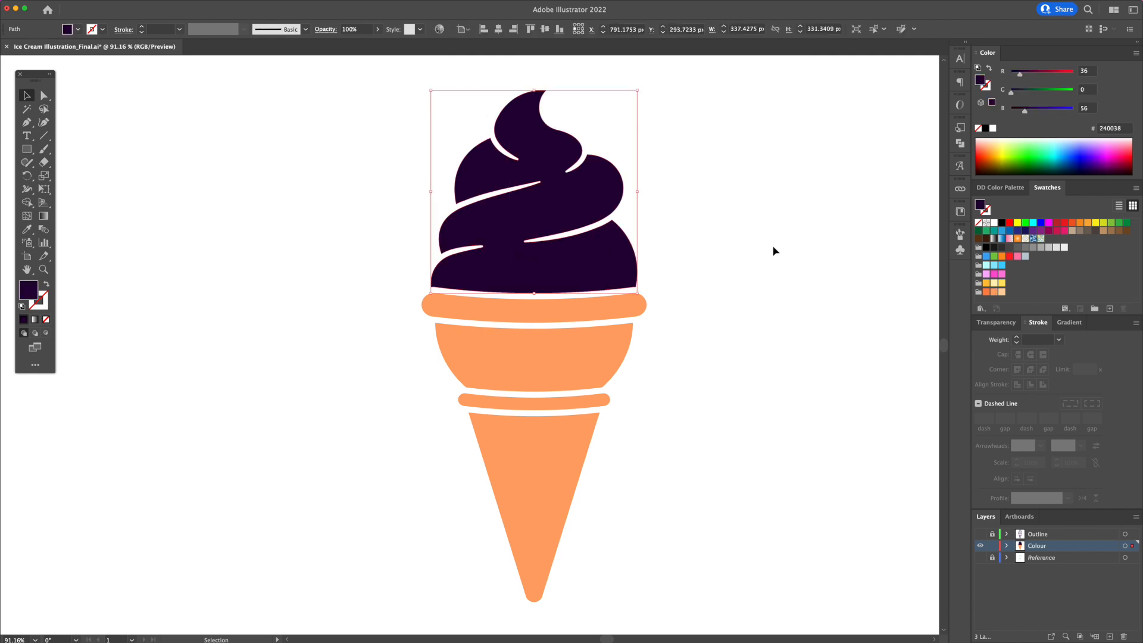
pyautogui.click(1002, 274)
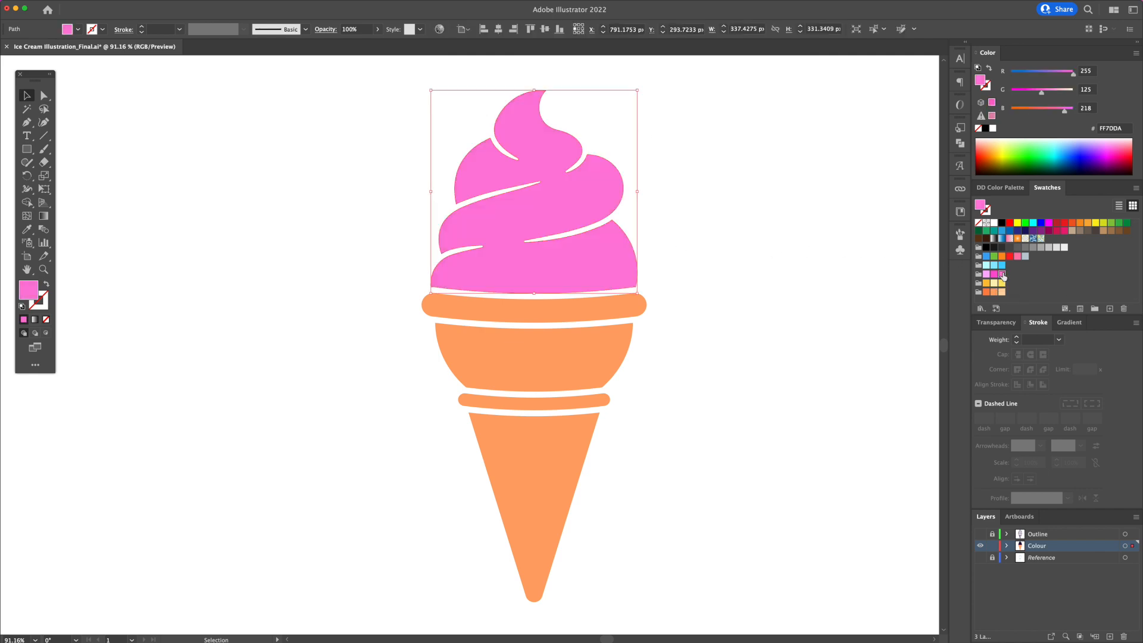
pyautogui.click(931, 270)
pyautogui.click(980, 534)
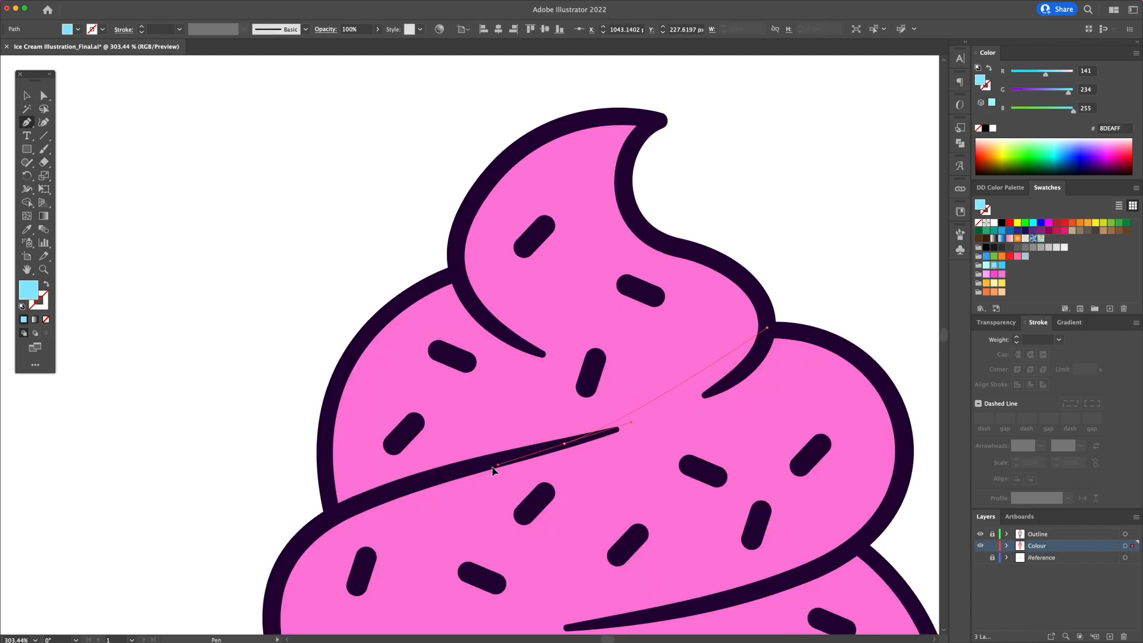
# Step: Draw a closed light blue (8DEAFF) Pen shape over the swirl's top section, following the crease line, and select it with the pink swirl
pyautogui.moveTo(492, 470); pyautogui.dragTo(365, 492)
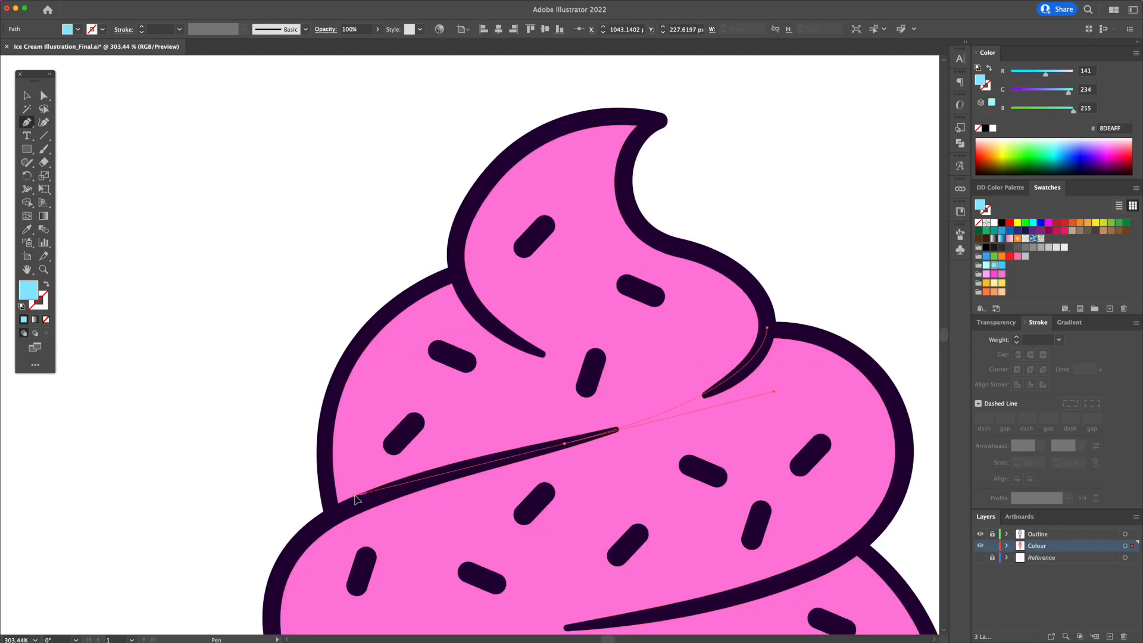
pyautogui.click(332, 515)
pyautogui.click(274, 468)
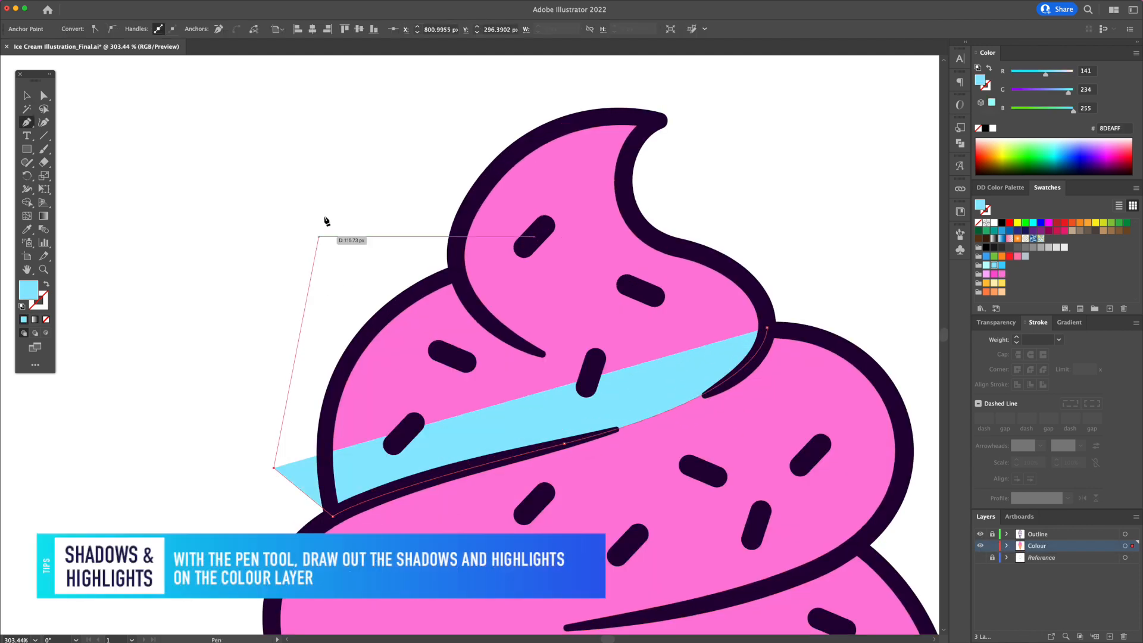
pyautogui.click(336, 174)
pyautogui.click(510, 102)
pyautogui.click(689, 102)
pyautogui.click(776, 233)
pyautogui.click(789, 304)
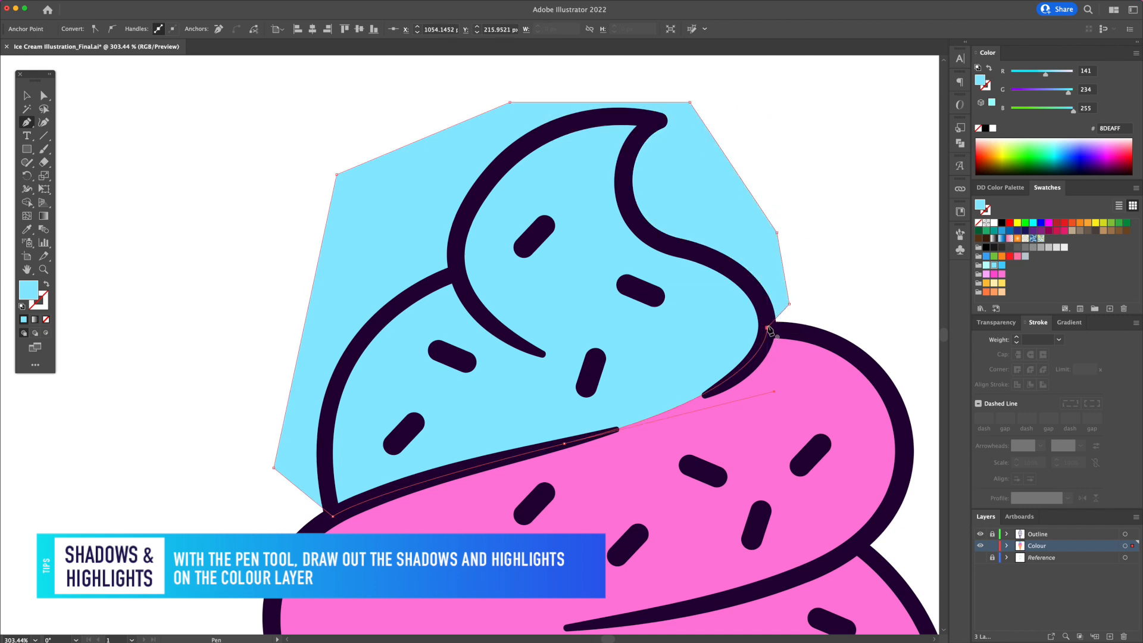
pyautogui.click(768, 329)
pyautogui.press('v')
pyautogui.keyDown('shift'); pyautogui.click(791, 363); pyautogui.keyUp('shift')
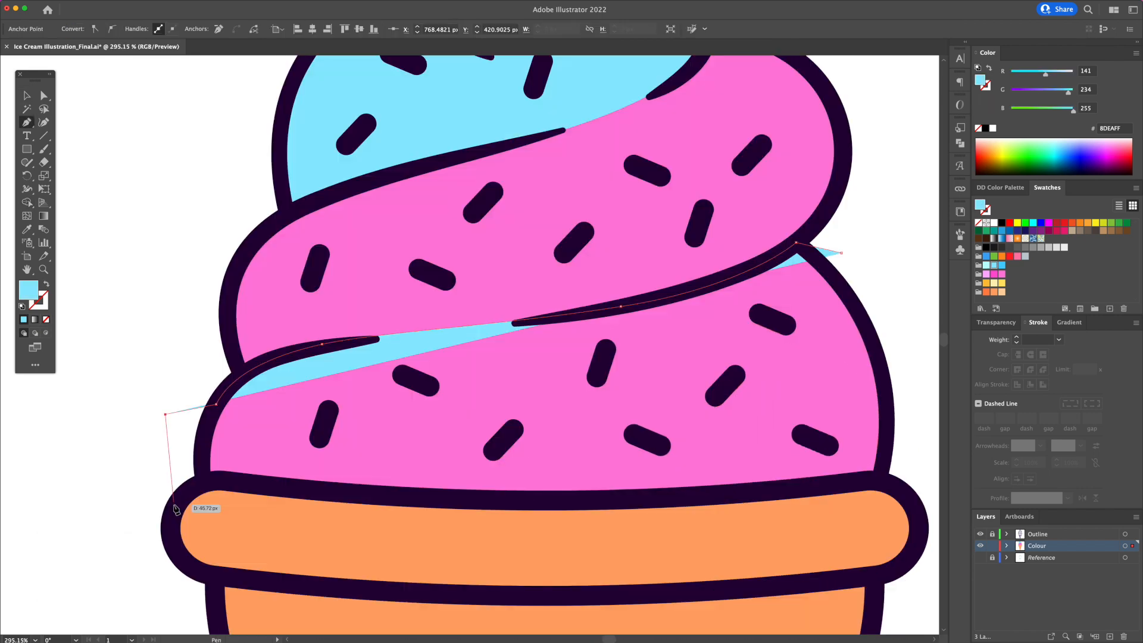
# Step: Complete a light blue (8DEAFF) Pen shape covering the swirl's bottom tier, extending past its outer edges
pyautogui.click(173, 504)
pyautogui.click(514, 528)
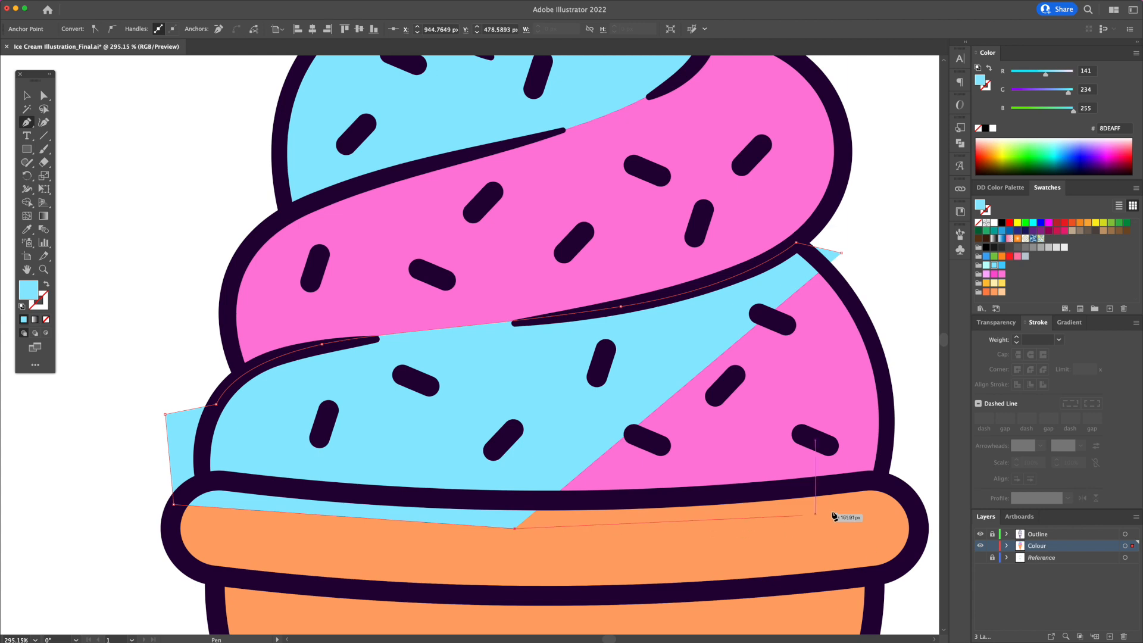
pyautogui.click(864, 506)
pyautogui.click(906, 488)
pyautogui.click(911, 323)
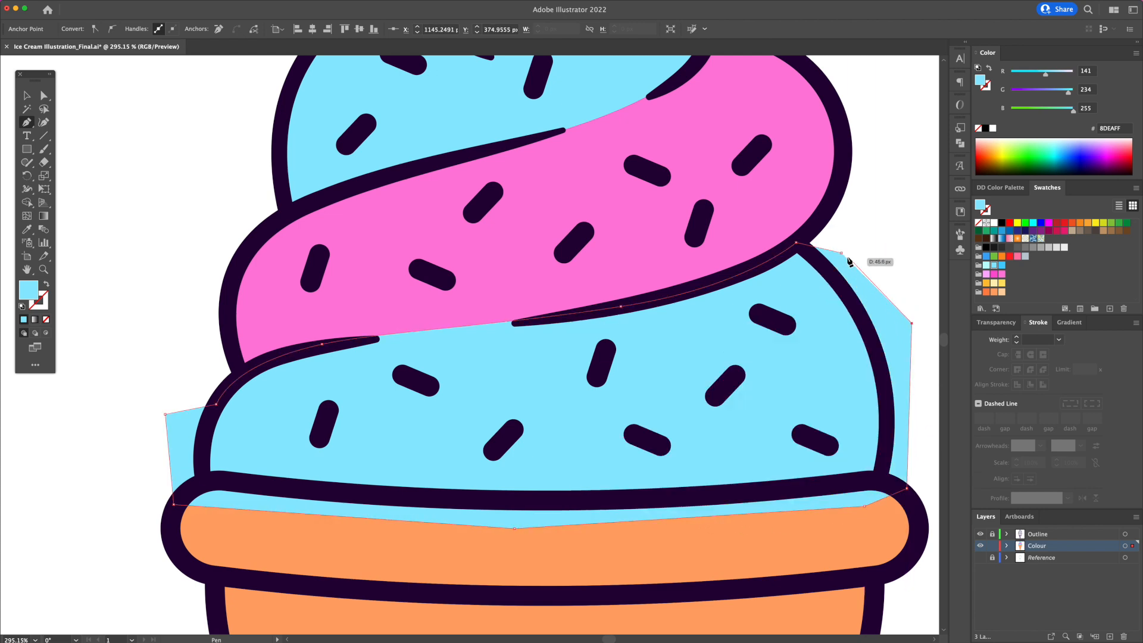
pyautogui.click(842, 254)
pyautogui.press('v')
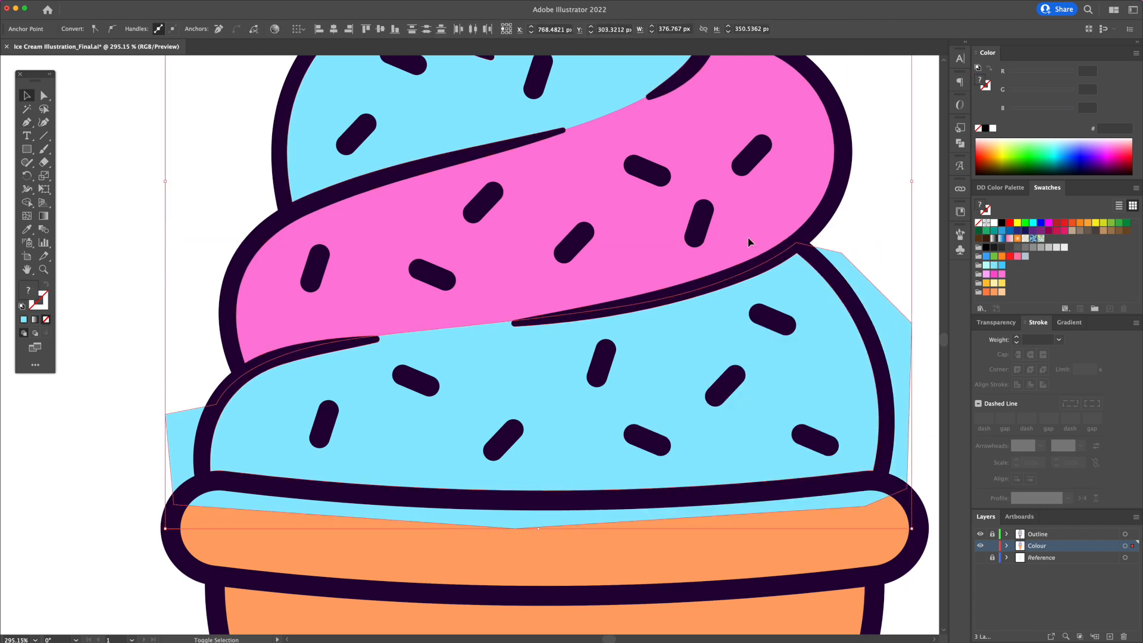
# Step: Trim the bottom-tier shape's overhang to the swirl with the Shape Builder and fill the tier with the yellow swatch
pyautogui.press('super+a')
pyautogui.hotkey('shift', 'm')
pyautogui.keyDown('alt'); pyautogui.click(862, 290); pyautogui.keyUp('alt')
pyautogui.press('v')
pyautogui.click(896, 275)
pyautogui.click(840, 317)
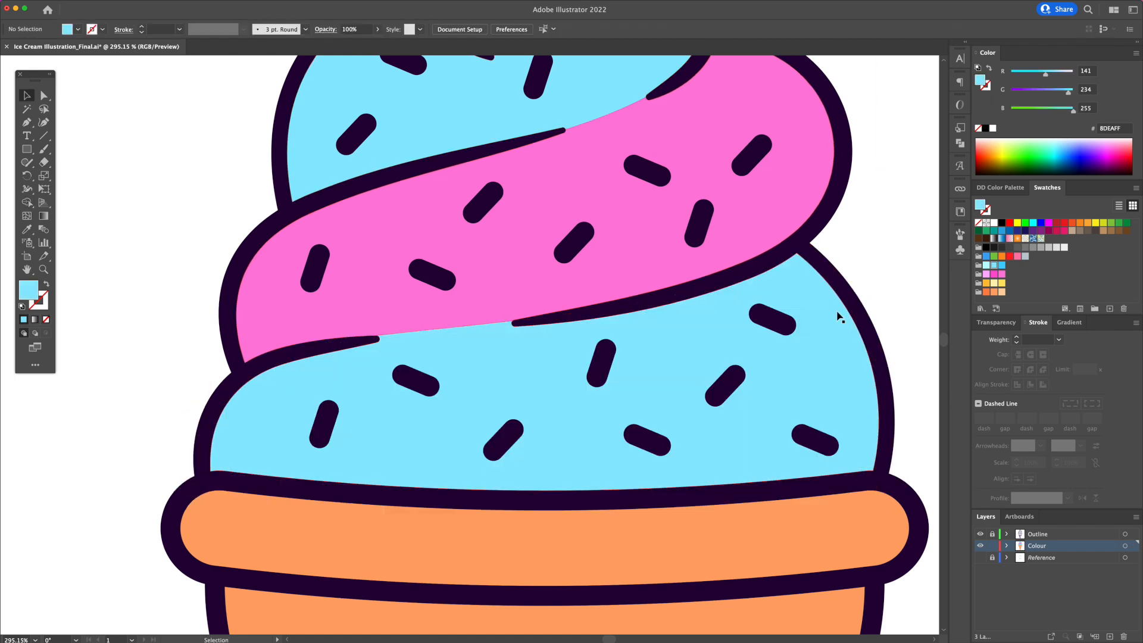
pyautogui.click(1002, 284)
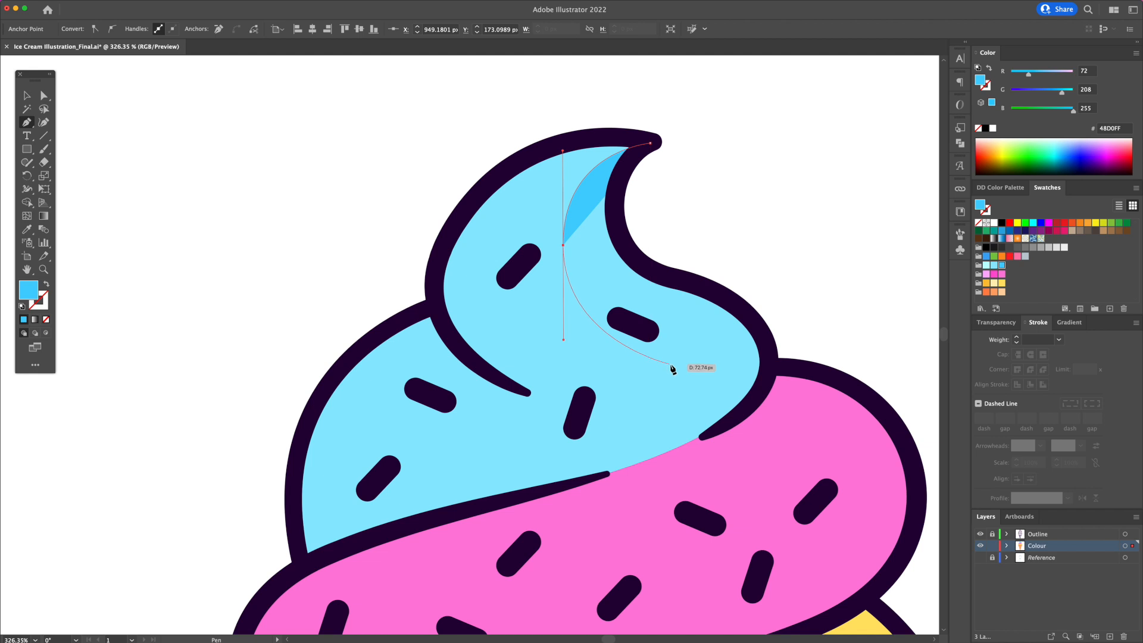
# Step: Draw a curved darker blue (48D0FF) Pen shadow down the right side of the swirl's top section and ready it for Shape Builder trimming
pyautogui.moveTo(695, 388); pyautogui.dragTo(696, 391)
pyautogui.moveTo(581, 480); pyautogui.dragTo(520, 495)
pyautogui.click(582, 484)
pyautogui.click(738, 473)
pyautogui.click(828, 357)
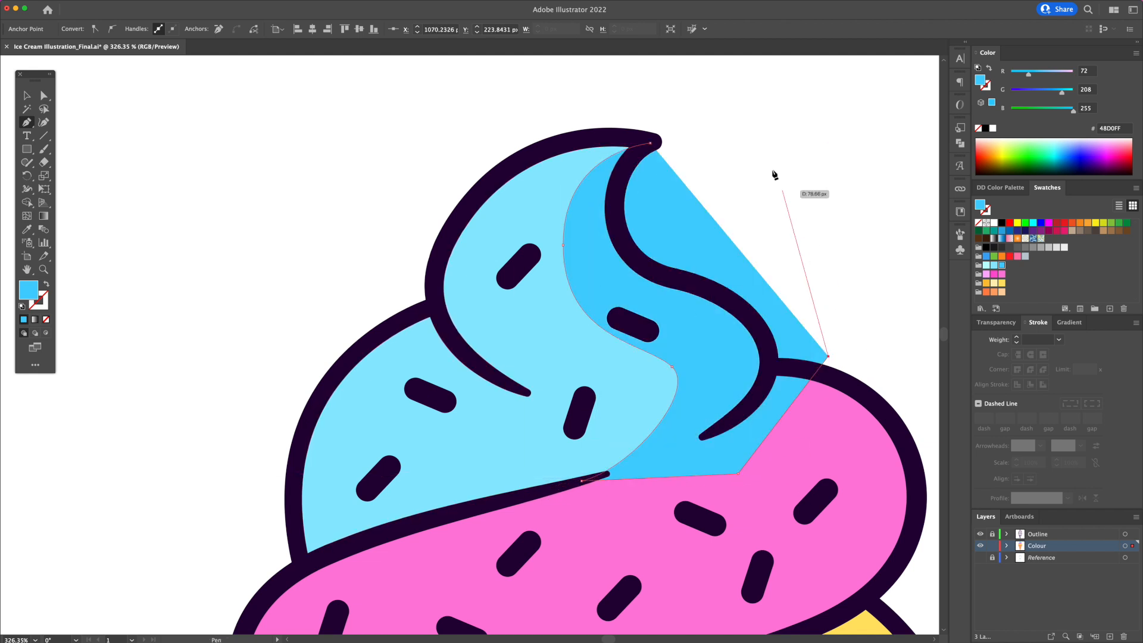
pyautogui.click(768, 156)
pyautogui.click(651, 145)
pyautogui.press('v')
pyautogui.hotkey('shift', 'm')
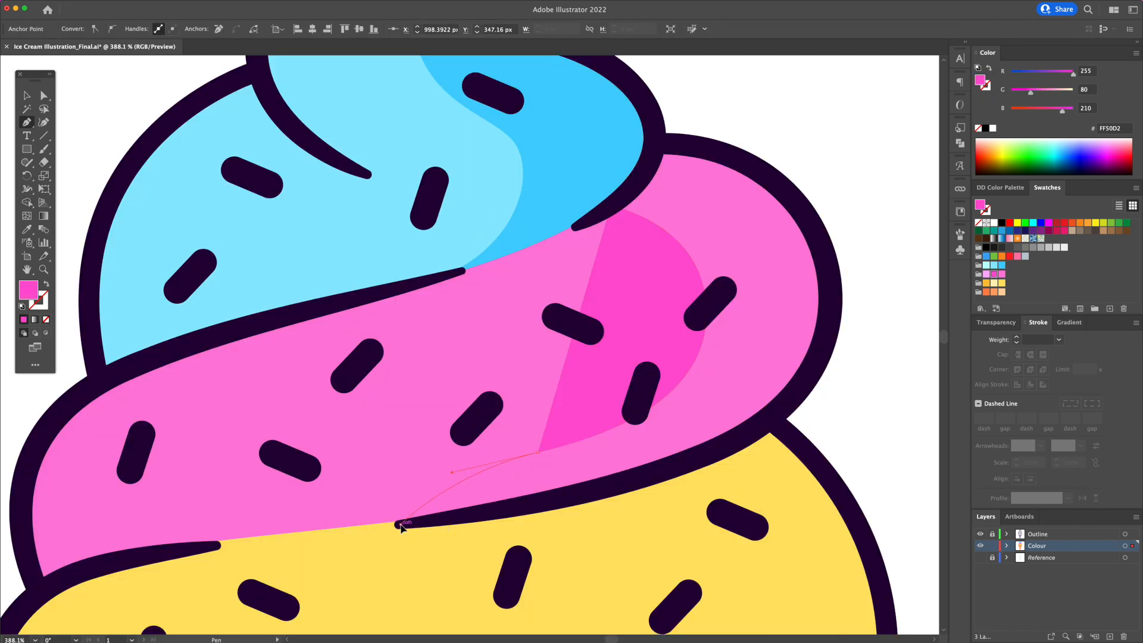
# Step: Complete the darker pink (FF50D2) Pen shadow along the lower and right edge of the swirl's middle tier
pyautogui.moveTo(400, 524); pyautogui.dragTo(605, 490)
pyautogui.moveTo(819, 354); pyautogui.dragTo(845, 277)
pyautogui.moveTo(780, 186); pyautogui.dragTo(746, 164)
pyautogui.moveTo(654, 146); pyautogui.dragTo(689, 143)
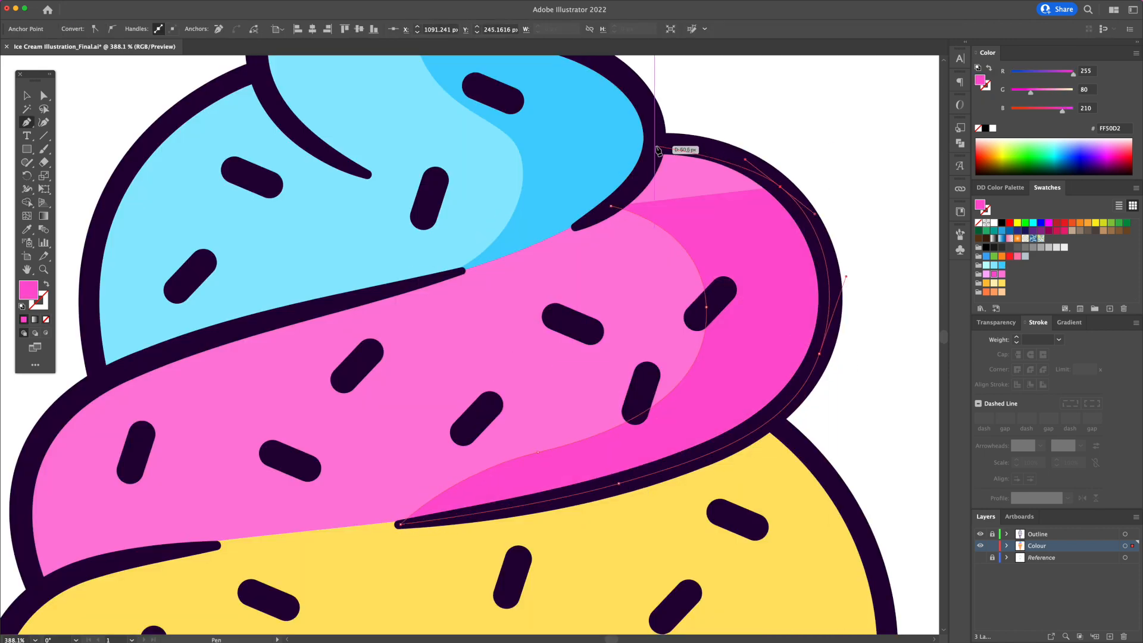
pyautogui.click(613, 208)
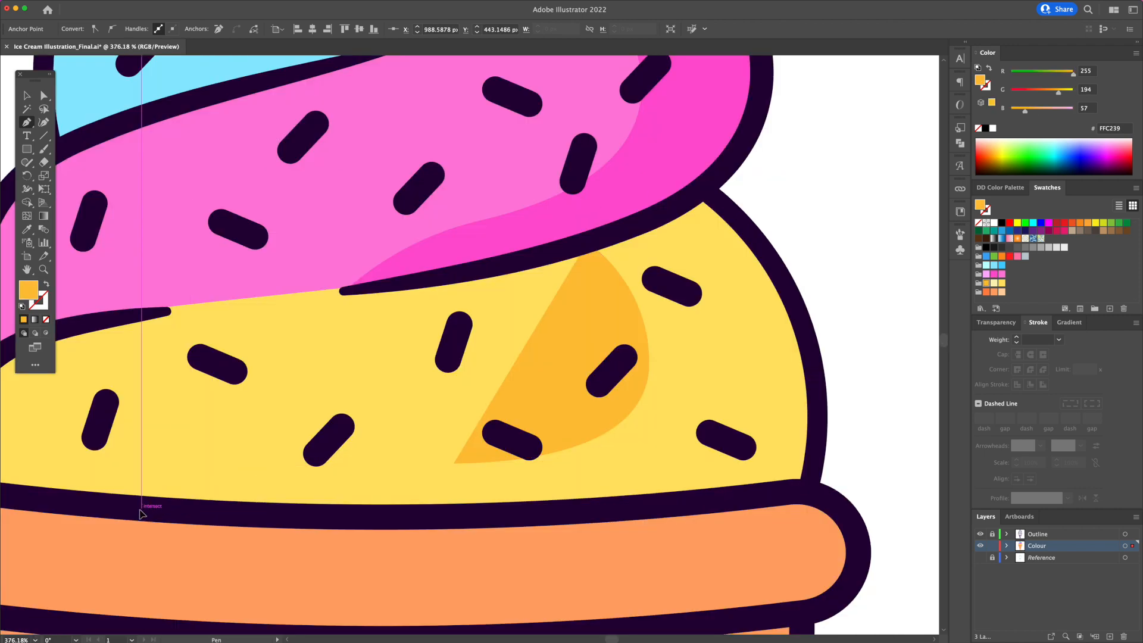
# Step: Complete a closed golden yellow (FFC239) Pen shadow along the bottom and right side of the swirl's bottom tier
pyautogui.moveTo(141, 508); pyautogui.dragTo(74, 550)
pyautogui.click(141, 508)
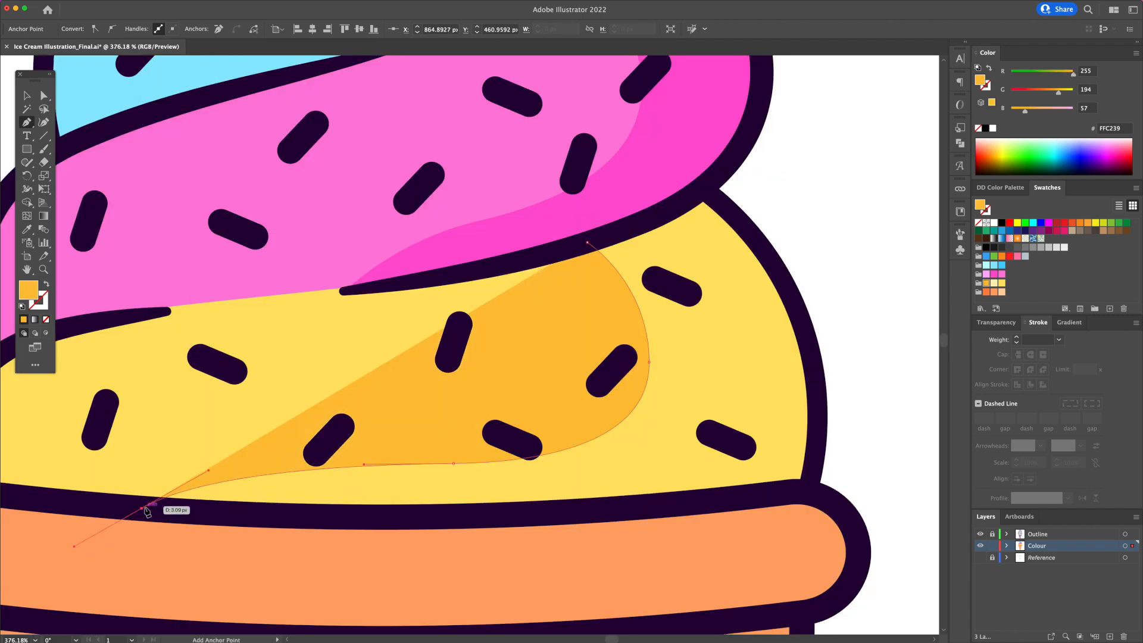
pyautogui.moveTo(461, 516); pyautogui.dragTo(651, 507)
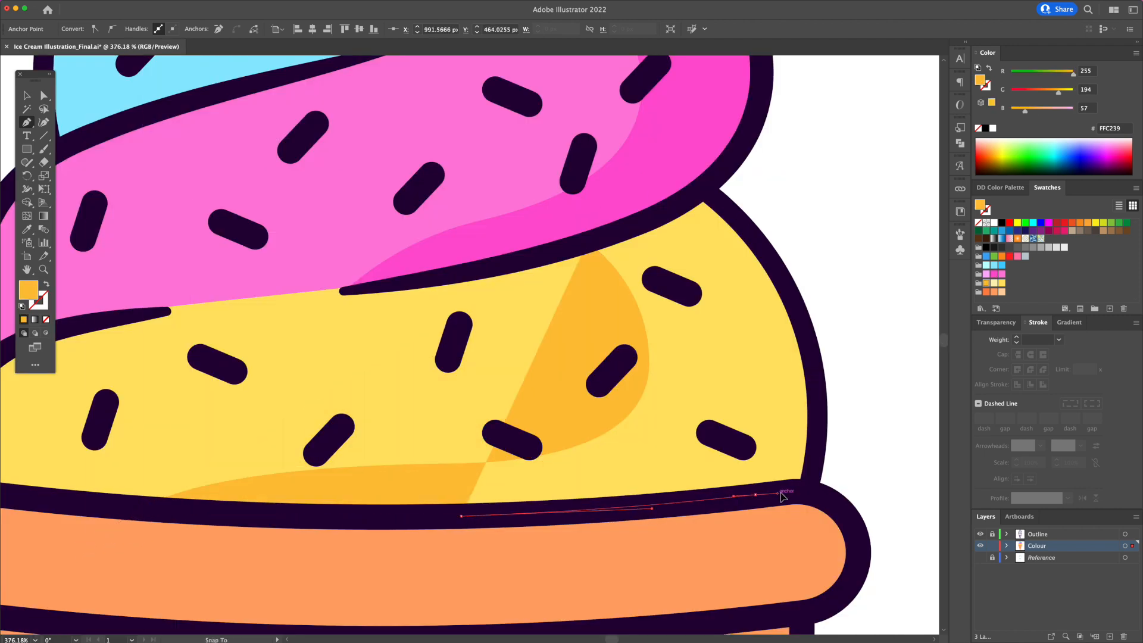
pyautogui.click(809, 492)
pyautogui.moveTo(803, 328); pyautogui.dragTo(774, 248)
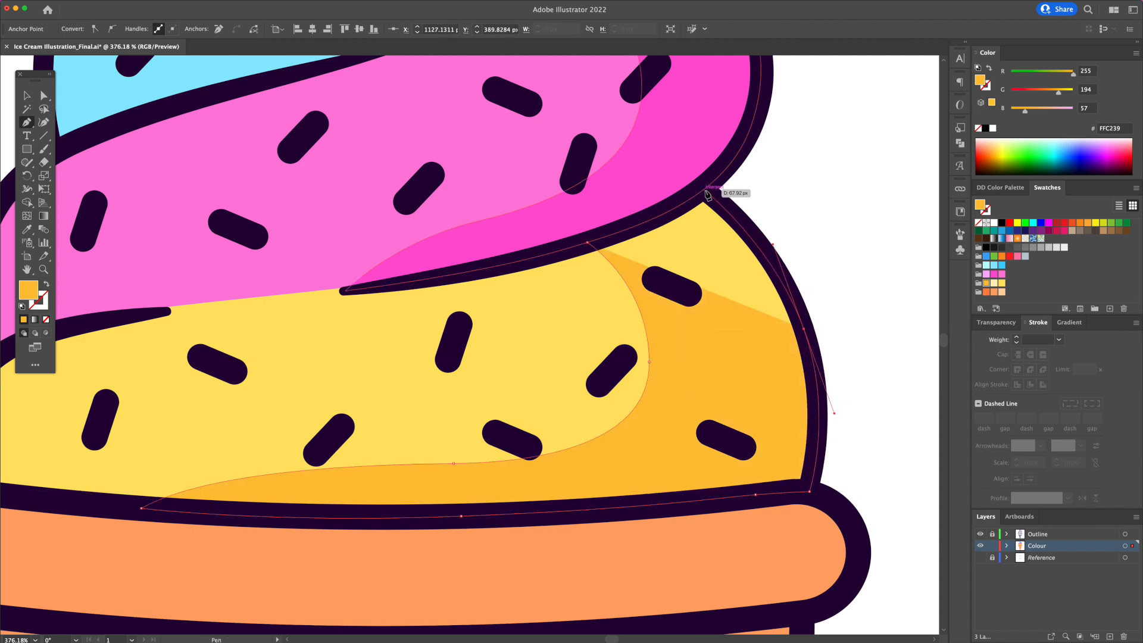
pyautogui.click(708, 191)
pyautogui.moveTo(588, 242); pyautogui.dragTo(540, 252)
pyautogui.press('v')
pyautogui.click(827, 226)
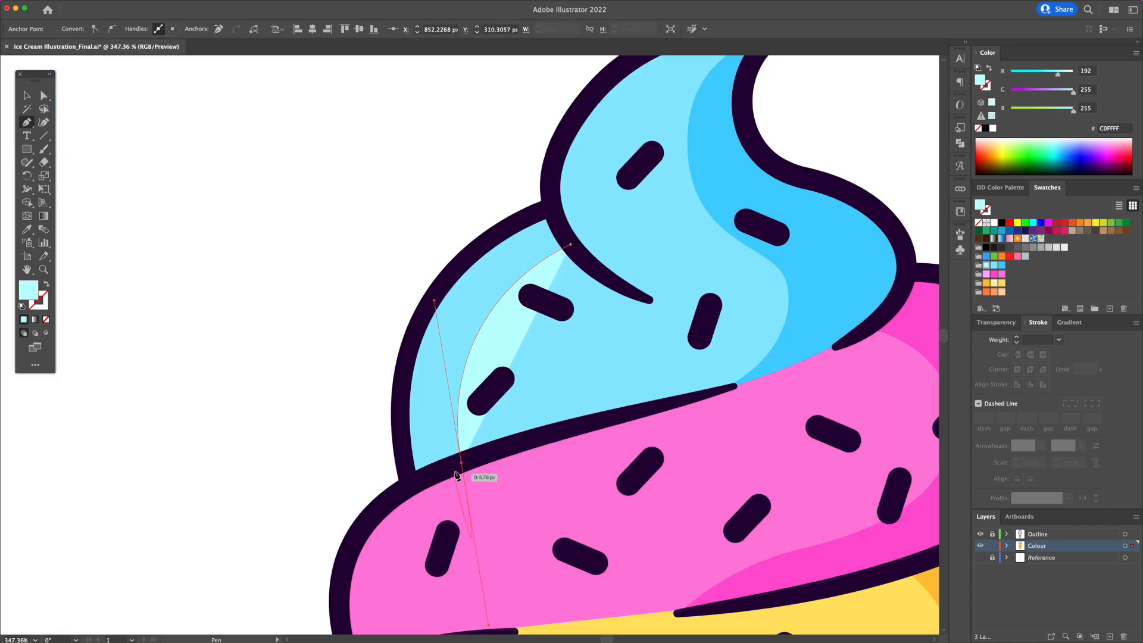
# Step: Close the pale blue (C0FFFF) Pen highlight along the outer edge of the swirl's upper-left bulge
pyautogui.click(411, 491)
pyautogui.moveTo(428, 305); pyautogui.dragTo(474, 239)
pyautogui.moveTo(570, 244); pyautogui.dragTo(594, 247)
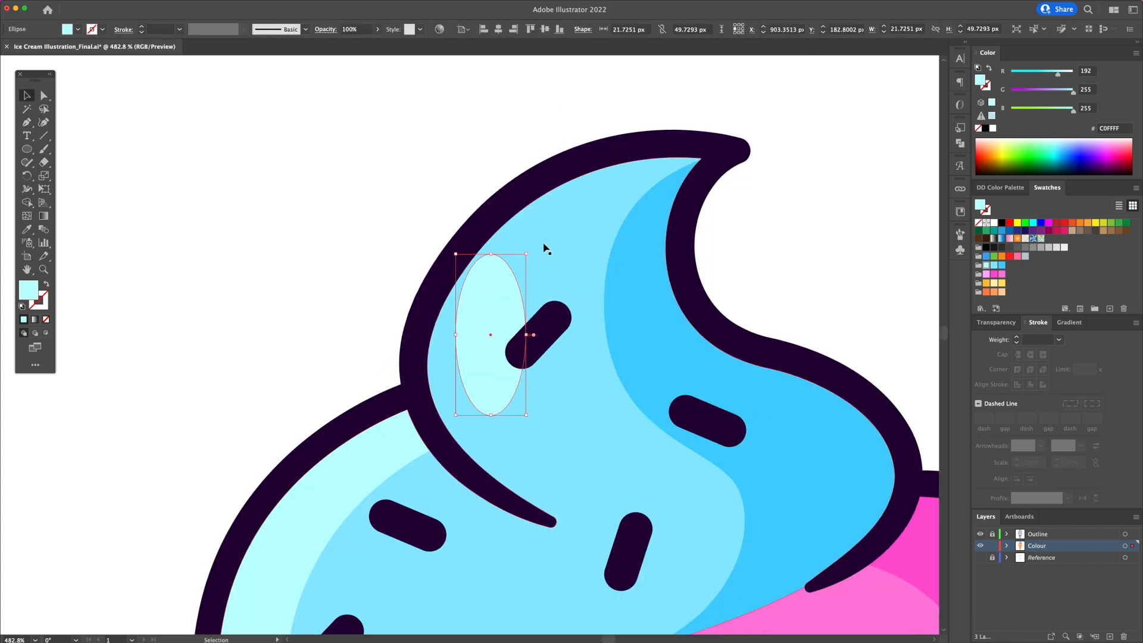
# Step: Rotate the pale blue (C0FFFF) ellipse clockwise so that it follows the curved left side of the swirl's top
pyautogui.press('r')
pyautogui.moveTo(545, 248); pyautogui.dragTo(528, 297)
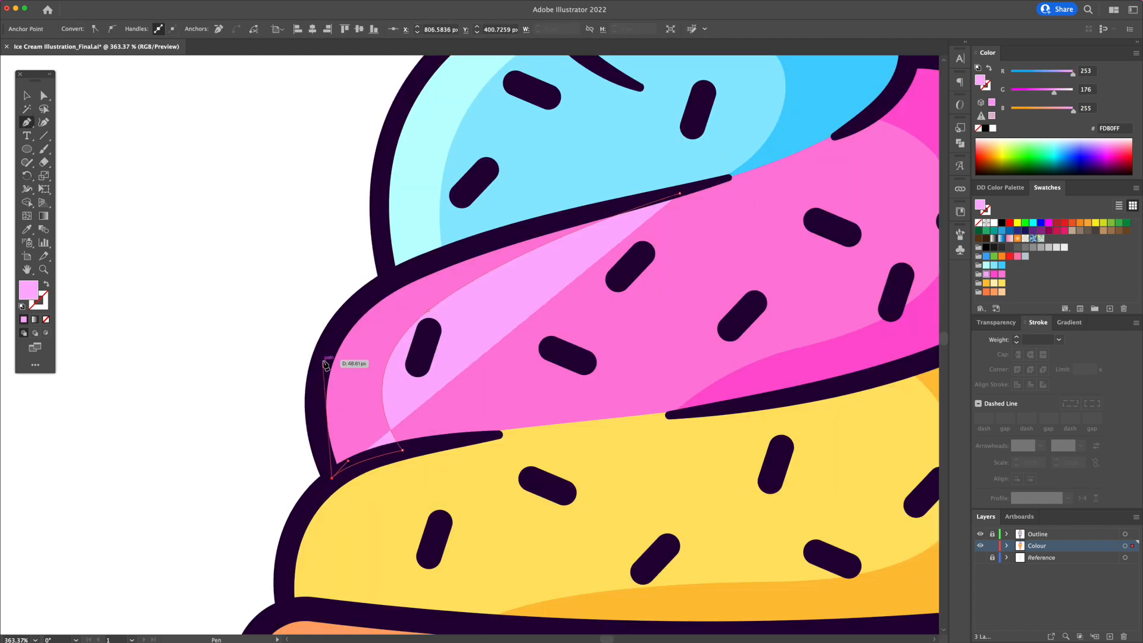
# Step: Complete the light pink (FDB0FF) Pen highlight along the middle tier's left edge and add a tilted ellipse highlight about 77 px wide beside it
pyautogui.moveTo(321, 359); pyautogui.dragTo(343, 308)
pyautogui.moveTo(442, 258); pyautogui.dragTo(516, 235)
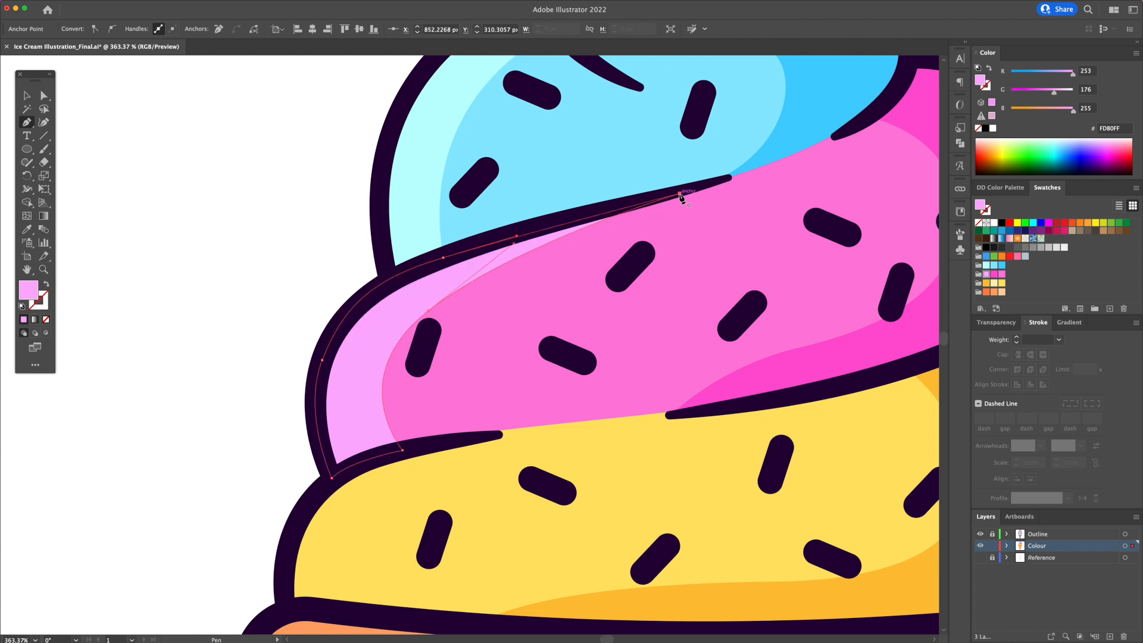
pyautogui.moveTo(398, 327)
pyautogui.mouseDown()
pyautogui.moveTo(598, 369)
pyautogui.moveTo(619, 391)
pyautogui.moveTo(613, 299)
pyautogui.moveTo(477, 334)
pyautogui.moveTo(449, 323)
pyautogui.mouseUp()
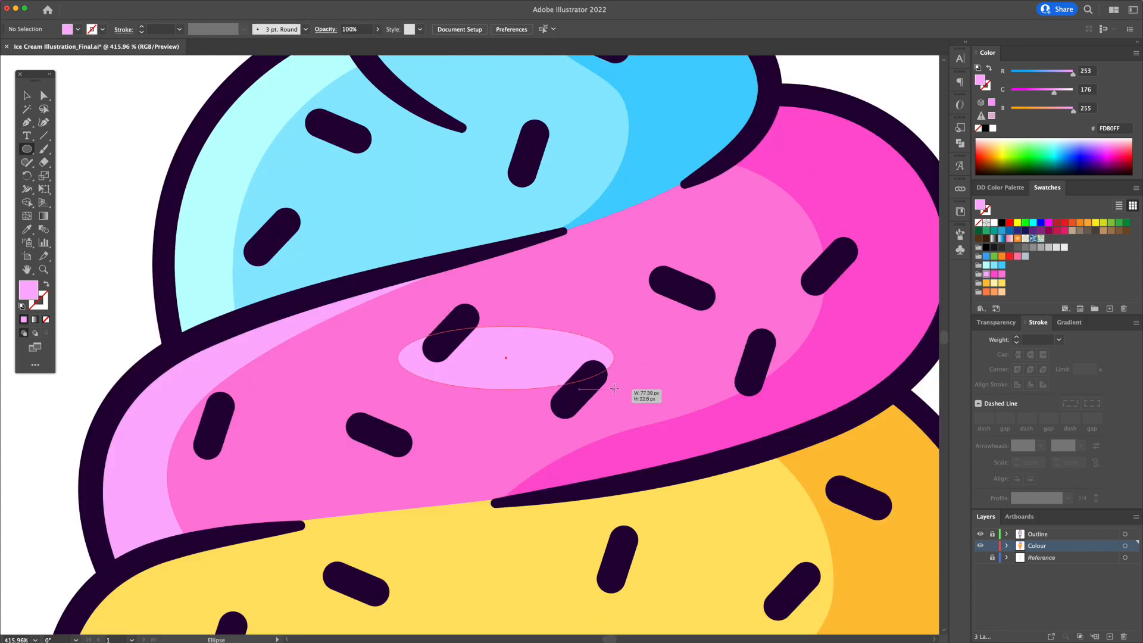
pyautogui.press('r')
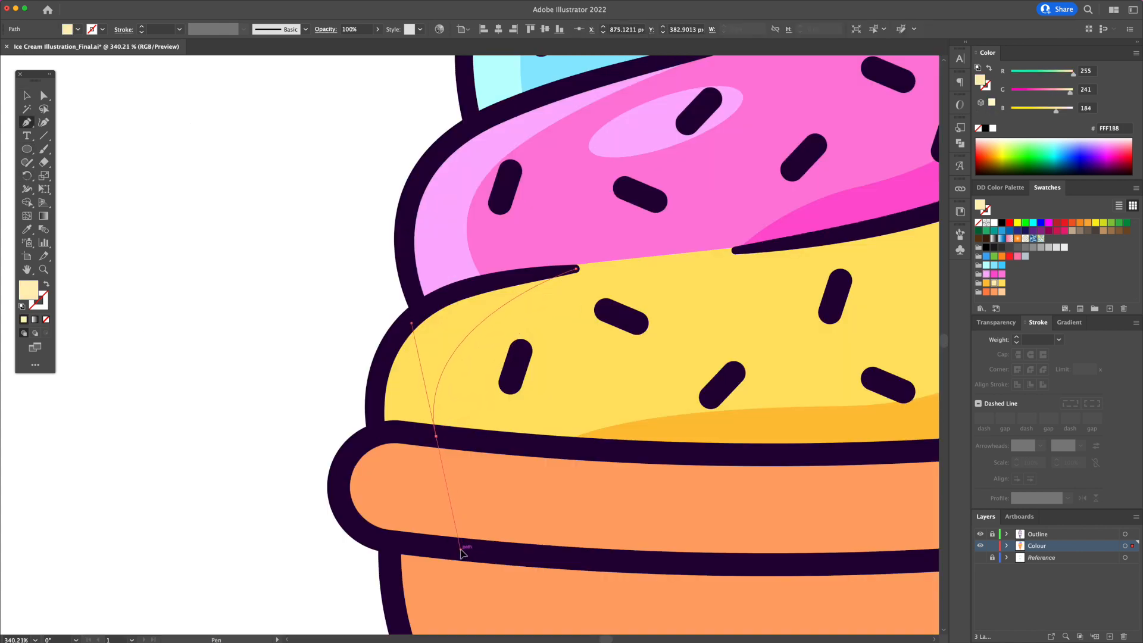
# Step: Complete the closed pale yellow (FFF1B8) Pen highlight along the left edge of the swirl's bottom tier
pyautogui.moveTo(461, 549); pyautogui.dragTo(440, 478)
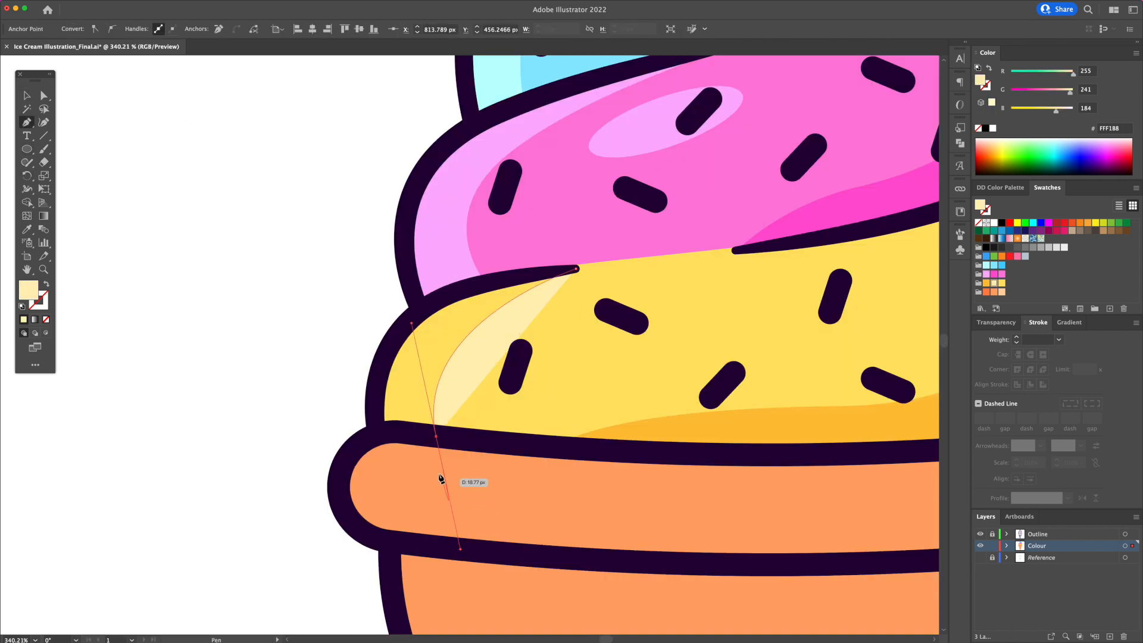
pyautogui.click(378, 435)
pyautogui.moveTo(399, 331); pyautogui.dragTo(438, 291)
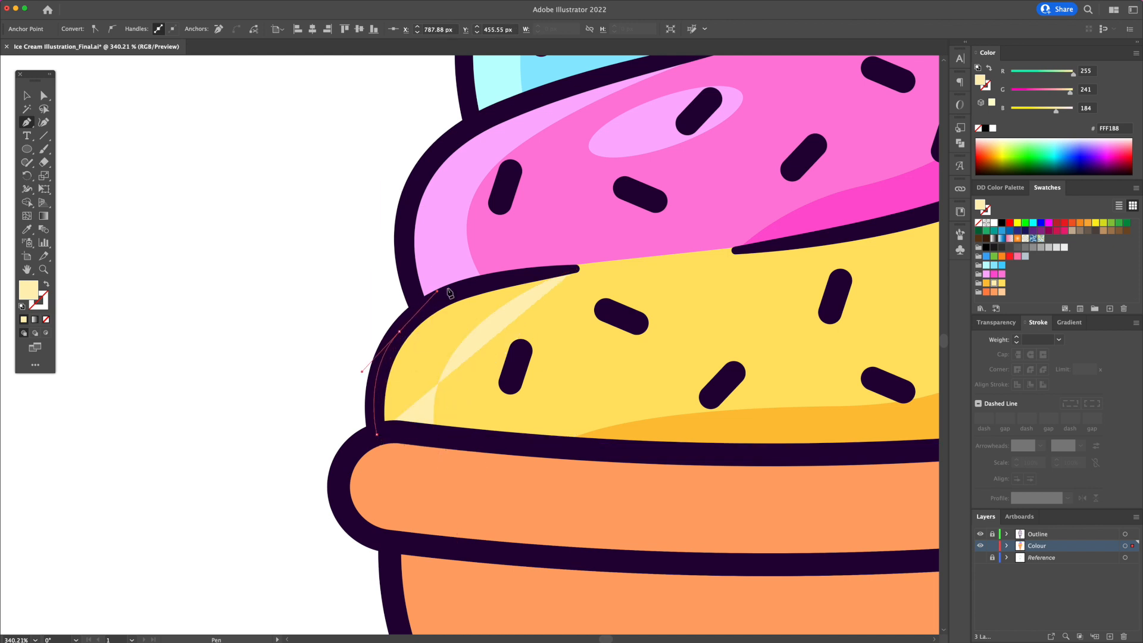
pyautogui.click(576, 269)
# Step: Add a pale yellow ellipse highlight about 72 by 24 px on the bottom tier's upper left, tilted to follow the swirl
pyautogui.moveTo(350, 352); pyautogui.dragTo(516, 407)
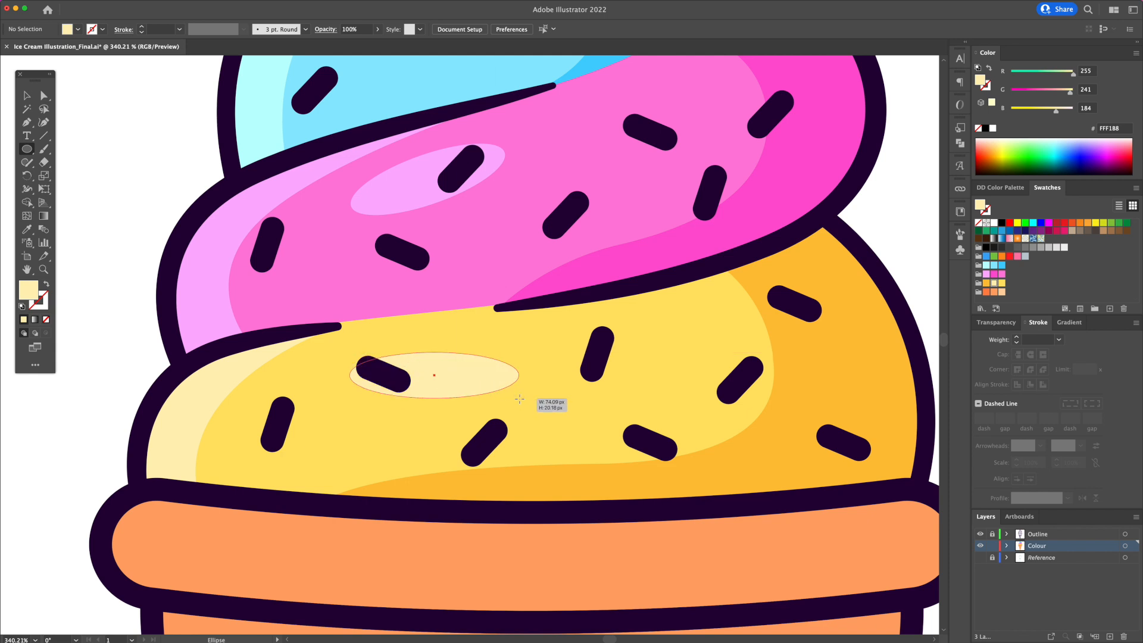
pyautogui.press('v')
pyautogui.moveTo(524, 359); pyautogui.dragTo(543, 334)
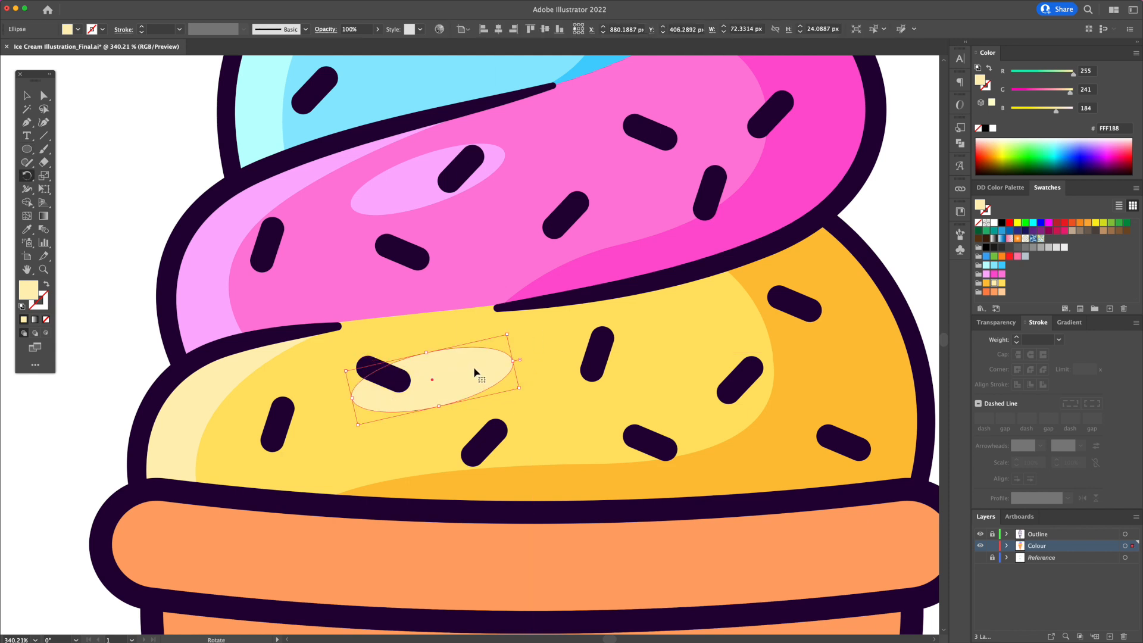
pyautogui.moveTo(474, 369); pyautogui.dragTo(426, 364)
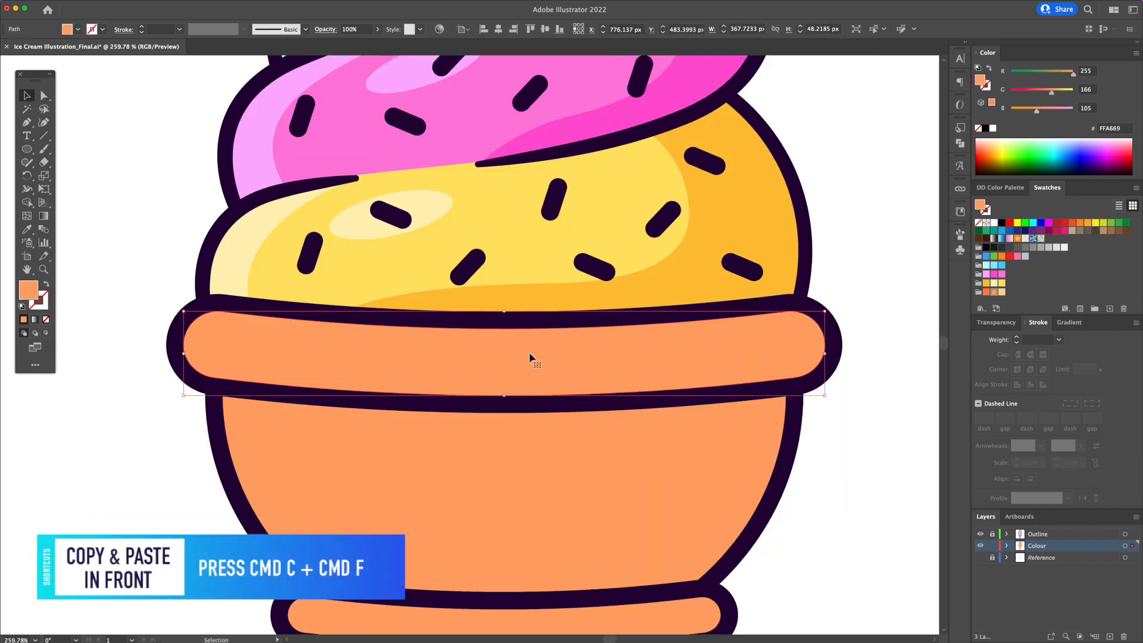
# Step: Duplicate the cone's upper rim shape in front and offset the copy upward by about 21 px
pyautogui.press('super+c')
pyautogui.press('super+f')
pyautogui.hotkey('shift', 'Up')
pyautogui.hotkey('shift', 'Up')
pyautogui.press('Up')
pyautogui.press('Up')
pyautogui.press('Up')
pyautogui.press('Up')
pyautogui.press('Up')
pyautogui.press('Up')
pyautogui.press('Up')
pyautogui.press('Up')
pyautogui.press('Up')
pyautogui.press('Up')
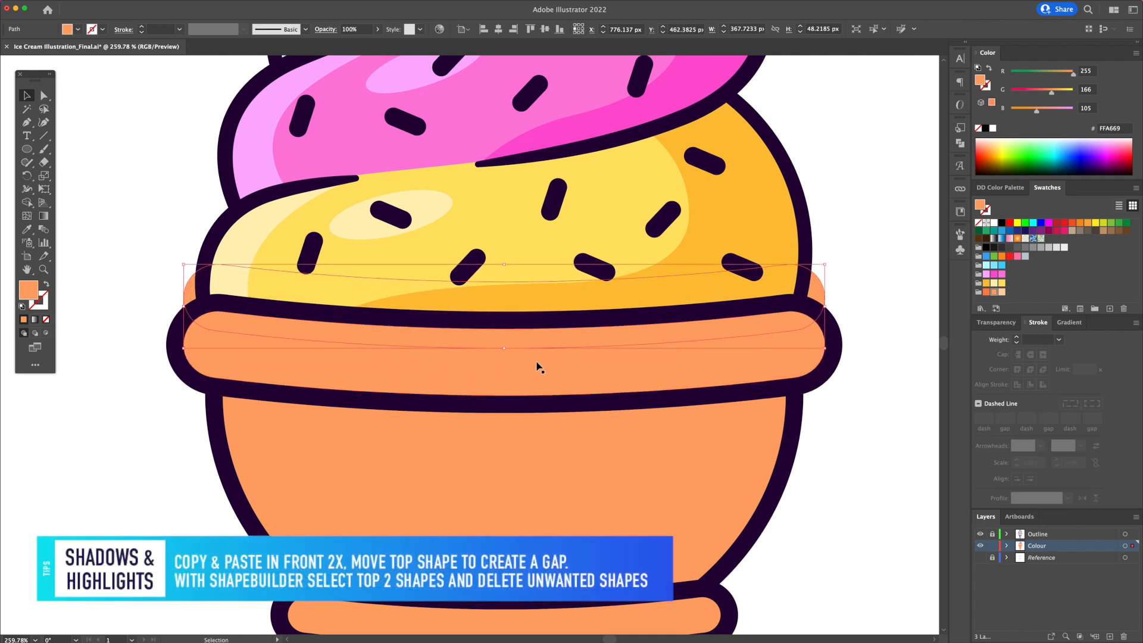
# Step: Trim away the offset copy outside the rim with Shape Builder and fill the upper rim strip with light orange (FFD3A4)
pyautogui.keyDown('shift'); pyautogui.click(538, 365); pyautogui.keyUp('shift')
pyautogui.hotkey('shift', 'm')
pyautogui.keyDown('alt'); pyautogui.click(548, 297); pyautogui.keyUp('alt')
pyautogui.press('v')
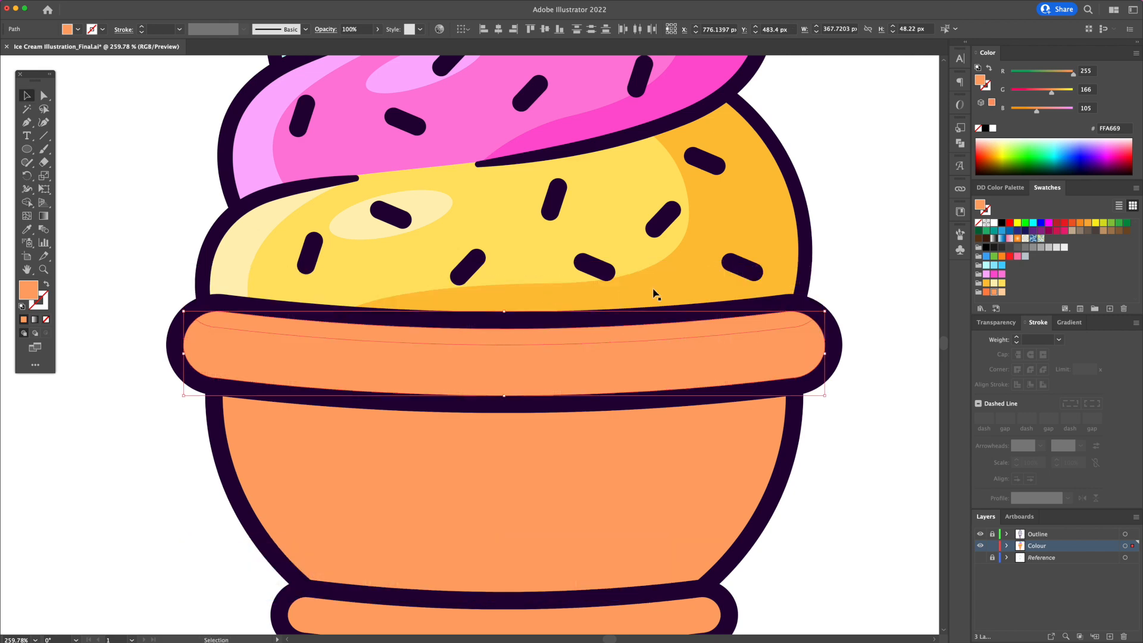
pyautogui.click(859, 283)
pyautogui.click(796, 320)
pyautogui.click(1002, 293)
# Step: Split the rim's lower strip off using a copy offset about 10 px upward and fill it with darker orange (FF8548)
pyautogui.scroll(2, 625, 352)
pyautogui.click(623, 353)
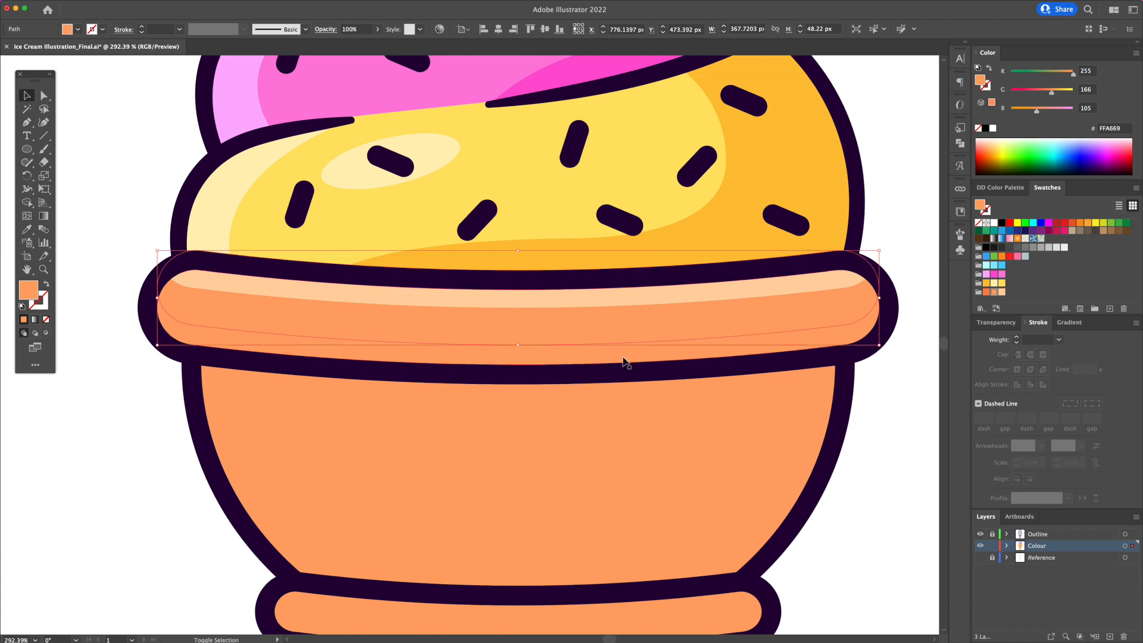
pyautogui.click(625, 309)
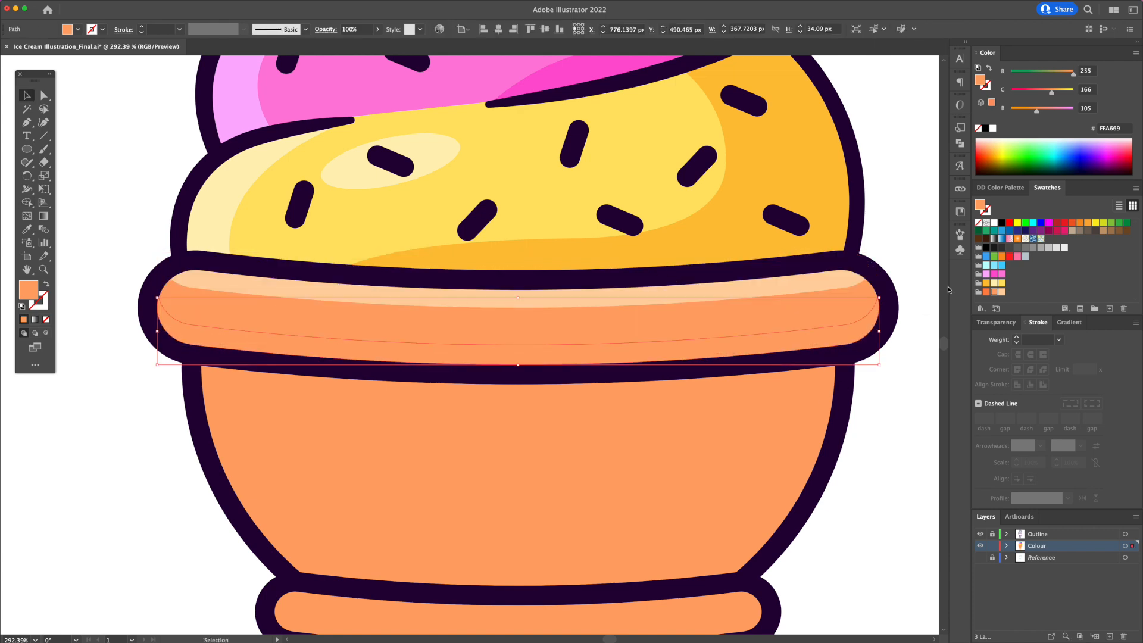
pyautogui.click(987, 292)
# Step: Complete a curved darker orange (FF8548) Pen shadow down the right side of the cone's bowl
pyautogui.moveTo(598, 496); pyautogui.dragTo(507, 587)
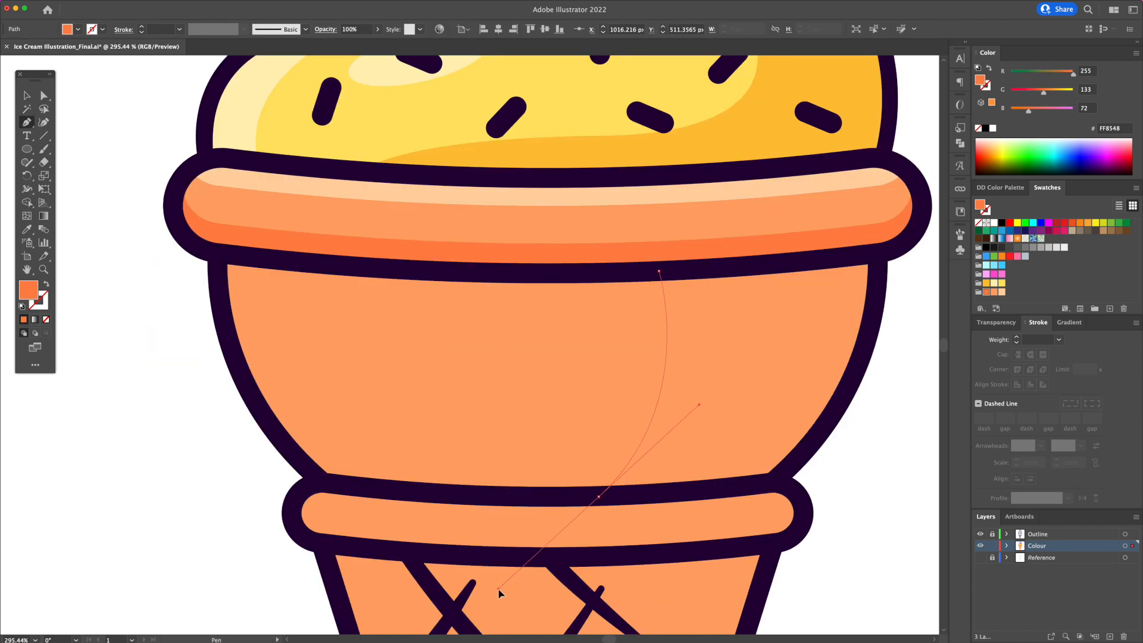
pyautogui.click(598, 496)
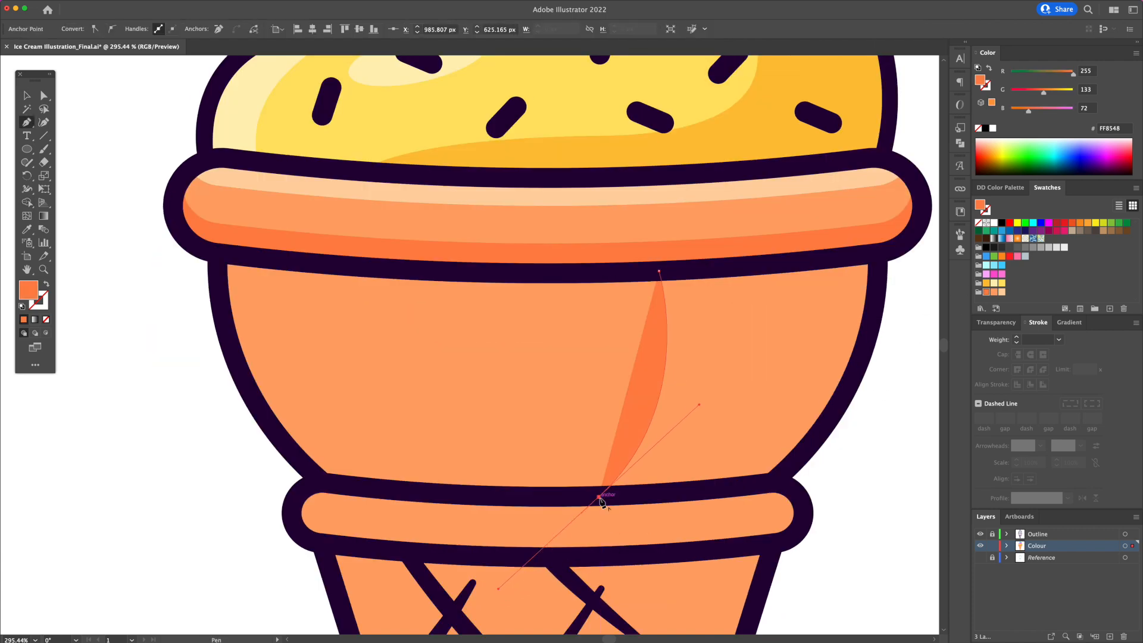
pyautogui.moveTo(773, 483); pyautogui.dragTo(823, 440)
pyautogui.moveTo(864, 358); pyautogui.dragTo(905, 255)
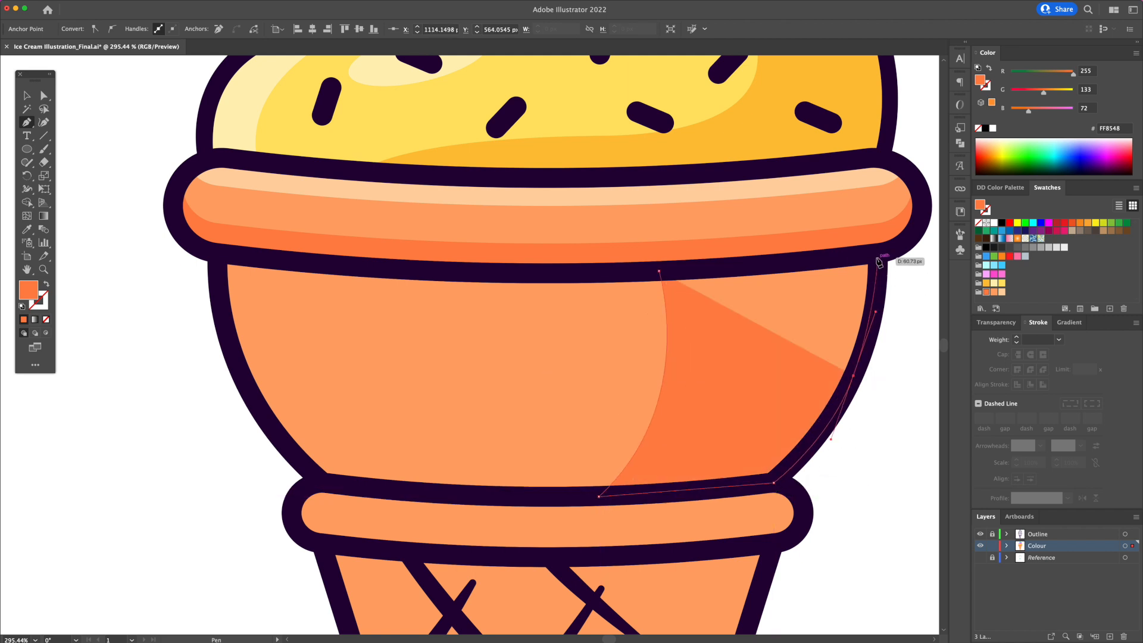
pyautogui.click(722, 273)
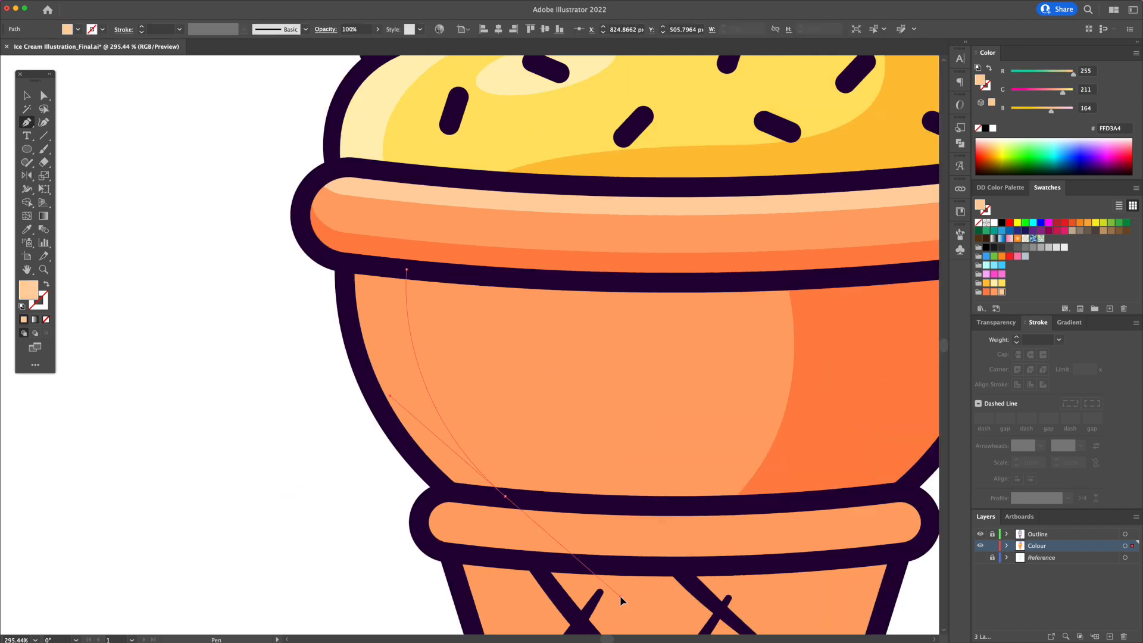
# Step: Draw a curved light orange (FFD3A4) Pen highlight along the left side of the cone's bowl
pyautogui.moveTo(619, 601); pyautogui.dragTo(620, 595)
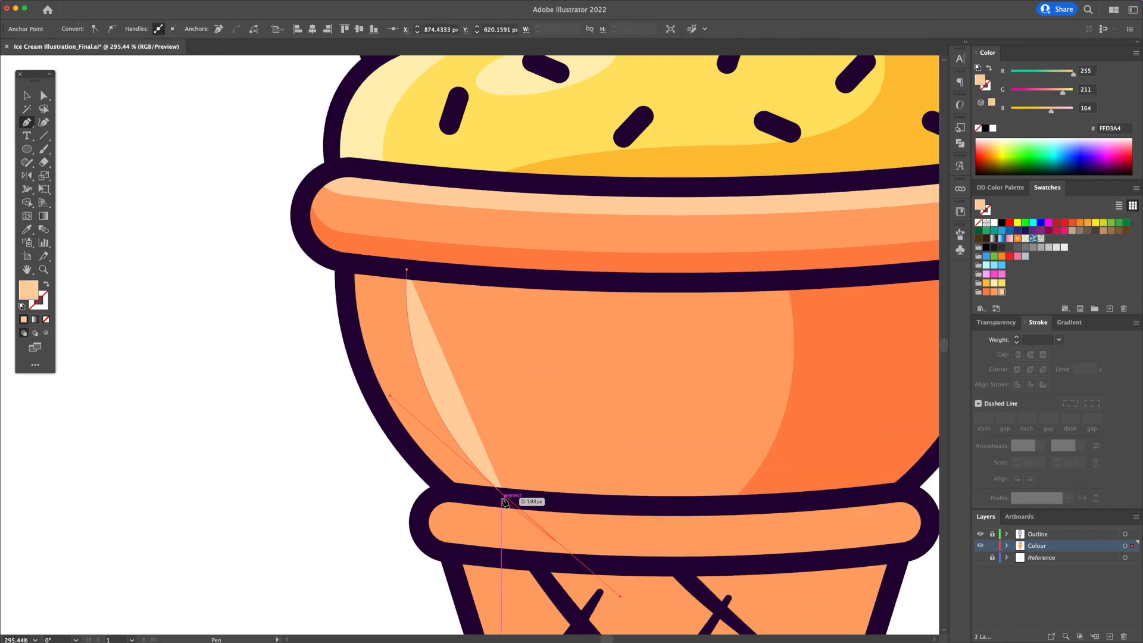
pyautogui.click(451, 496)
pyautogui.click(337, 306)
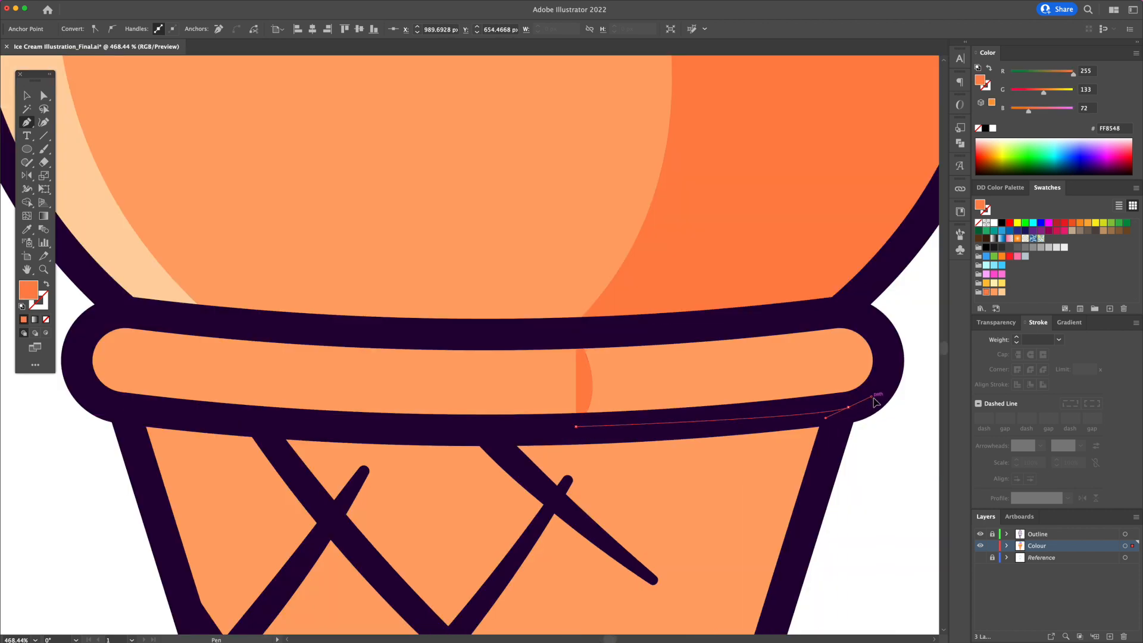
# Step: Close the darker orange (FF8548) Pen shadow around the right end of the narrow band below the bowl
pyautogui.moveTo(873, 398); pyautogui.dragTo(872, 396)
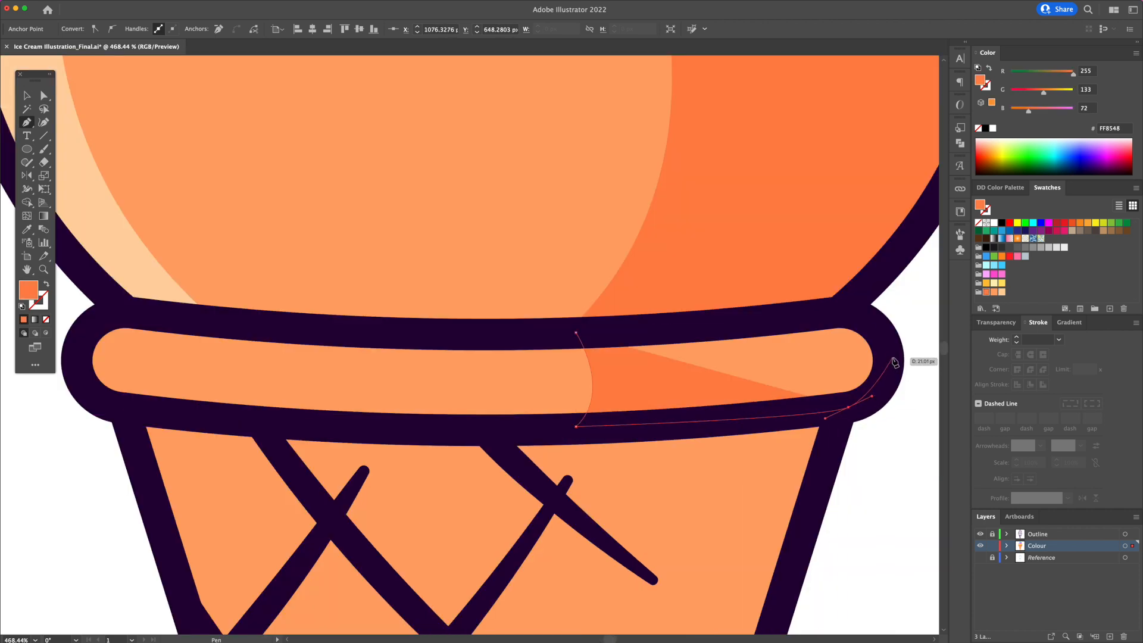
pyautogui.moveTo(891, 356); pyautogui.dragTo(889, 330)
pyautogui.click(841, 313)
pyautogui.click(576, 332)
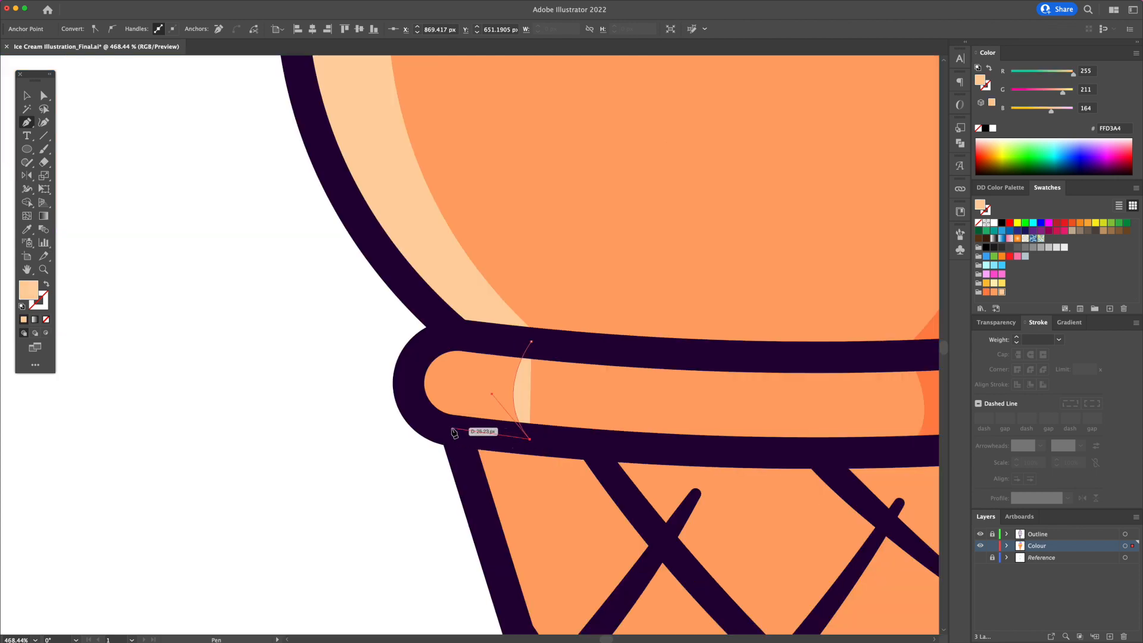
# Step: Close the light orange (FFD3A4) Pen highlight around the left end of the narrow band below the bowl
pyautogui.click(451, 428)
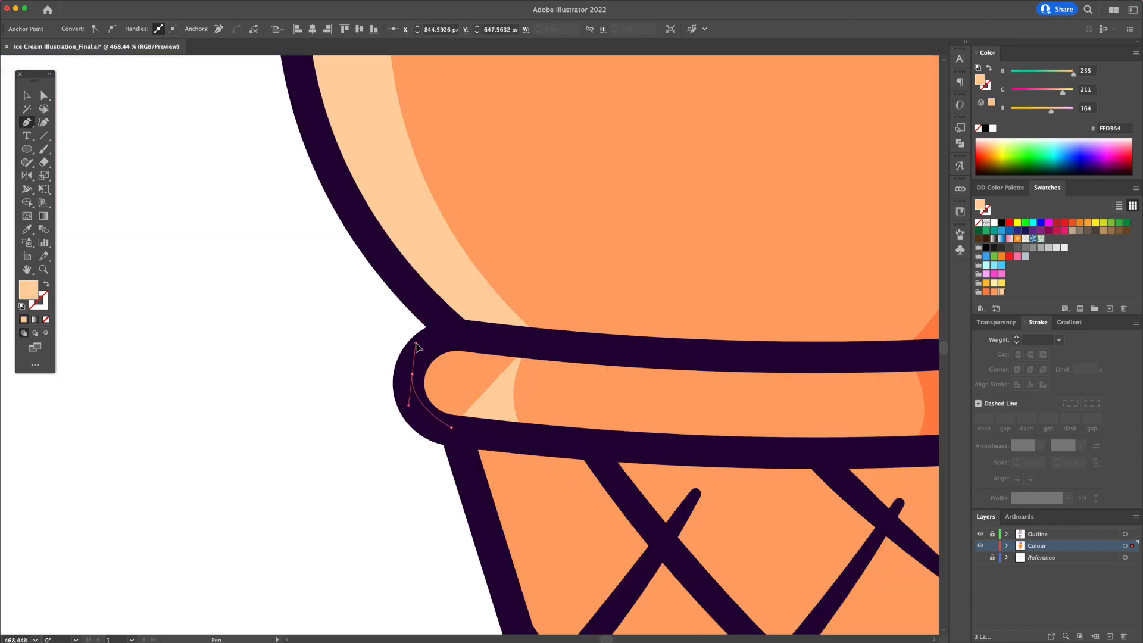
pyautogui.moveTo(419, 331); pyautogui.dragTo(472, 336)
pyautogui.click(532, 344)
pyautogui.press('v')
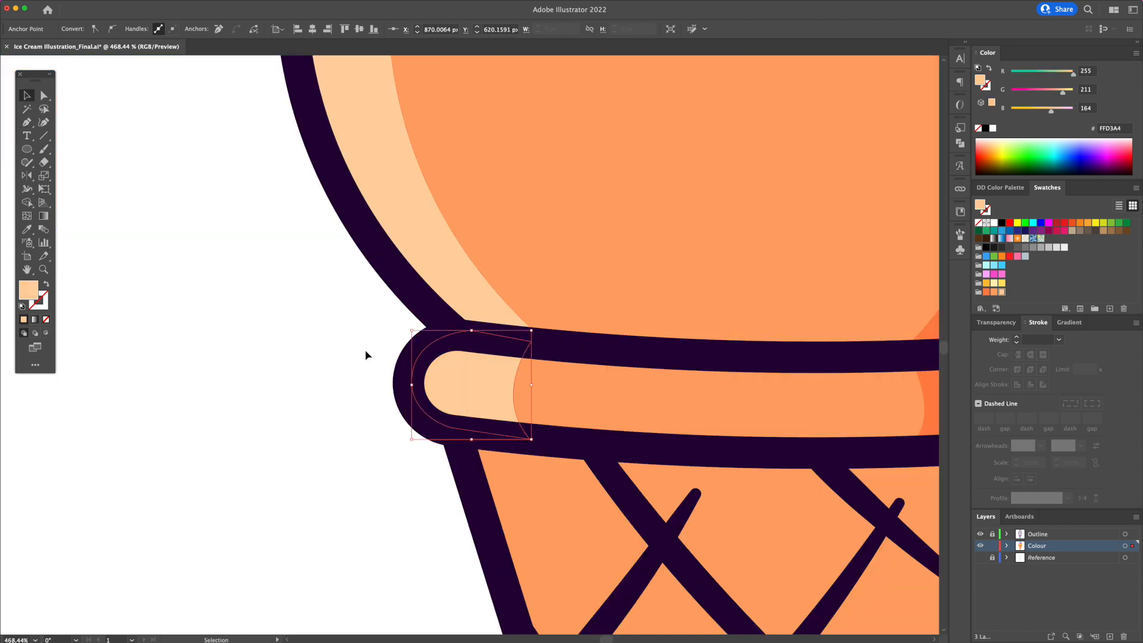
# Step: Offset the front copy of the waffle cone shape about 73 px to the left
pyautogui.hotkey('shift', 'Left')
pyautogui.hotkey('shift', 'Left')
pyautogui.hotkey('shift', 'Left')
pyautogui.hotkey('shift', 'Left')
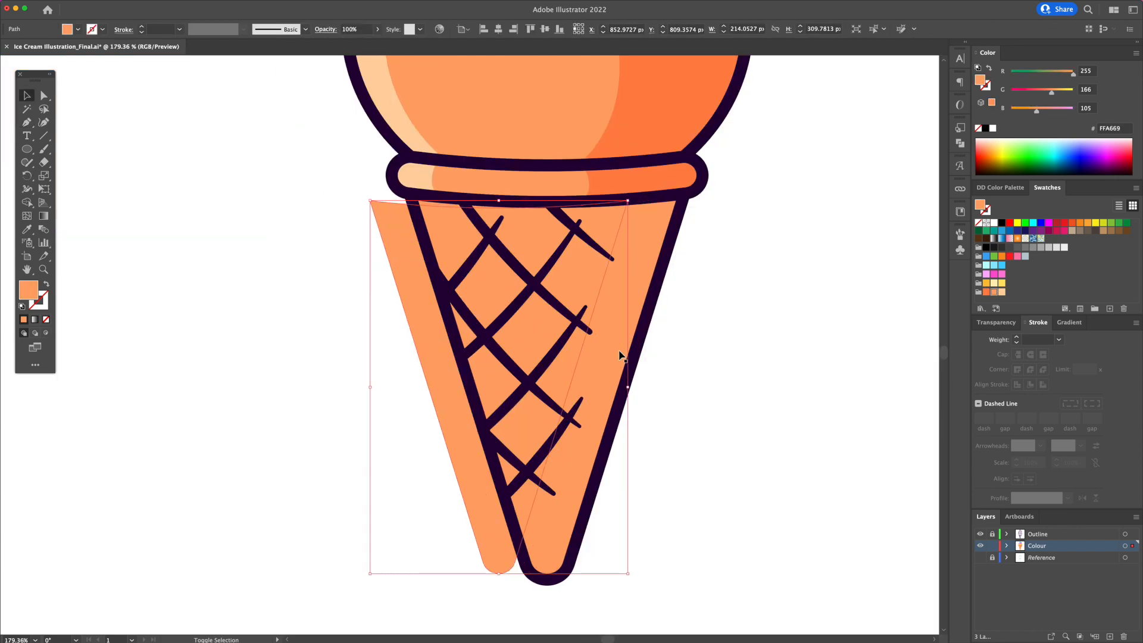
pyautogui.hotkey('shift', 'Left')
pyautogui.hotkey('shift', 'Left')
pyautogui.hotkey('shift', 'Left')
pyautogui.press('Left')
# Step: Remove the offset copy's unwanted parts with Shape Builder and fill the cone's remaining right section with darker orange (FF8548)
pyautogui.keyDown('shift'); pyautogui.click(619, 352); pyautogui.keyUp('shift')
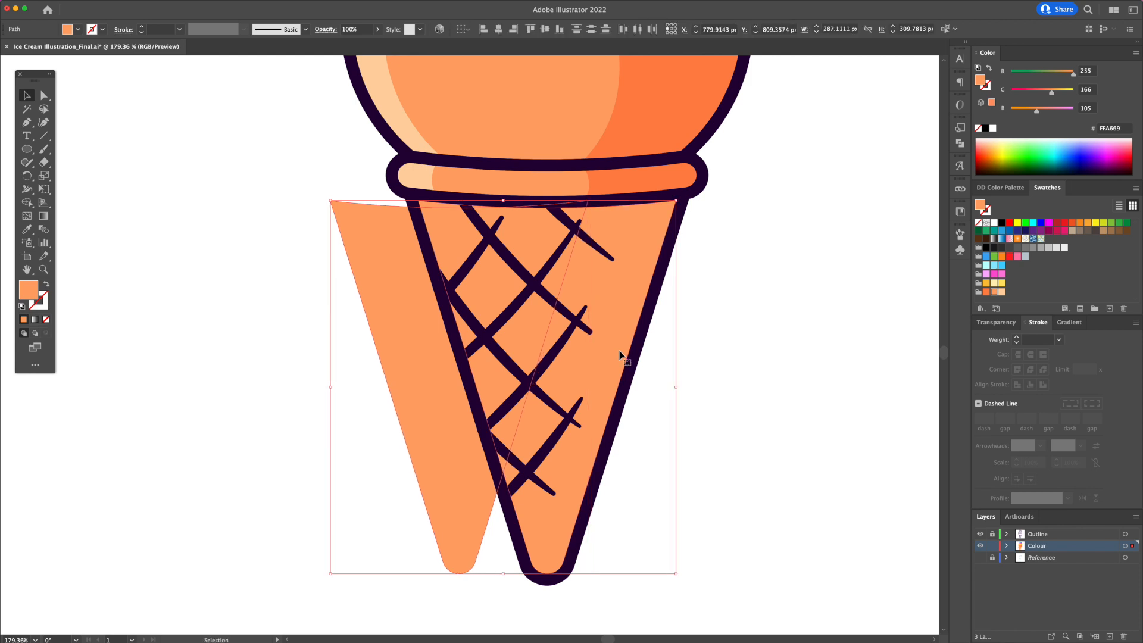
pyautogui.hotkey('shift', 'm')
pyautogui.moveTo(567, 186); pyautogui.dragTo(437, 316)
pyautogui.moveTo(451, 168); pyautogui.dragTo(468, 277)
pyautogui.press('v')
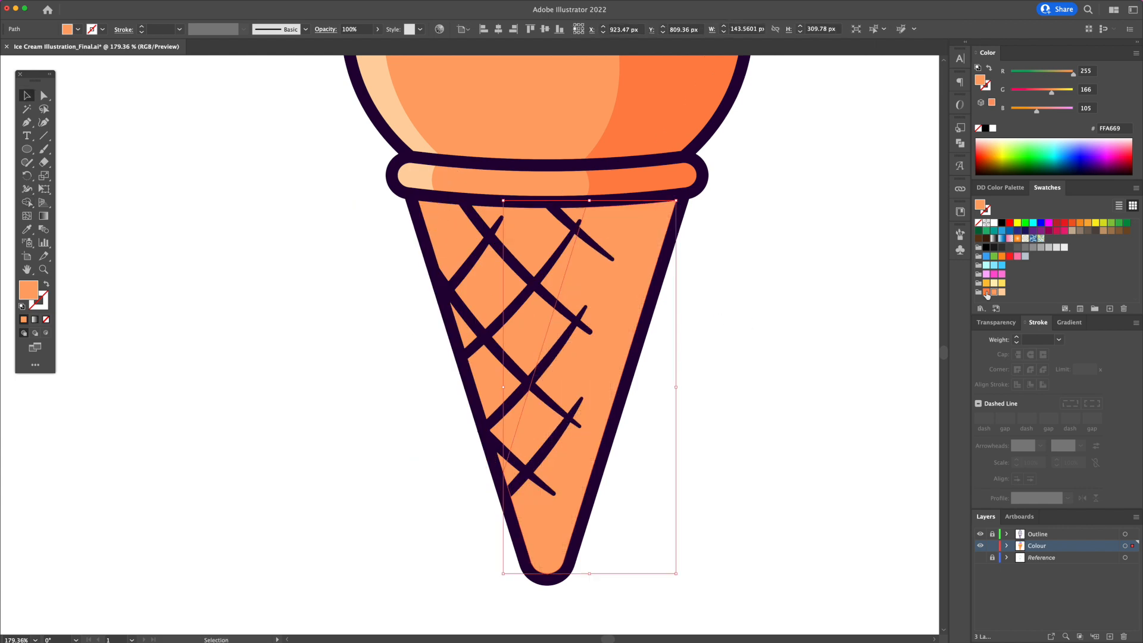
pyautogui.click(985, 292)
pyautogui.click(783, 331)
# Step: Draw a closed four-point darker orange (FF8548) Pen patch over the cone's lower-left edge beside the lowest waffle lines
pyautogui.scroll(5, 500, 498)
pyautogui.press('p')
pyautogui.click(447, 283)
pyautogui.click(574, 362)
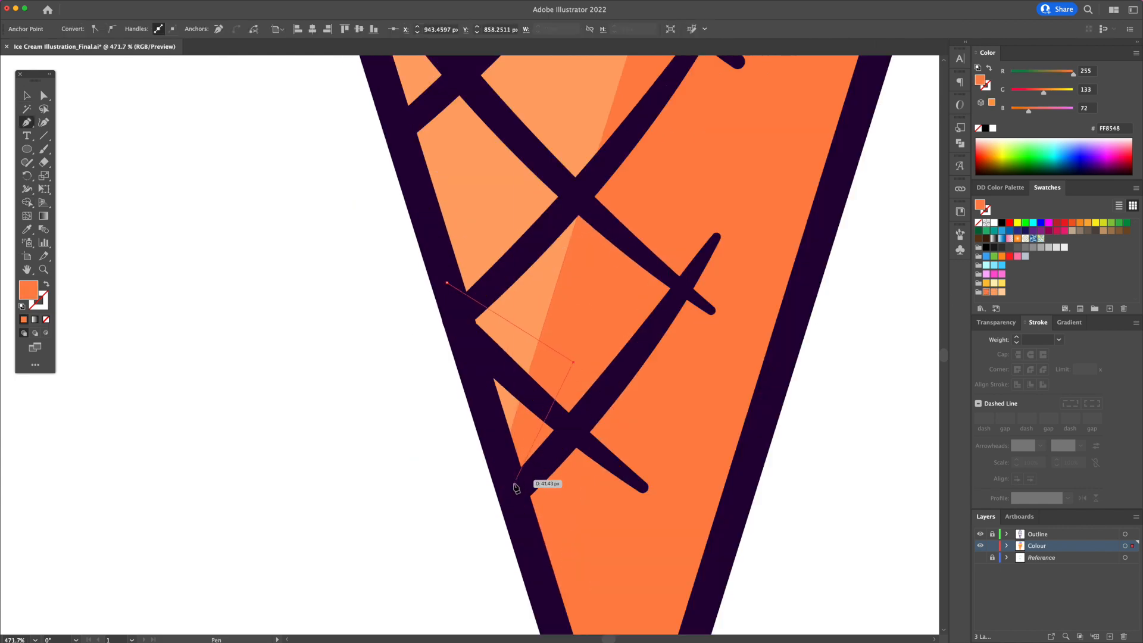
pyautogui.click(513, 487)
pyautogui.click(447, 283)
# Step: Unite the patch with the cone's shadow using Pathfinder and round the inner corner where the two meet
pyautogui.press('v')
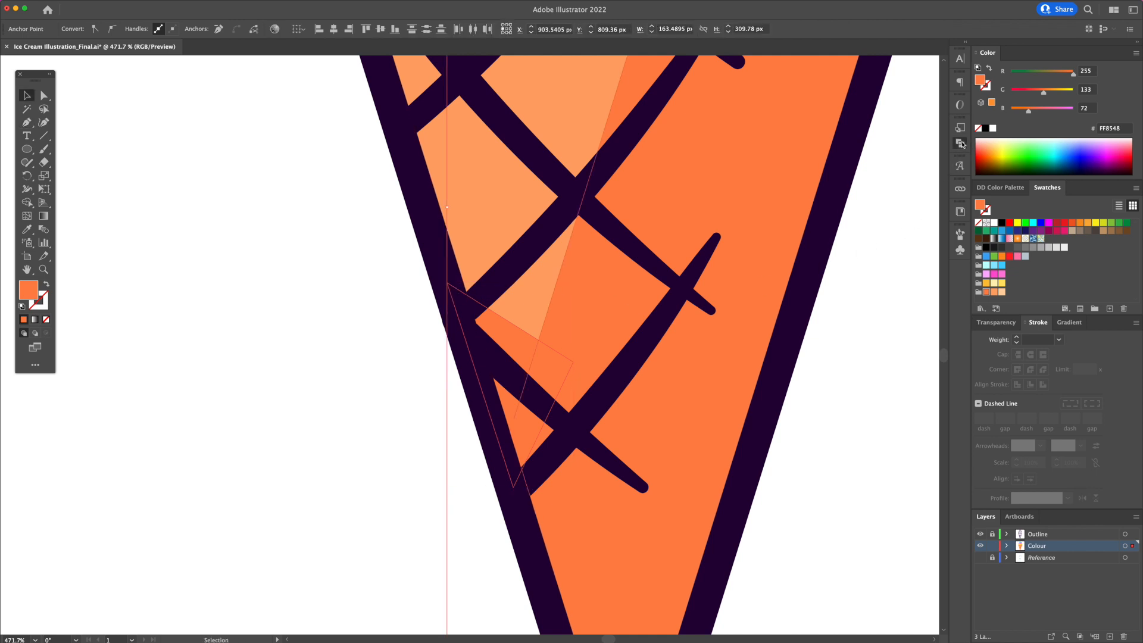
pyautogui.click(961, 143)
pyautogui.click(824, 152)
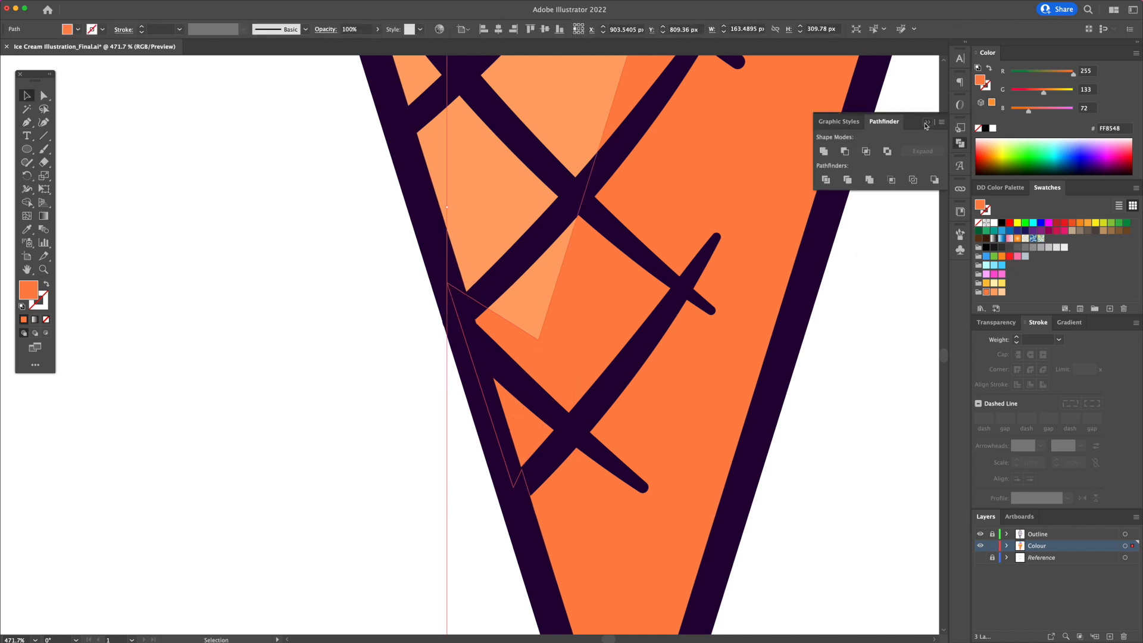
pyautogui.click(926, 124)
pyautogui.press('a')
pyautogui.moveTo(533, 335); pyautogui.dragTo(505, 181)
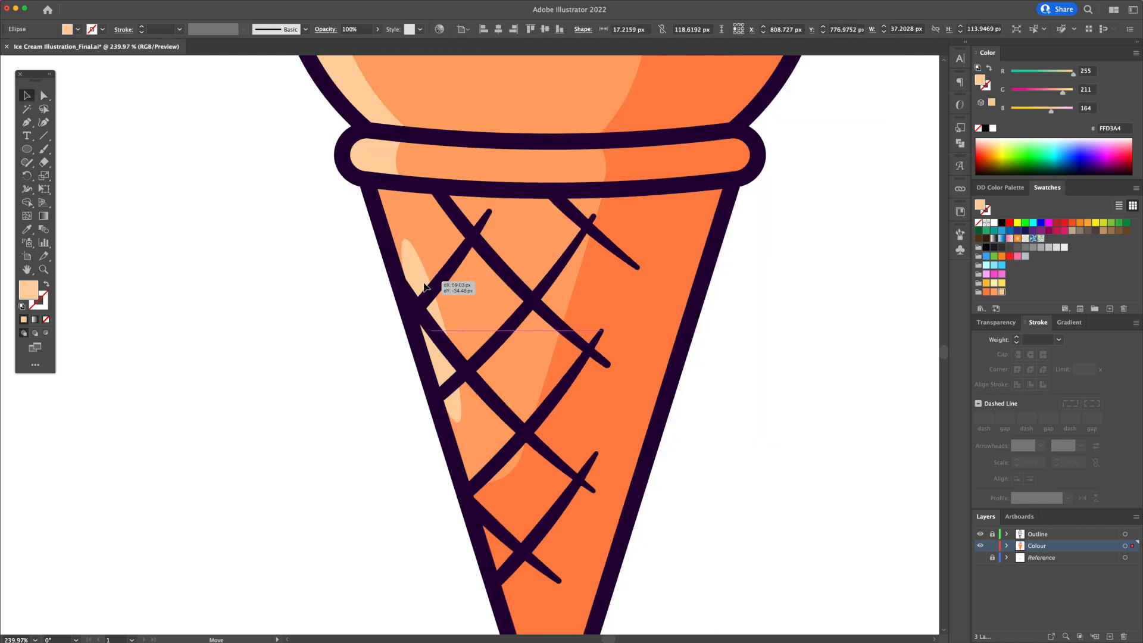
# Step: Position the slim light orange (FFD3A4) ellipse highlight along the waffle cone's left edge and adjust its placement
pyautogui.moveTo(429, 274); pyautogui.dragTo(426, 279)
pyautogui.moveTo(445, 331); pyautogui.dragTo(465, 329)
pyautogui.moveTo(460, 427)
pyautogui.mouseDown()
pyautogui.moveTo(477, 454)
pyautogui.moveTo(467, 454)
pyautogui.moveTo(463, 410)
pyautogui.mouseUp()
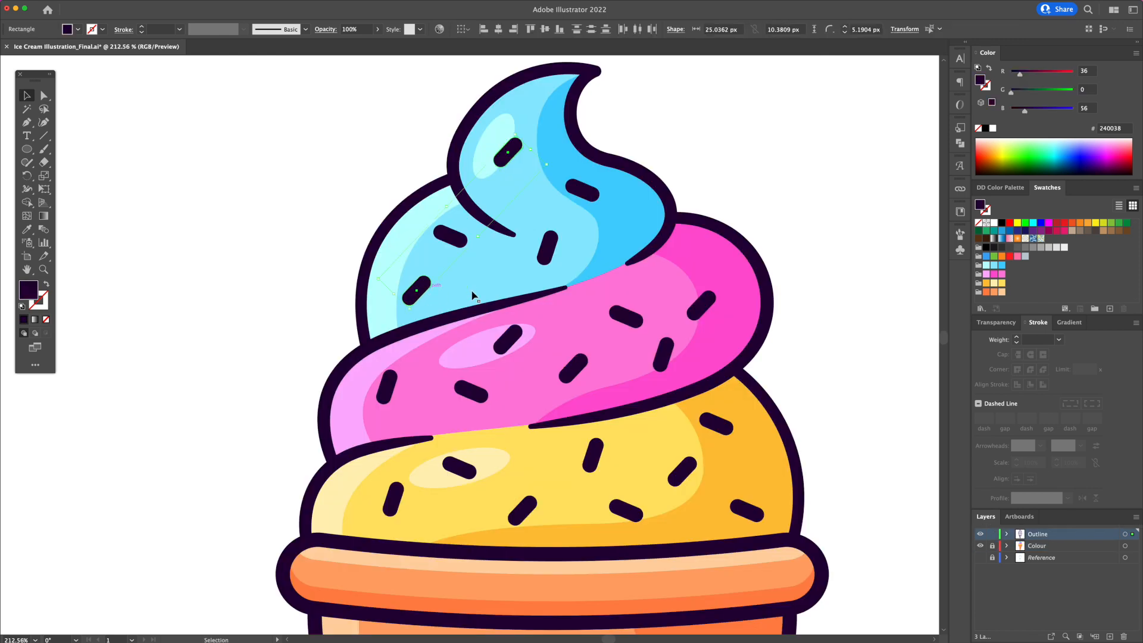
# Step: Fill the two selected sprinkles on the blue section with white
pyautogui.click(993, 130)
pyautogui.click(679, 179)
# Step: Recolour the blue section's right-hand and upper-left sprinkles pink (FF50D2) and its remaining dark sprinkle yellow
pyautogui.click(595, 198)
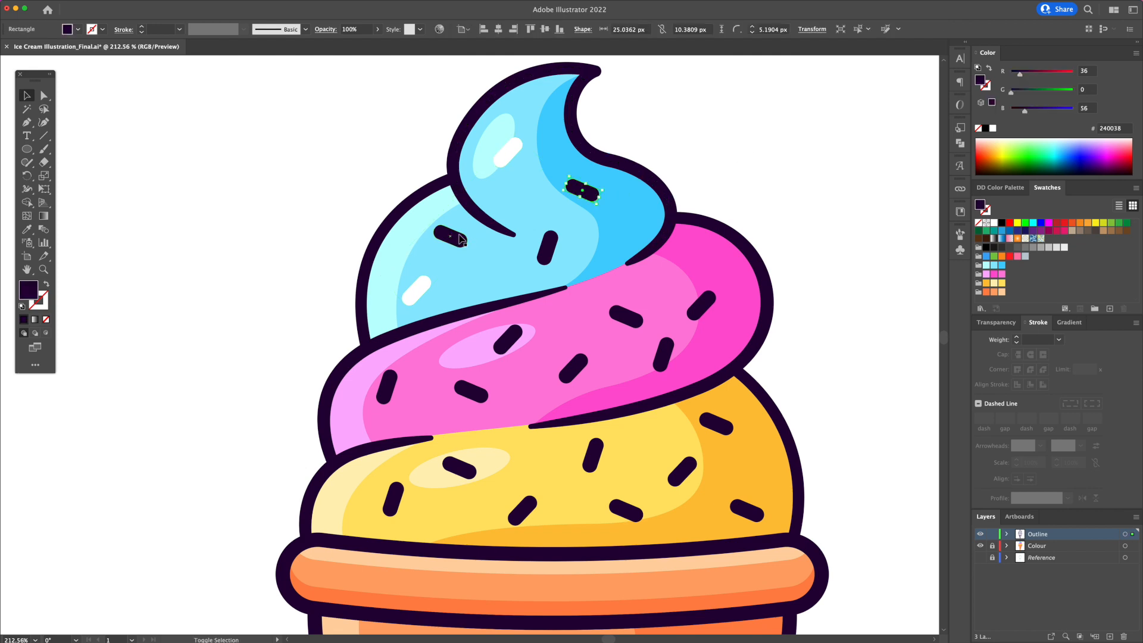
pyautogui.keyDown('shift'); pyautogui.click(458, 239); pyautogui.keyUp('shift')
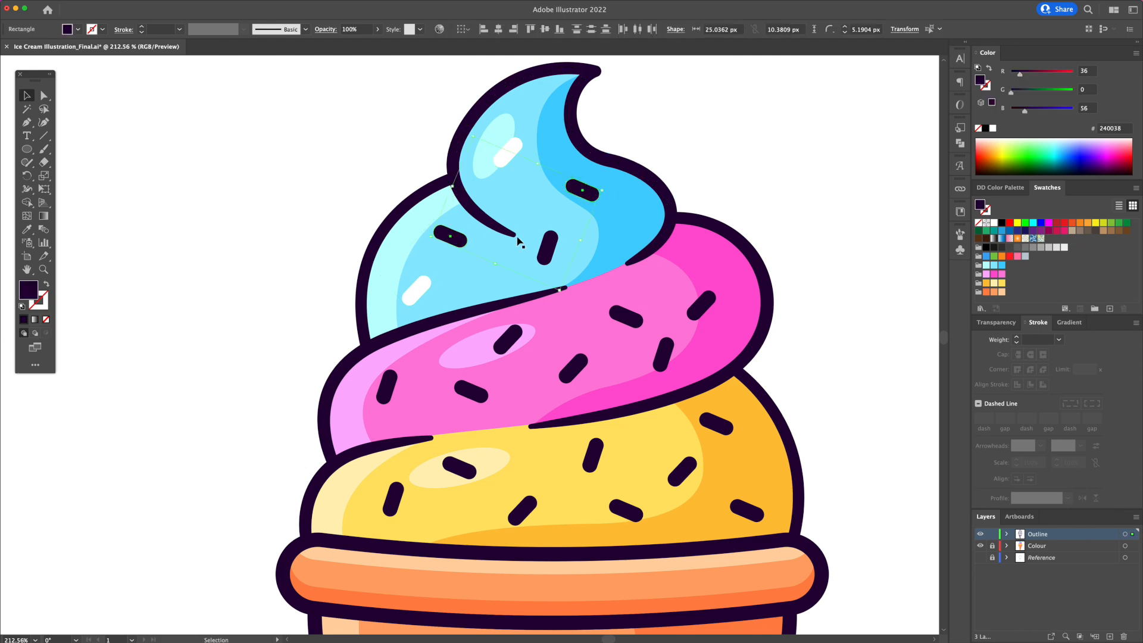
pyautogui.click(994, 274)
pyautogui.click(548, 247)
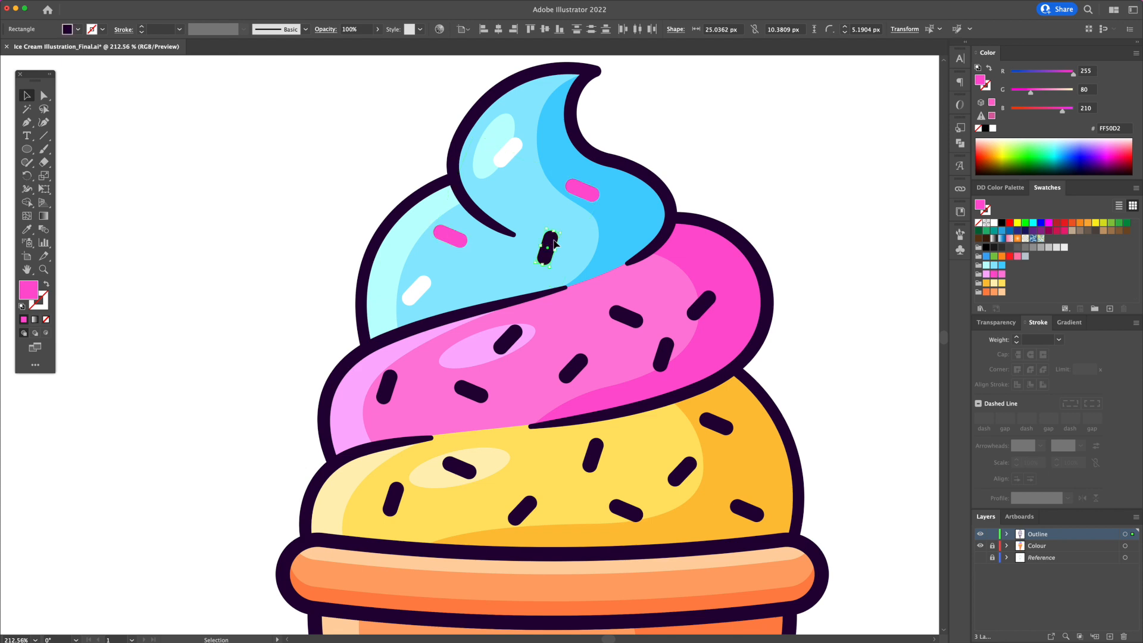
pyautogui.click(1000, 285)
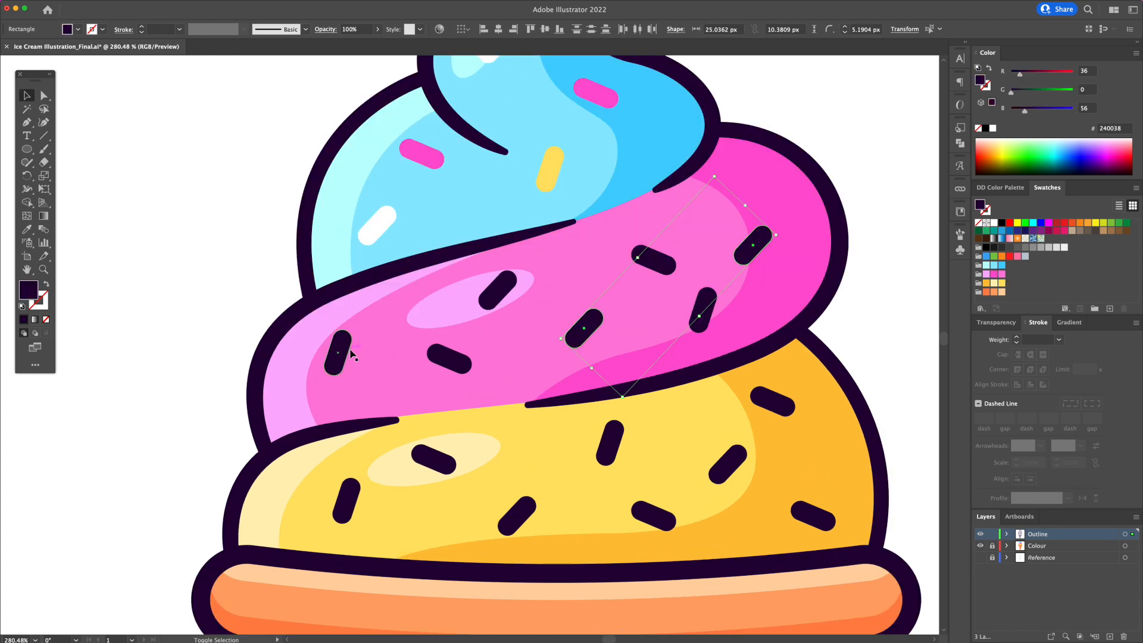
# Step: Fill the pink section's far-left, centre and upper-right sprinkles with yellow and its two downward-slanting sprinkles with light blue
pyautogui.keyDown('shift'); pyautogui.click(343, 349); pyautogui.keyUp('shift')
pyautogui.click(998, 288)
pyautogui.click(653, 260)
pyautogui.keyDown('shift'); pyautogui.click(449, 359); pyautogui.keyUp('shift')
pyautogui.click(996, 269)
# Step: Fill the pink section's two remaining dark sprinkles with white, including the one on the oval highlight
pyautogui.click(498, 290)
pyautogui.keyDown('shift'); pyautogui.click(703, 310); pyautogui.keyUp('shift')
pyautogui.click(992, 128)
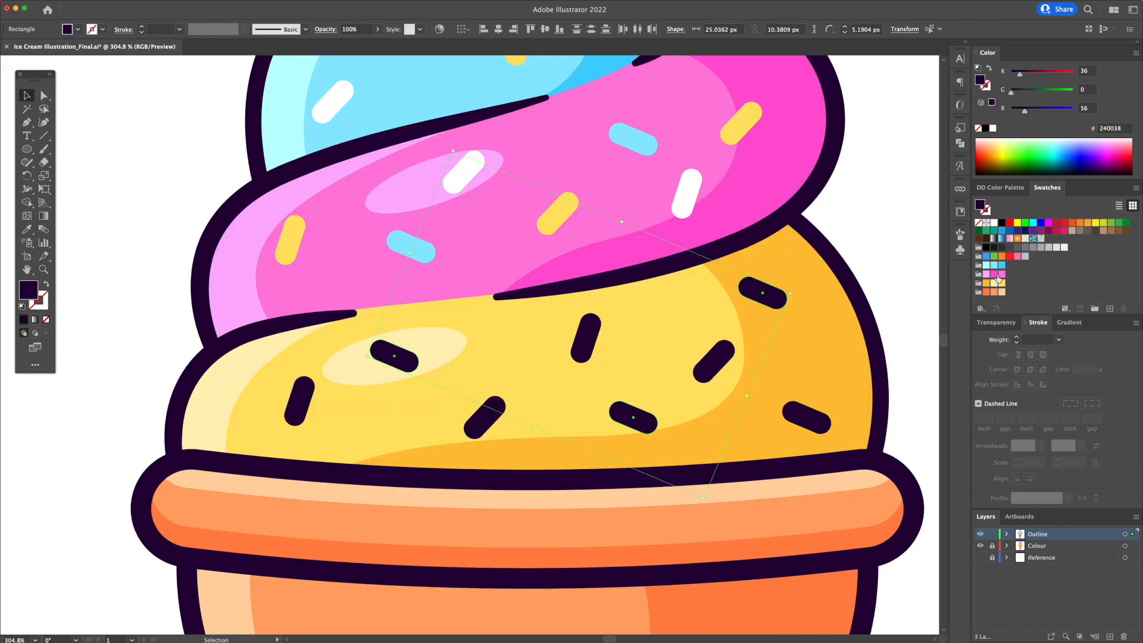
# Step: Recolour the yellow section's three selected sprinkles pink, and its far-left, upper-centre and far-right sprinkles white
pyautogui.click(998, 275)
pyautogui.click(586, 337)
pyautogui.keyDown('shift'); pyautogui.click(299, 400); pyautogui.keyUp('shift')
pyautogui.keyDown('shift'); pyautogui.click(827, 419); pyautogui.keyUp('shift')
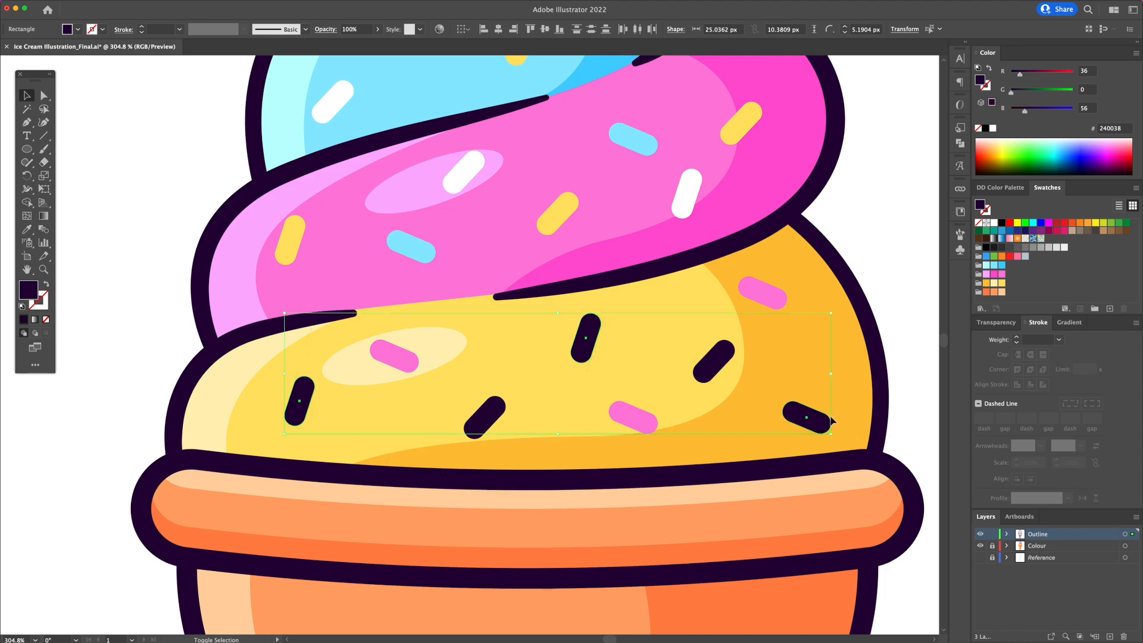
pyautogui.click(997, 222)
# Step: Fill the two remaining dark sprinkles on the yellow section with light blue
pyautogui.click(714, 360)
pyautogui.keyDown('shift'); pyautogui.click(485, 417); pyautogui.keyUp('shift')
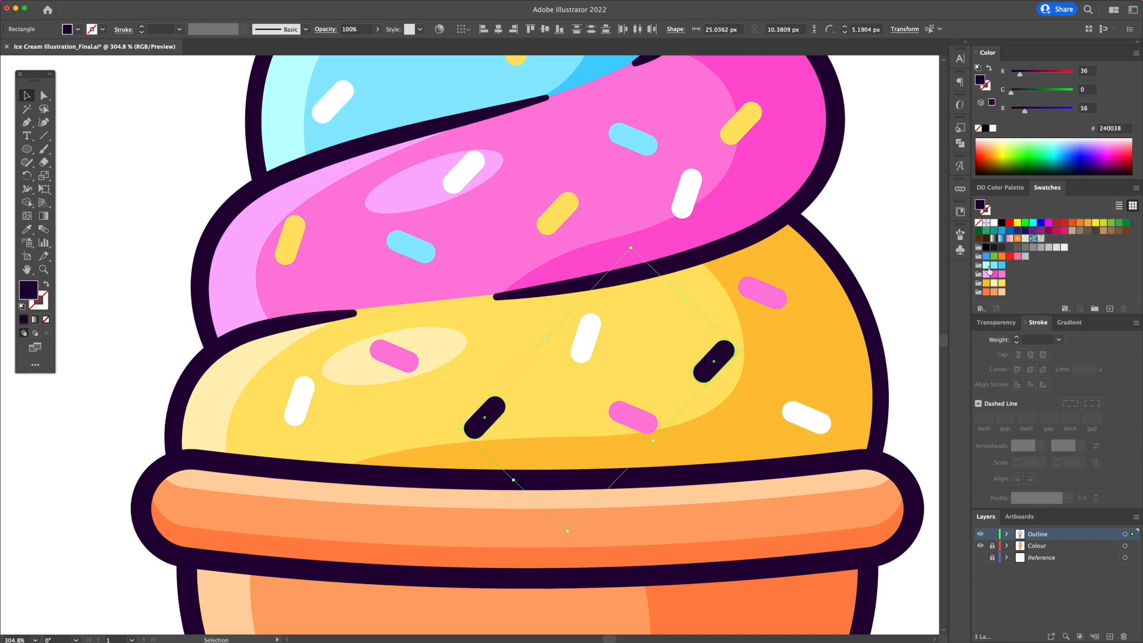
pyautogui.click(993, 266)
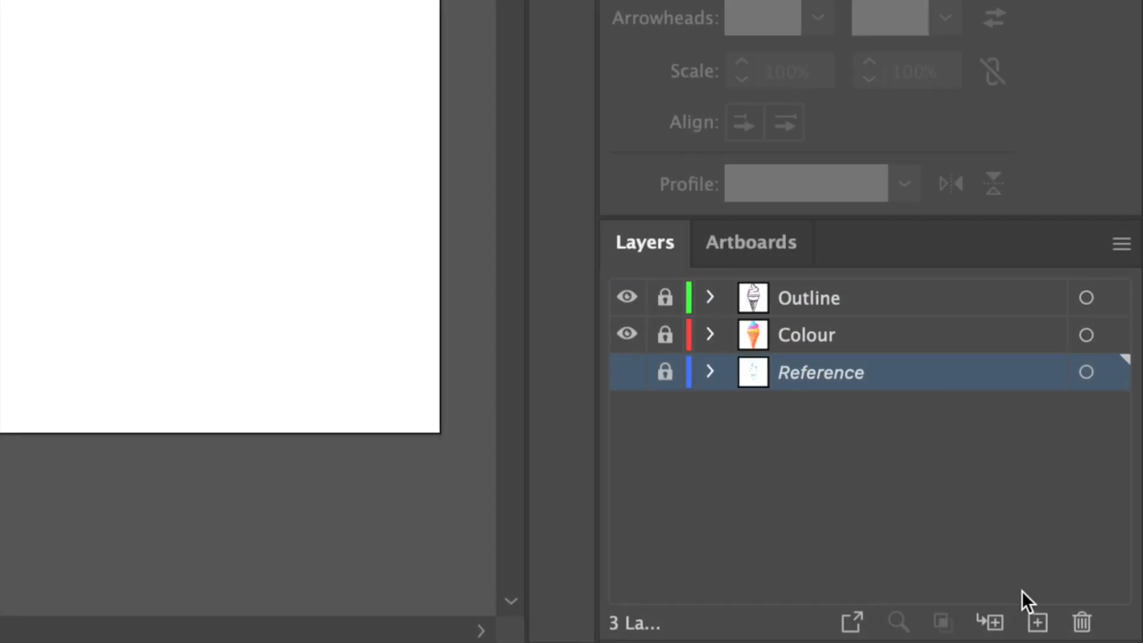
# Step: Add a new layer between Colour and Reference and name it Background
pyautogui.click(1037, 622)
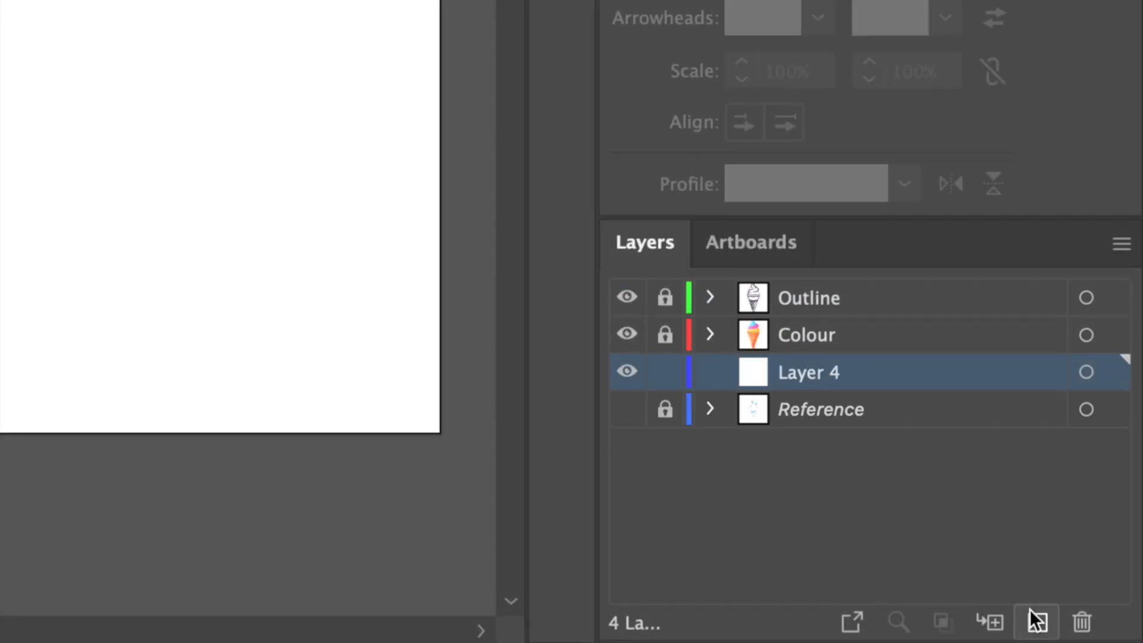
pyautogui.doubleClick(821, 374)
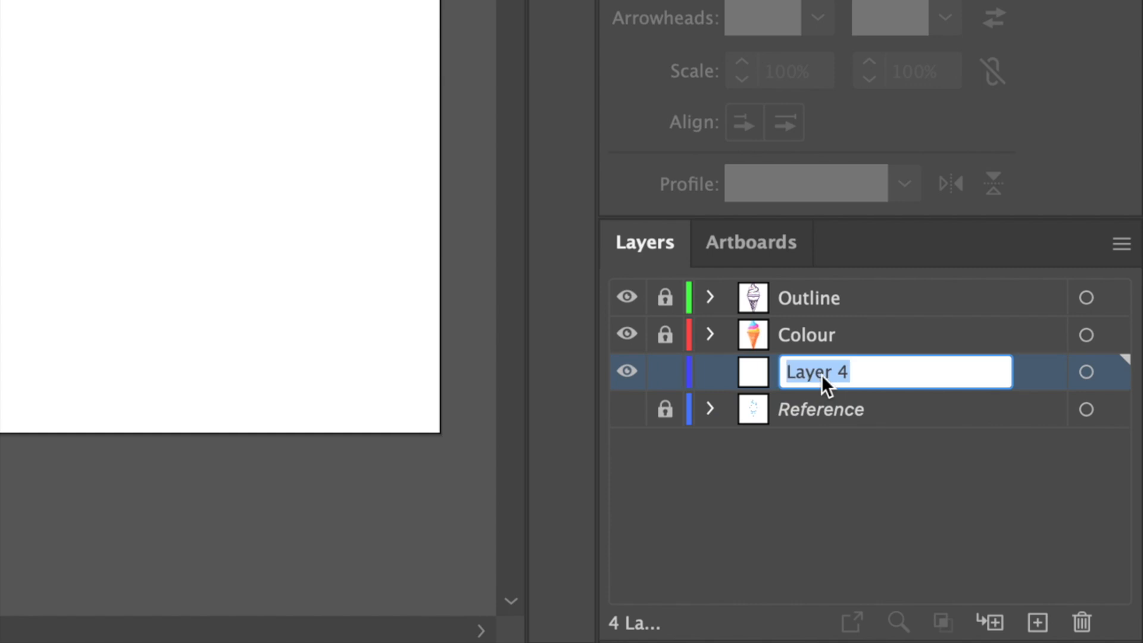
pyautogui.write('Background')
pyautogui.press('Return')
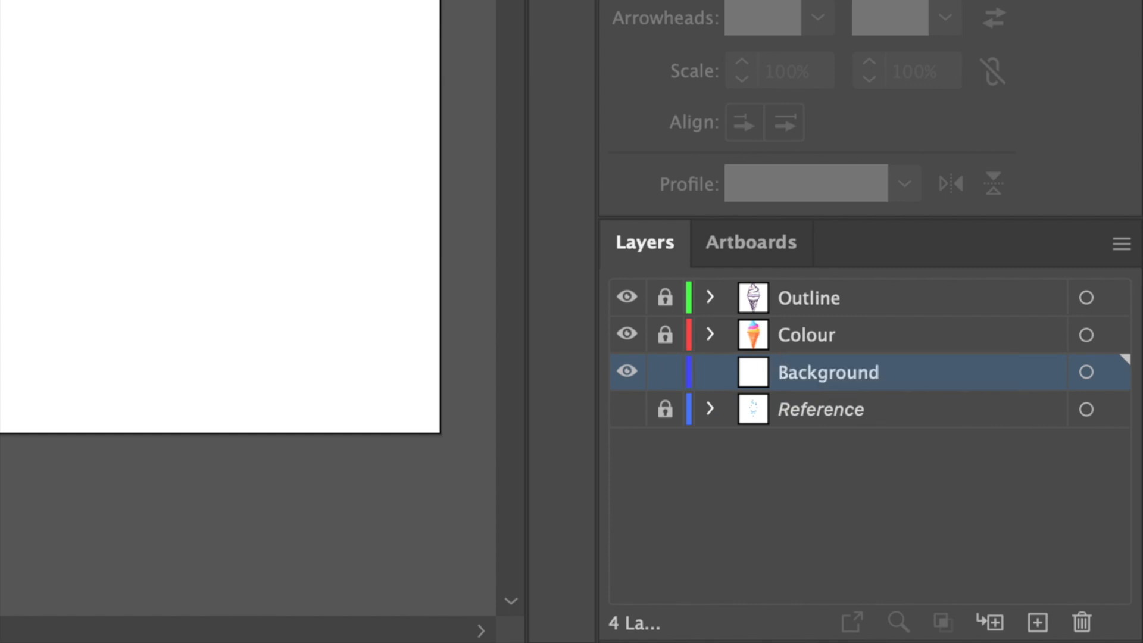
# Step: Draw a flat pink (FF7DDA) ellipse centred under the cone's tip as a ground shadow on the Background layer, and deselect it
pyautogui.moveTo(497, 521); pyautogui.dragTo(542, 532)
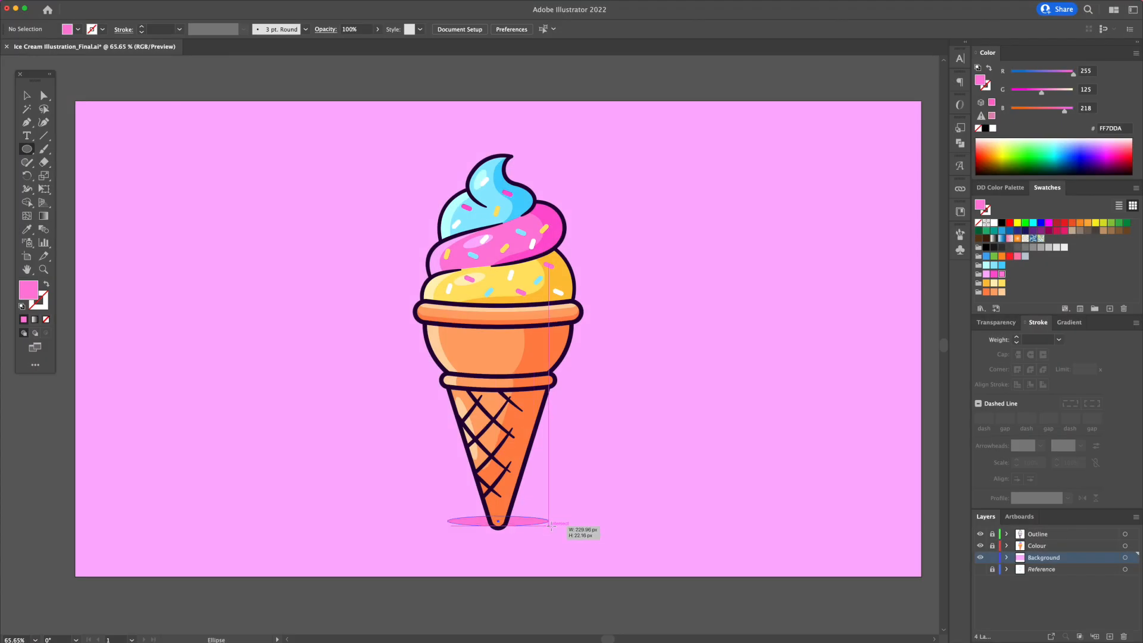
pyautogui.press('v')
pyautogui.click(600, 611)
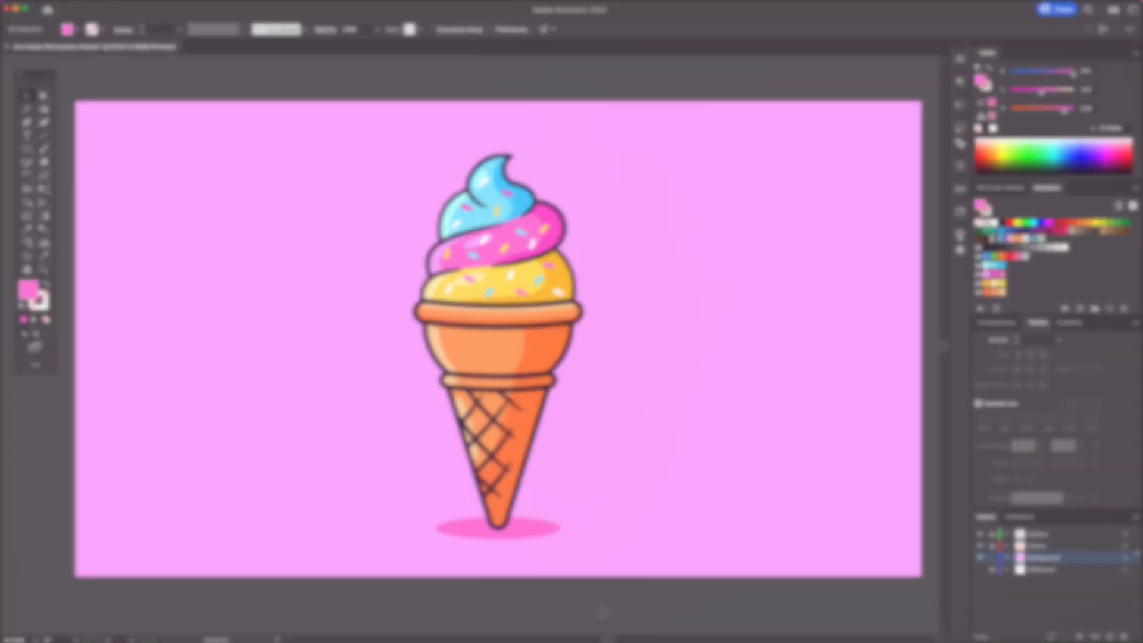